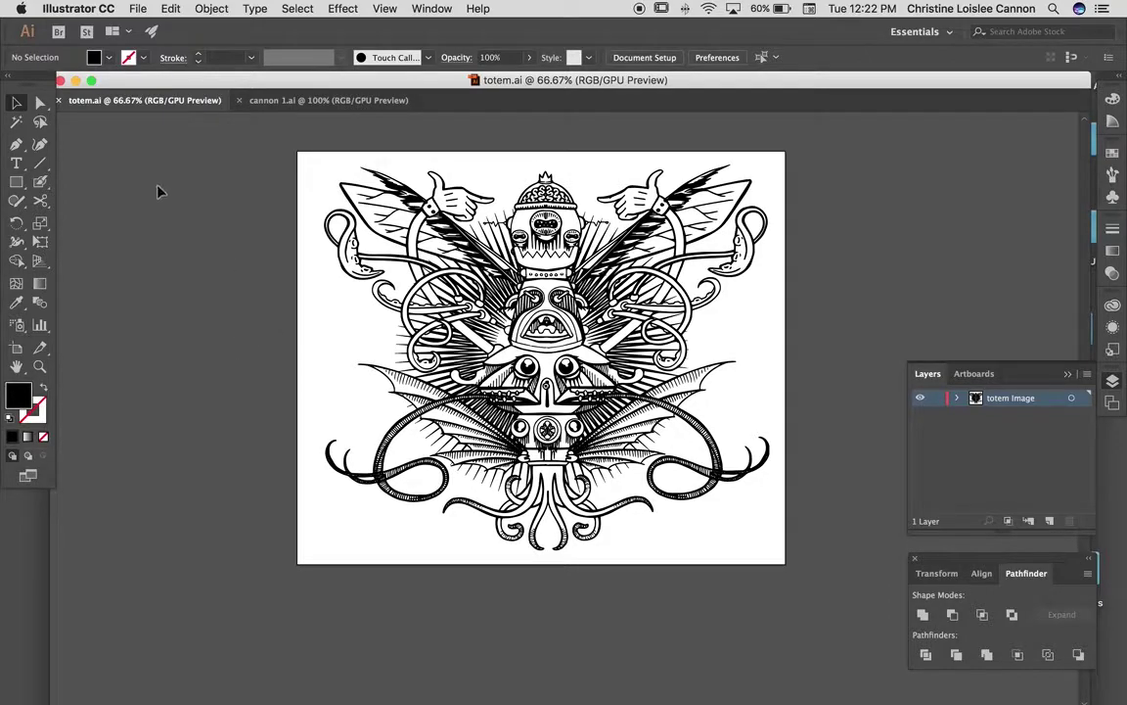
- Open the image IMG_1336.jpg from the Desktop
click(139, 9)
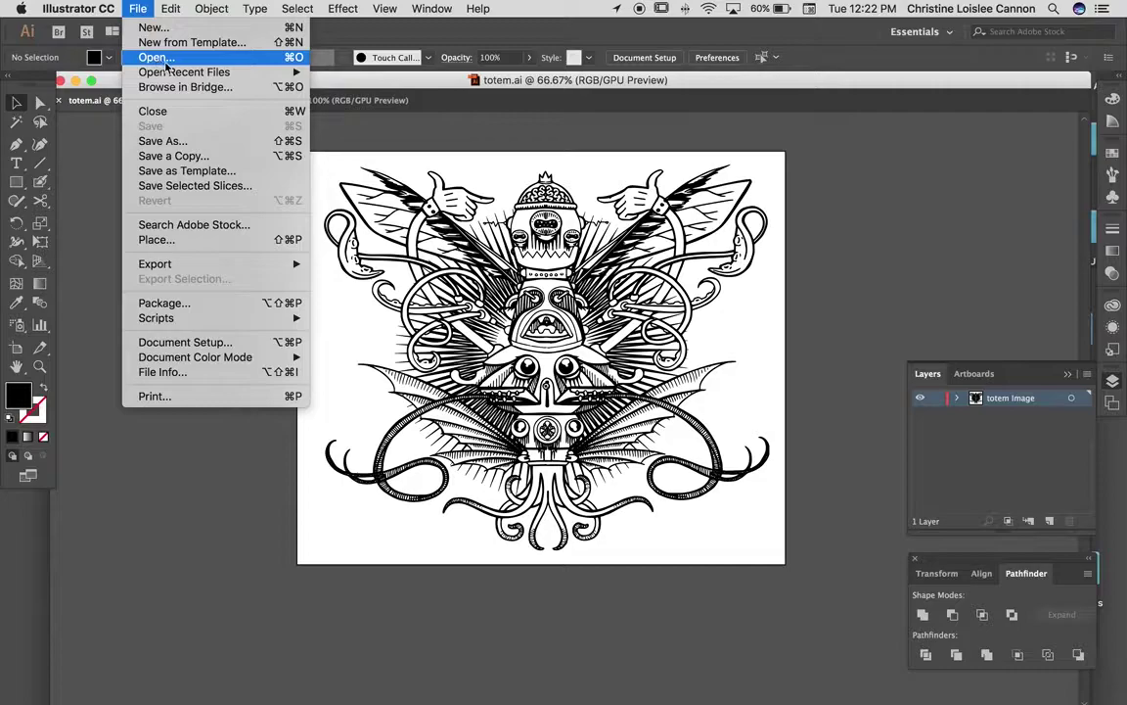
click(155, 56)
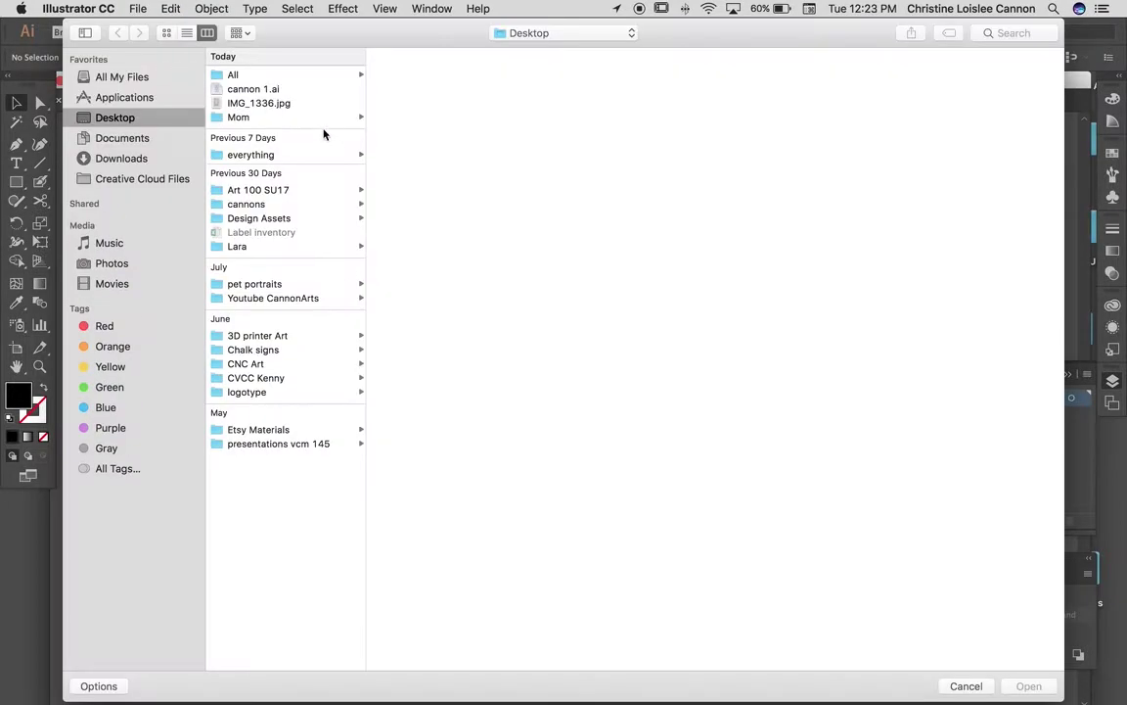
click(245, 101)
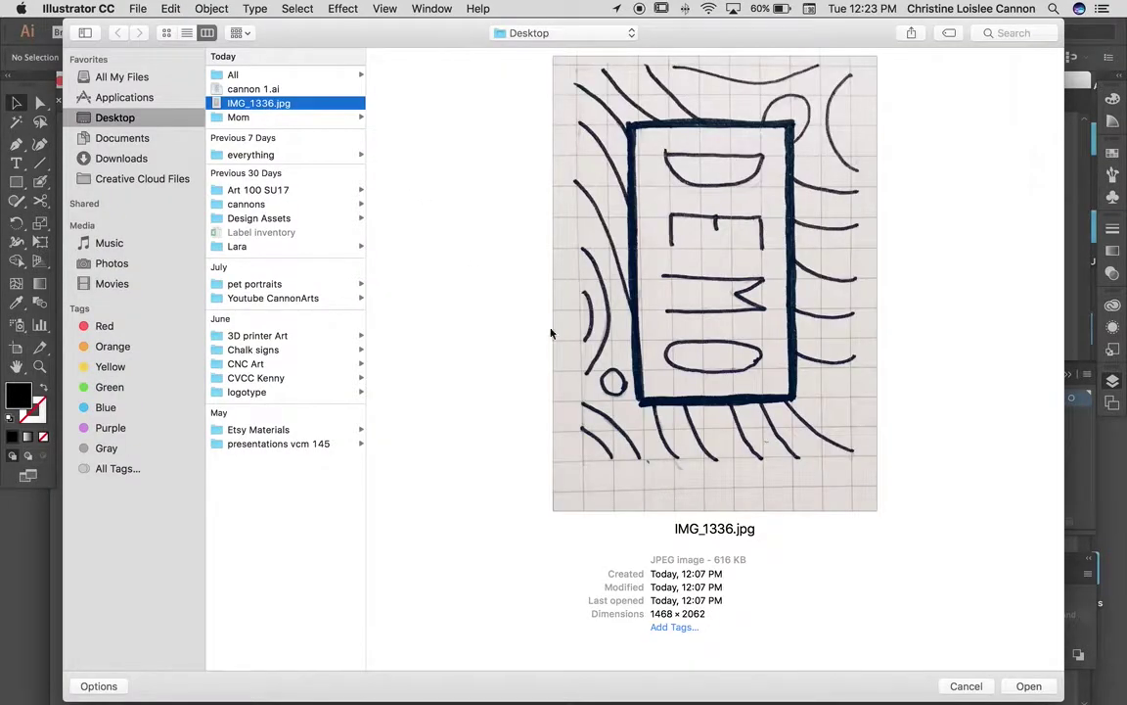
click(1029, 686)
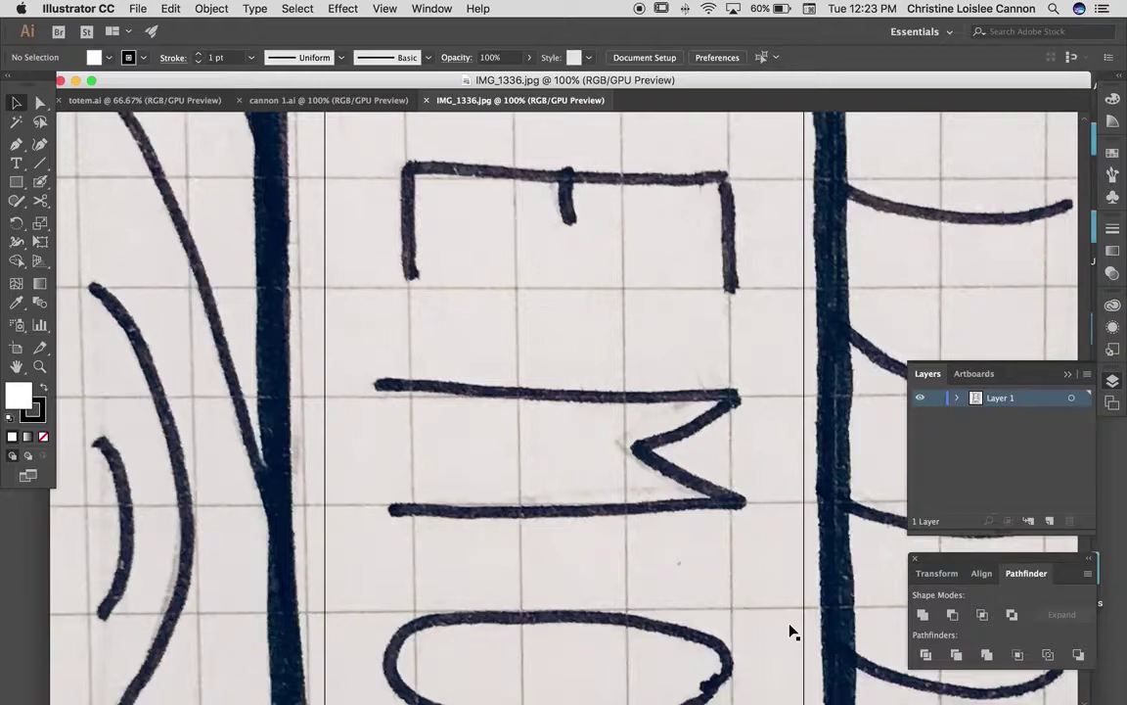
- Convert the DEMO sketch photo with Image Trace using the default preset
key(super+minus)
key(super+minus)
key(super+minus)
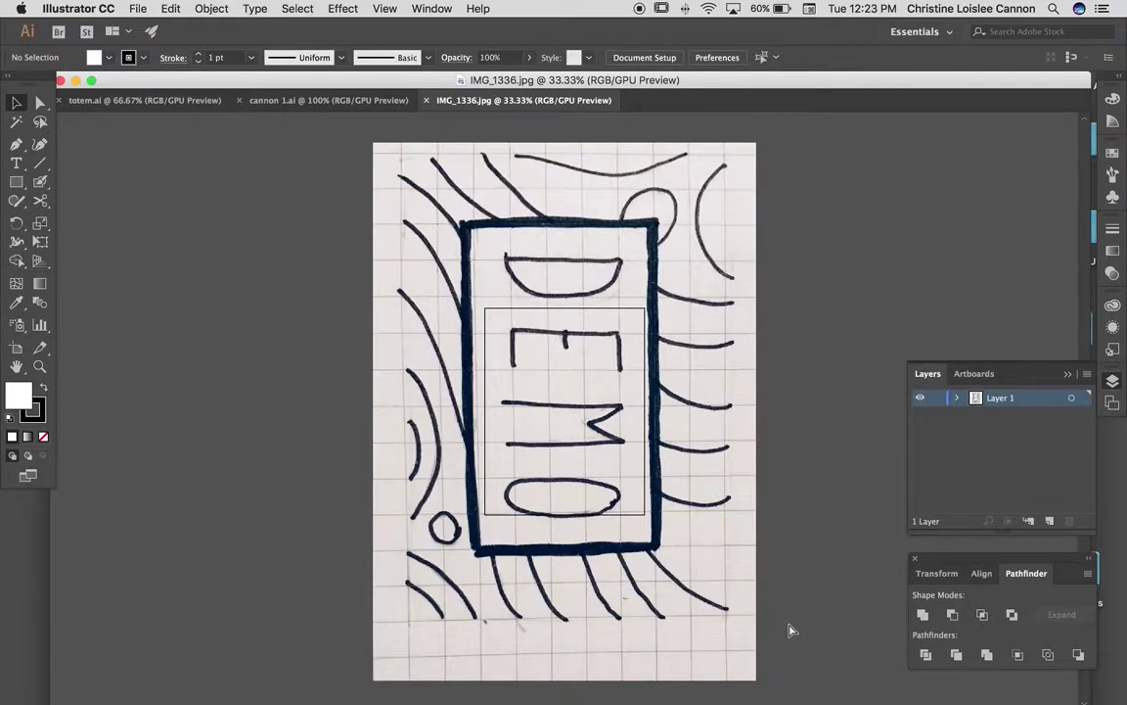
key(super+plus)
key(super+plus)
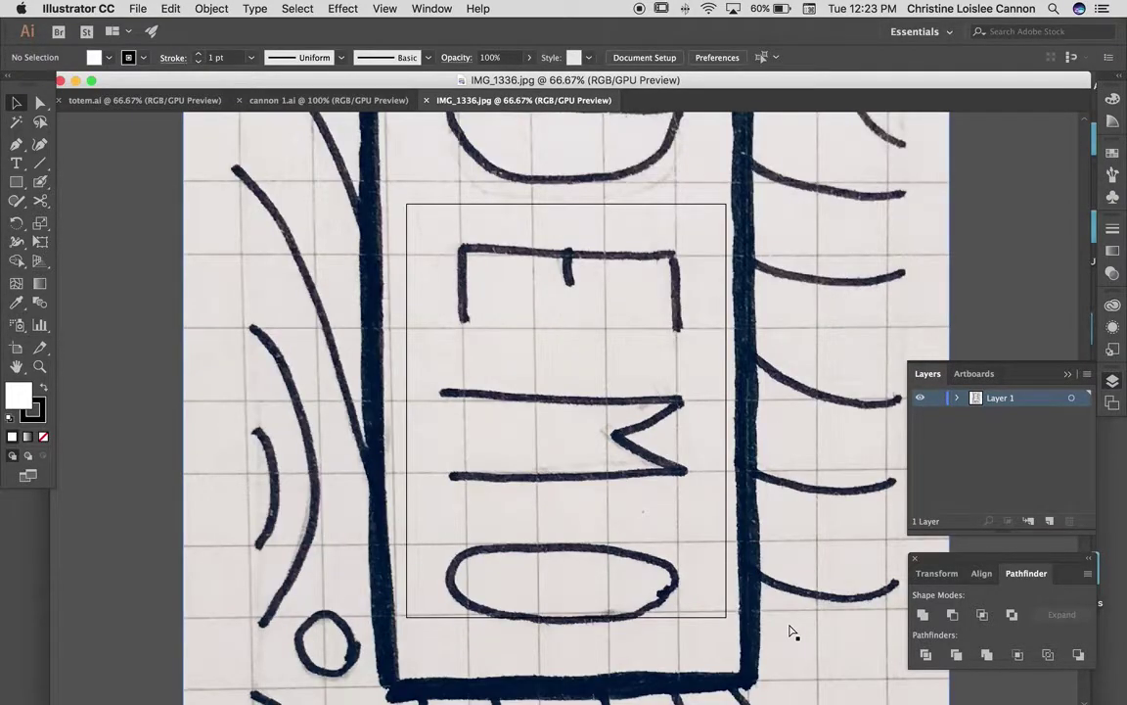
key(super+minus)
key(super+minus)
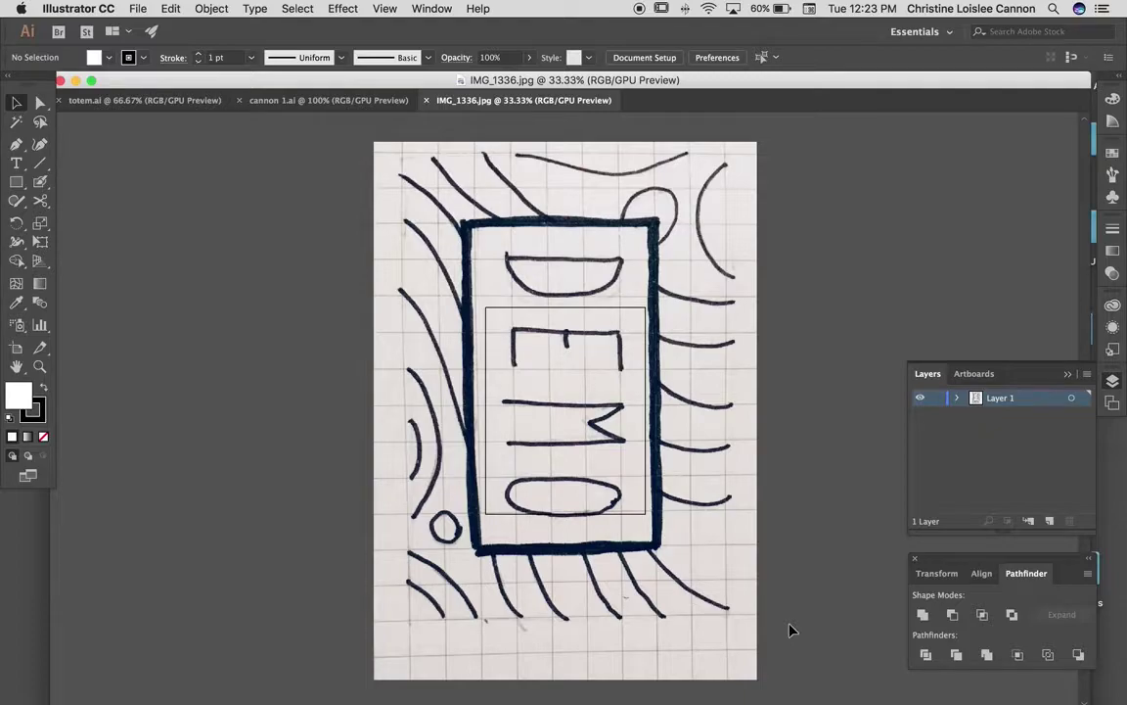
key(super+minus)
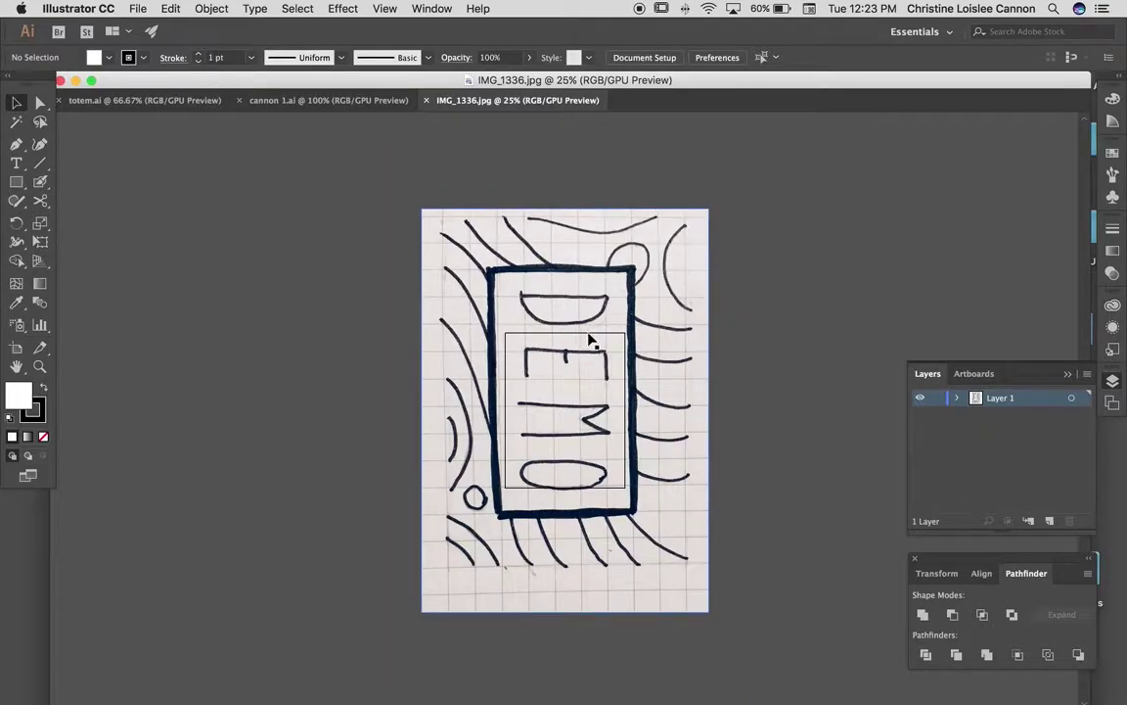
click(19, 106)
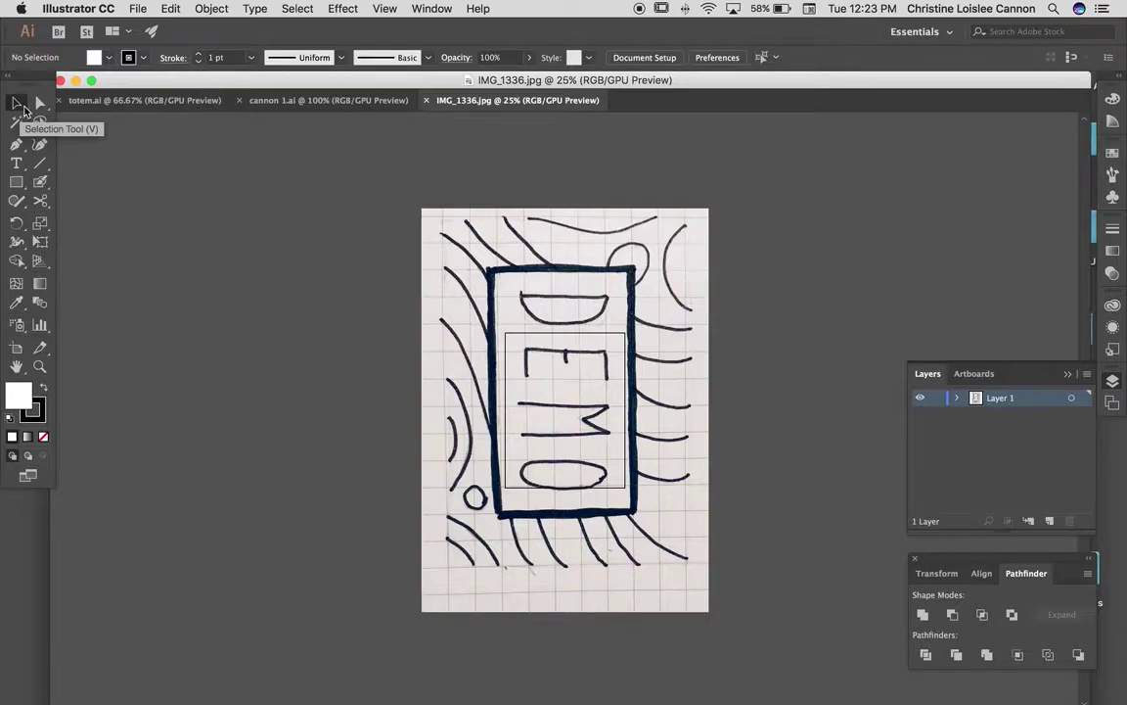
click(561, 316)
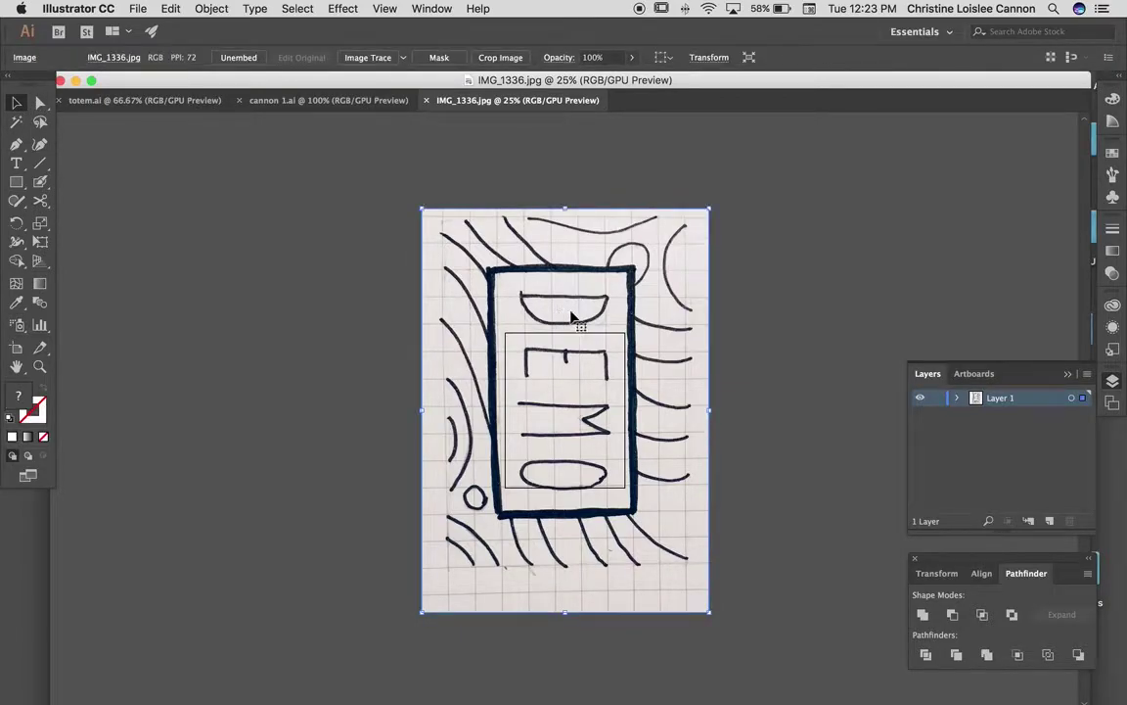
click(384, 64)
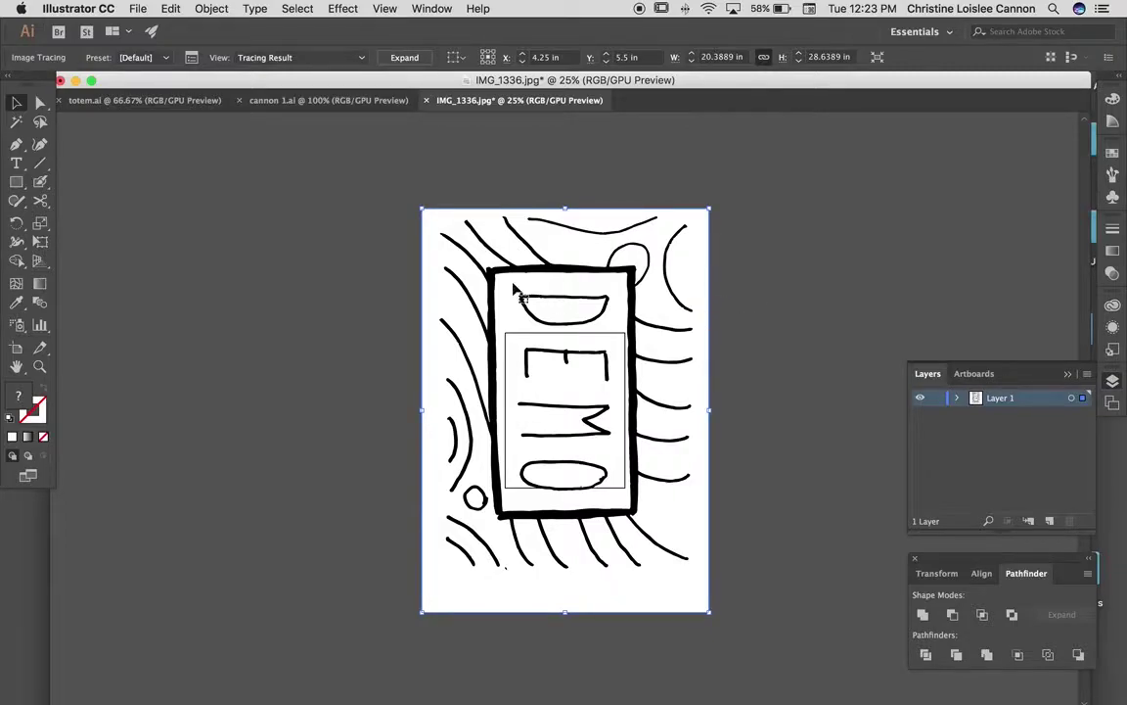
- Set the tracing to ignore white with Paths at 63%, and expand it into vector paths
click(191, 58)
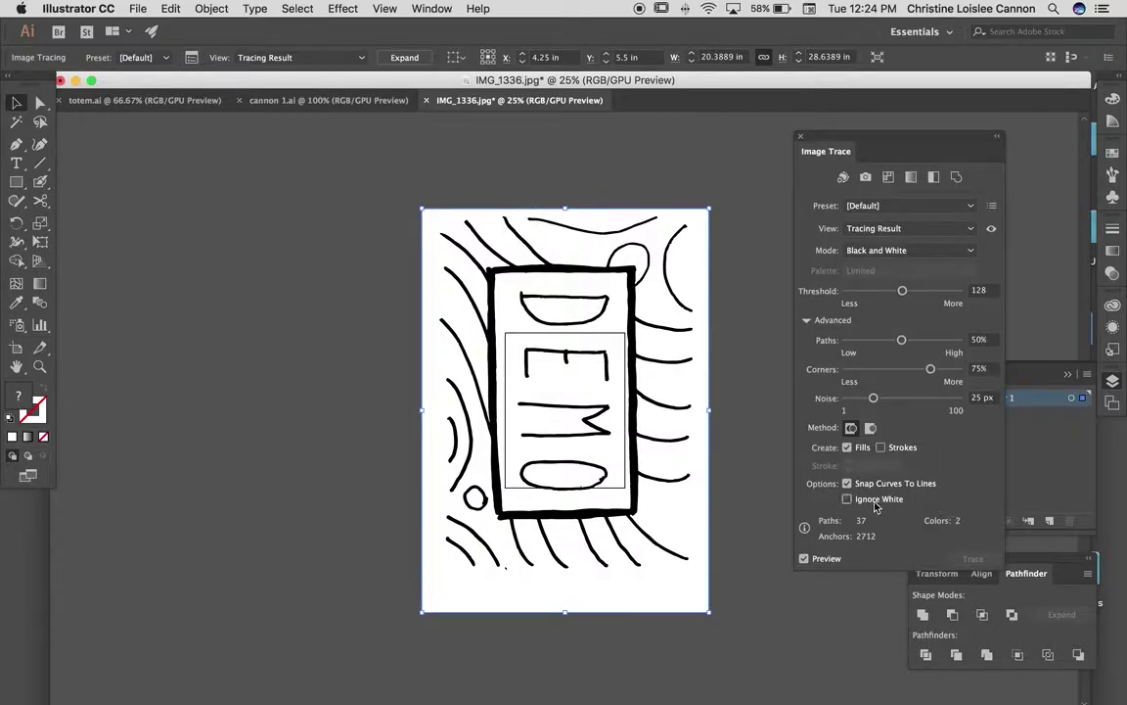
click(806, 320)
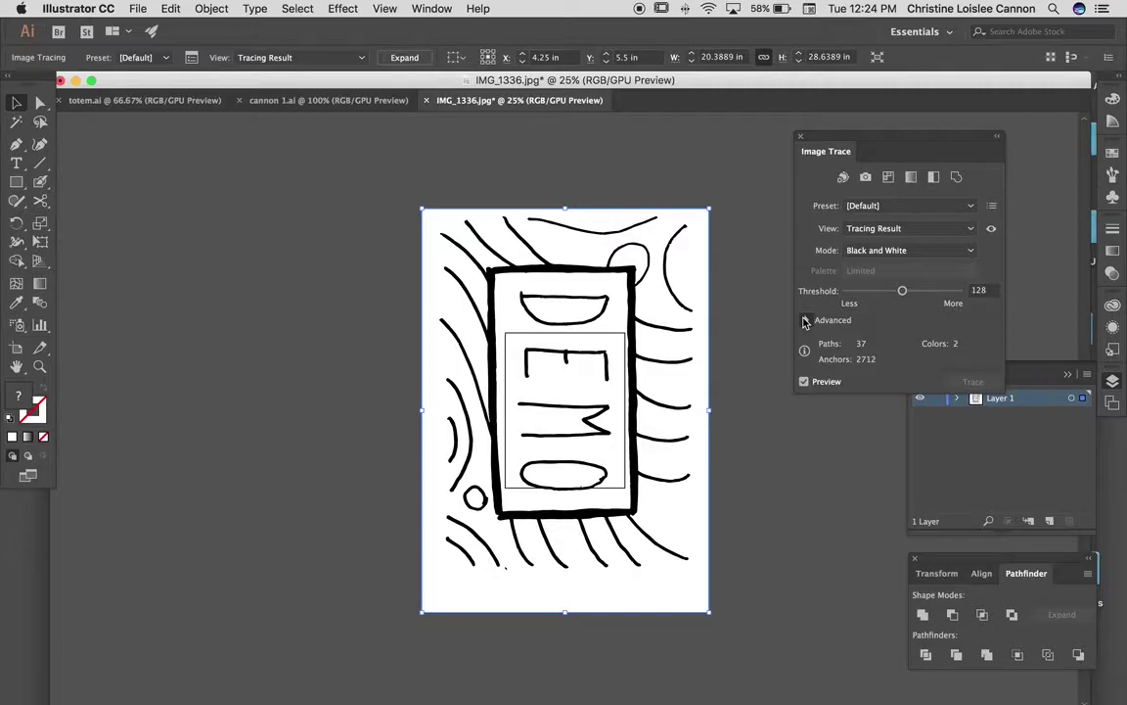
click(805, 320)
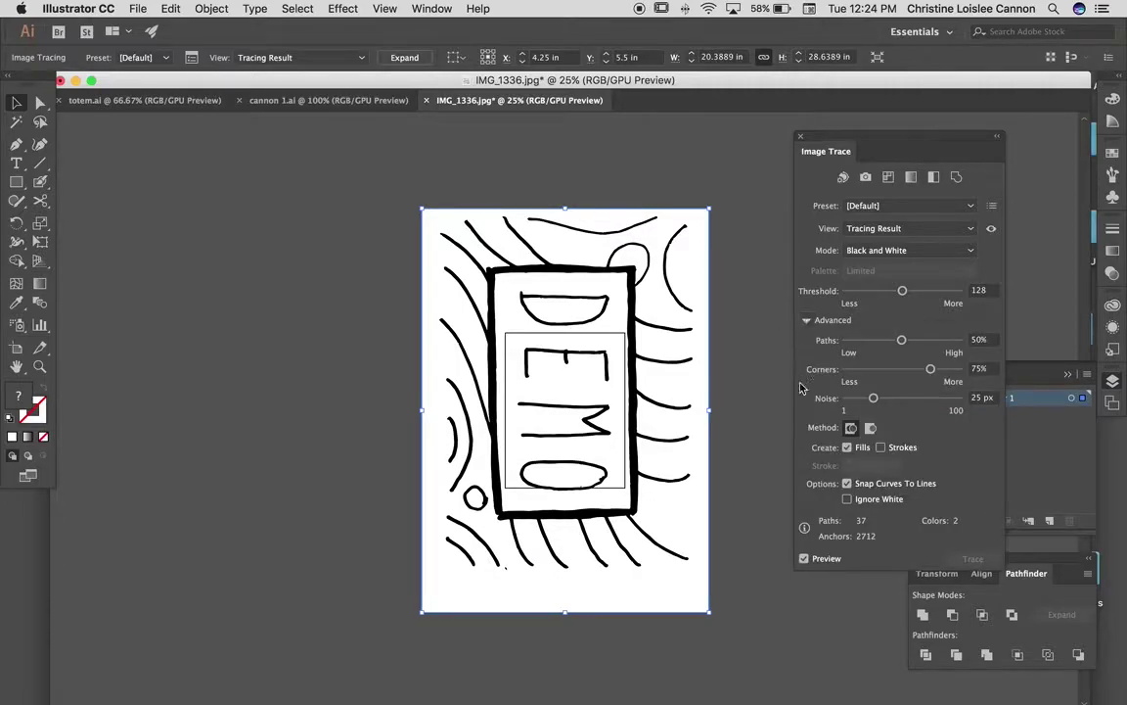
click(848, 499)
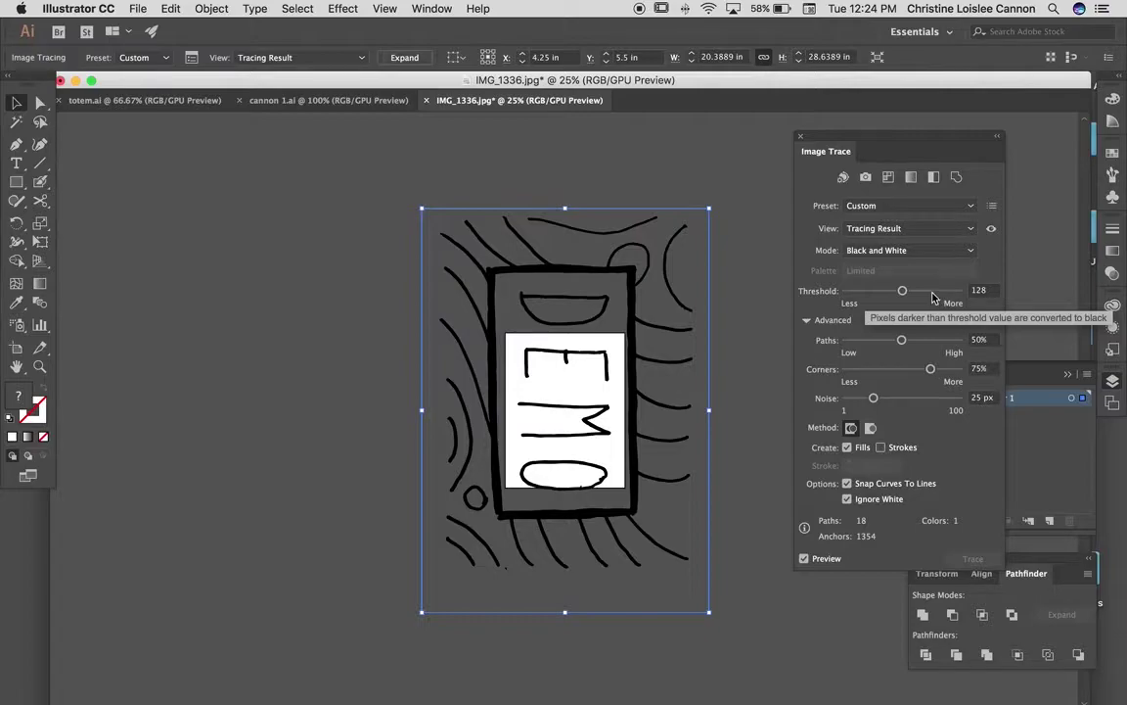
drag(901, 340, 917, 342)
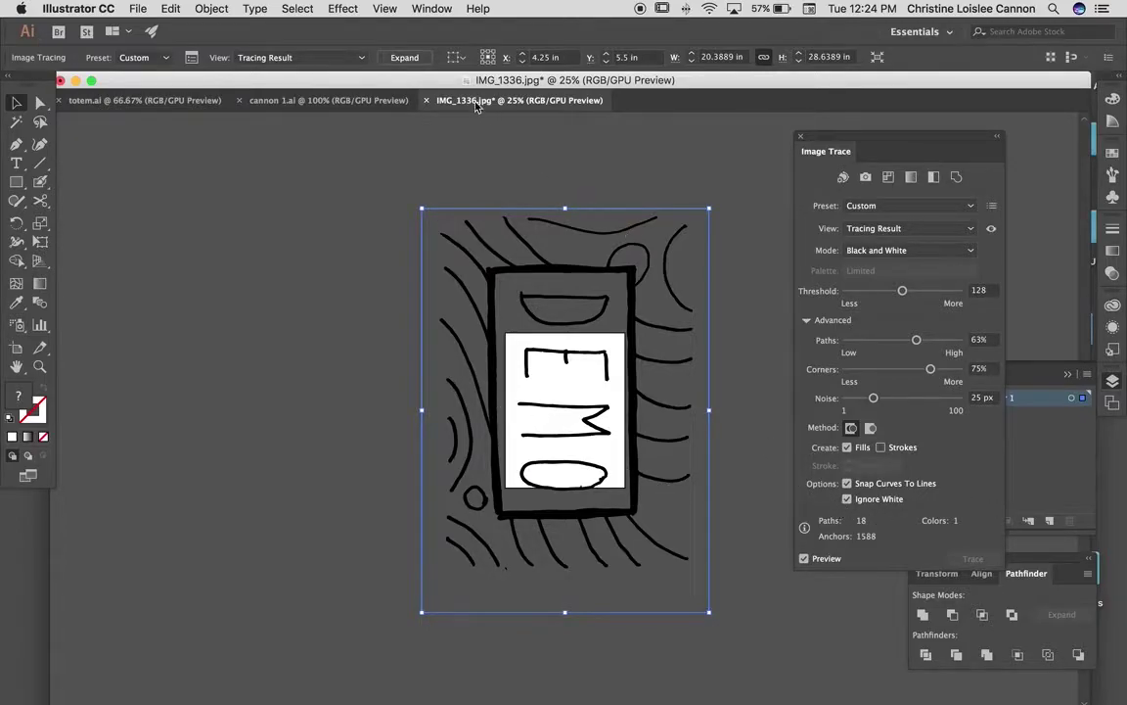
click(403, 58)
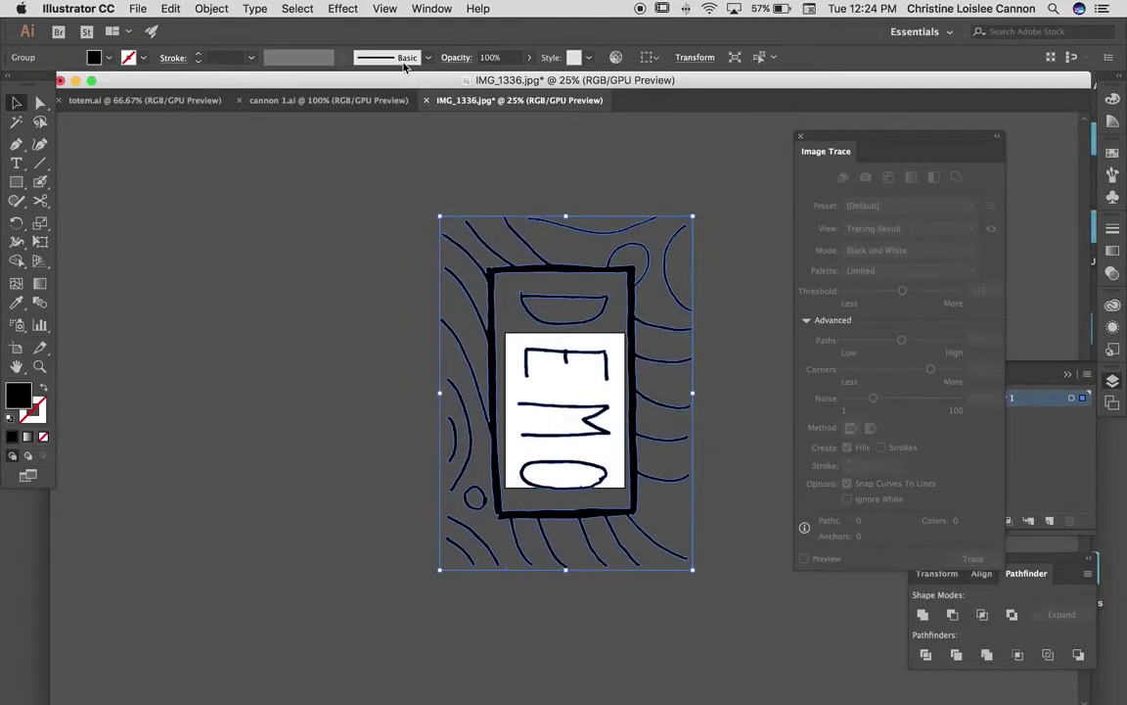
click(799, 137)
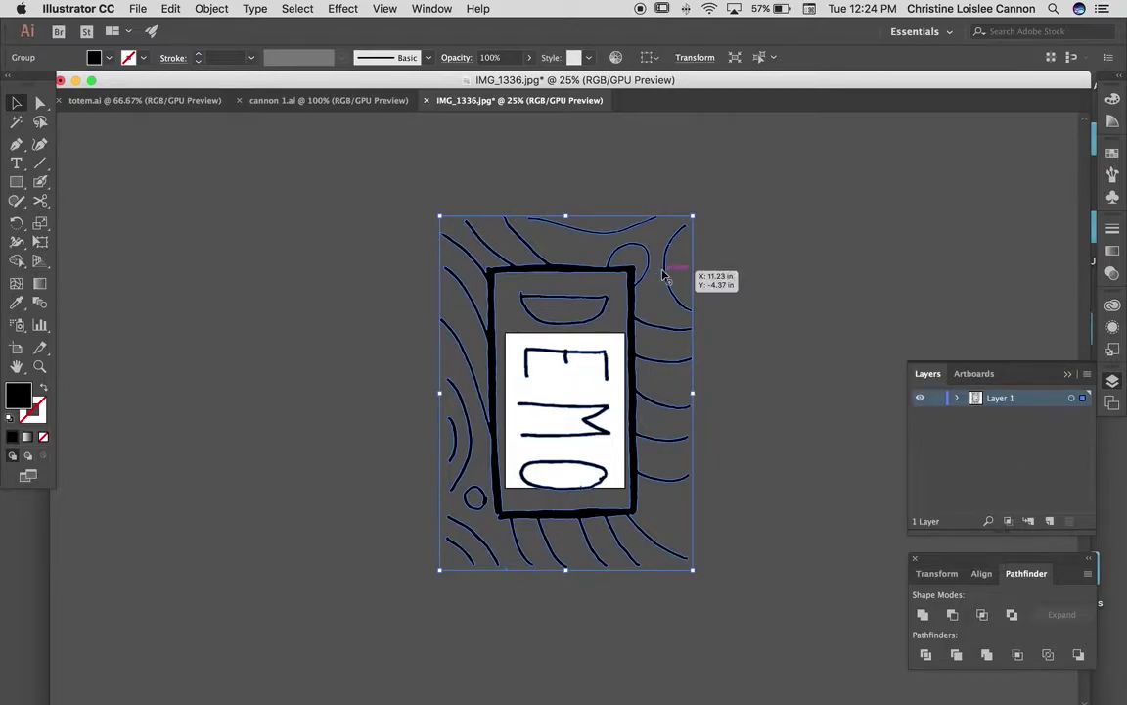
- Draw a tall black rectangle, about 8.5 in wide and 31.4 in high, overlapping the left edge of the traced artwork
scroll(663, 272, right, 1)
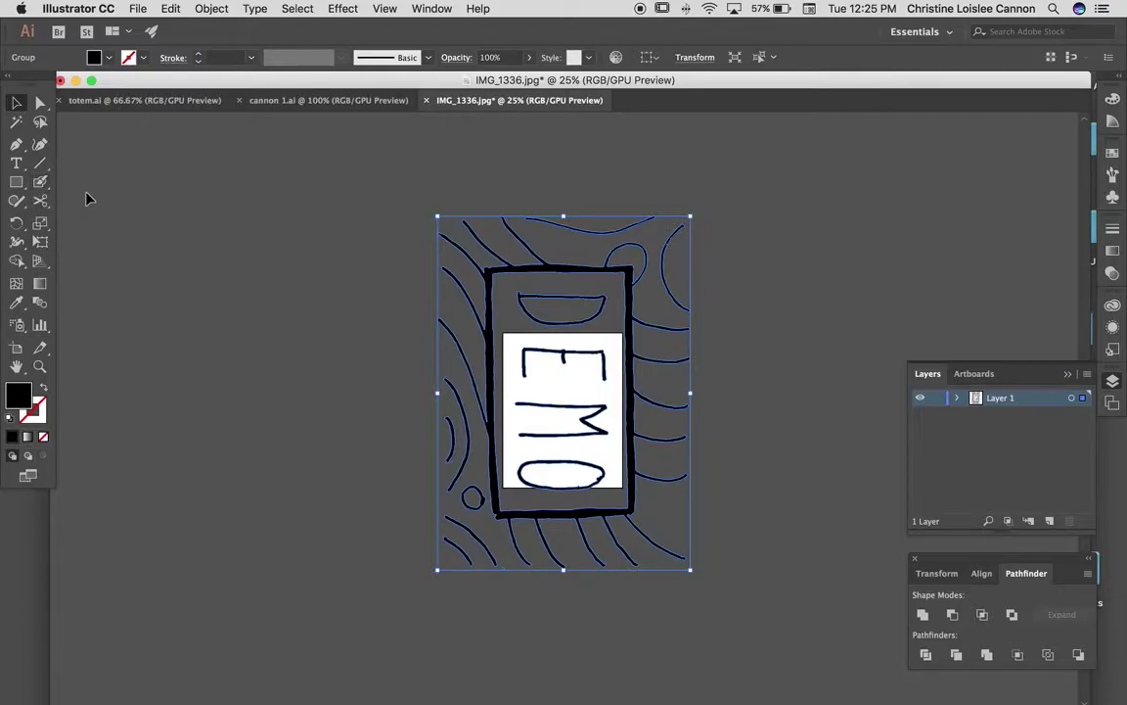
key(m)
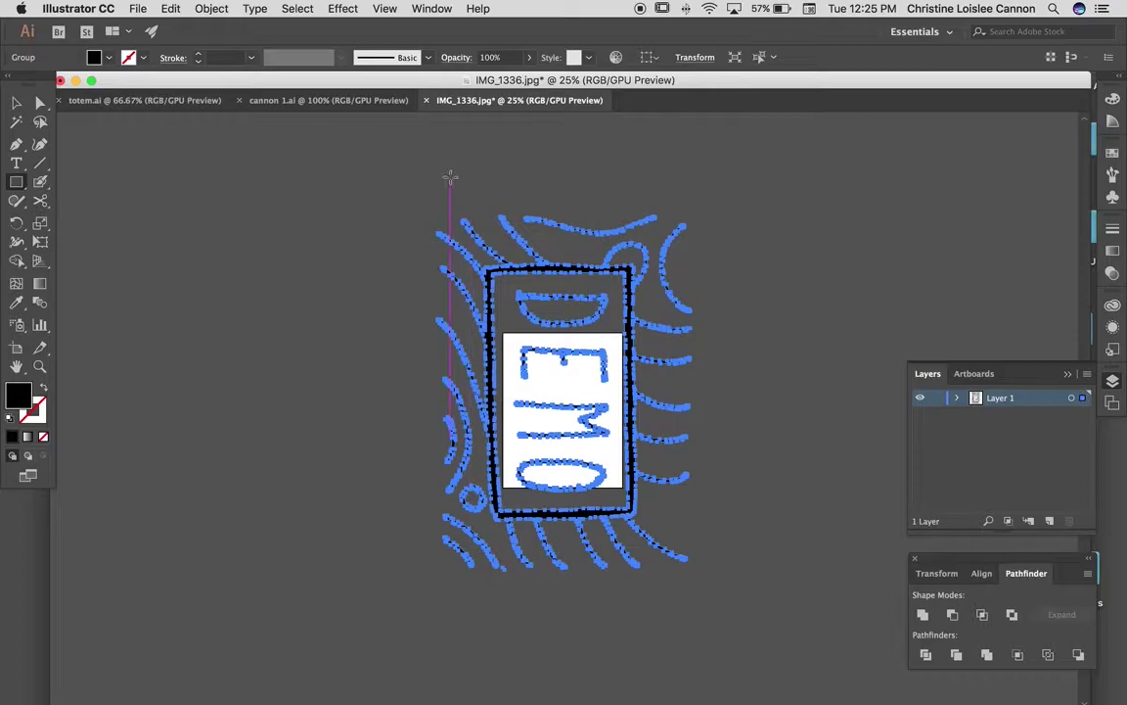
drag(454, 177, 421, 513)
drag(396, 596, 337, 618)
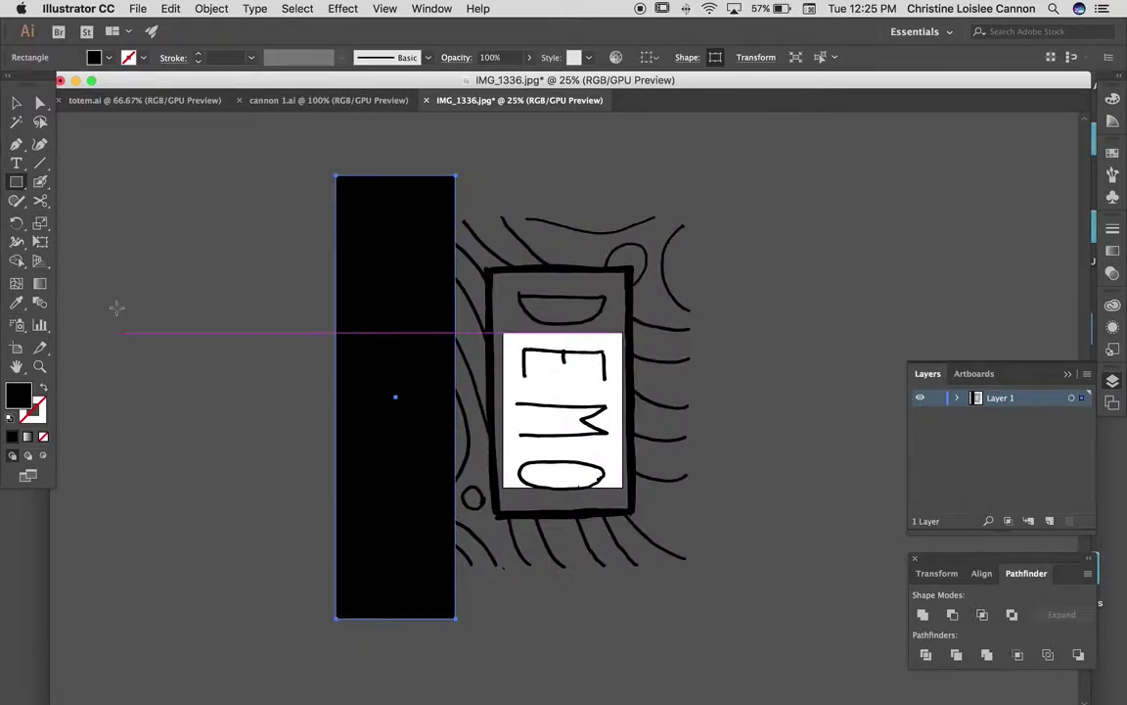
click(16, 184)
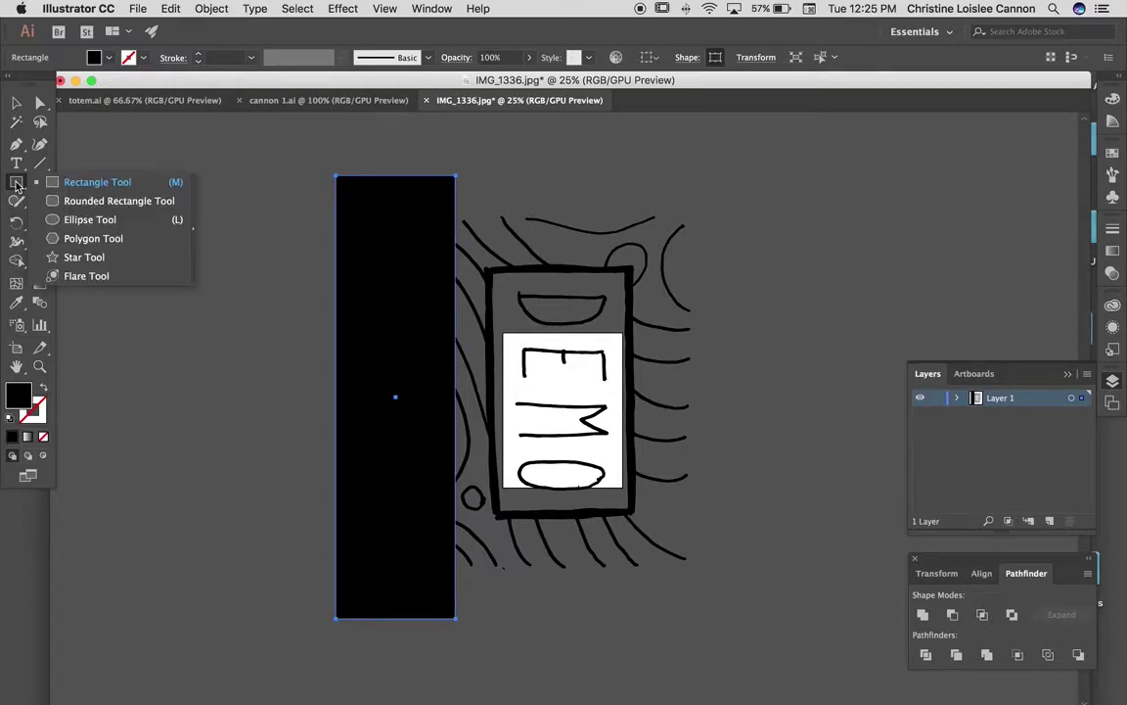
click(16, 183)
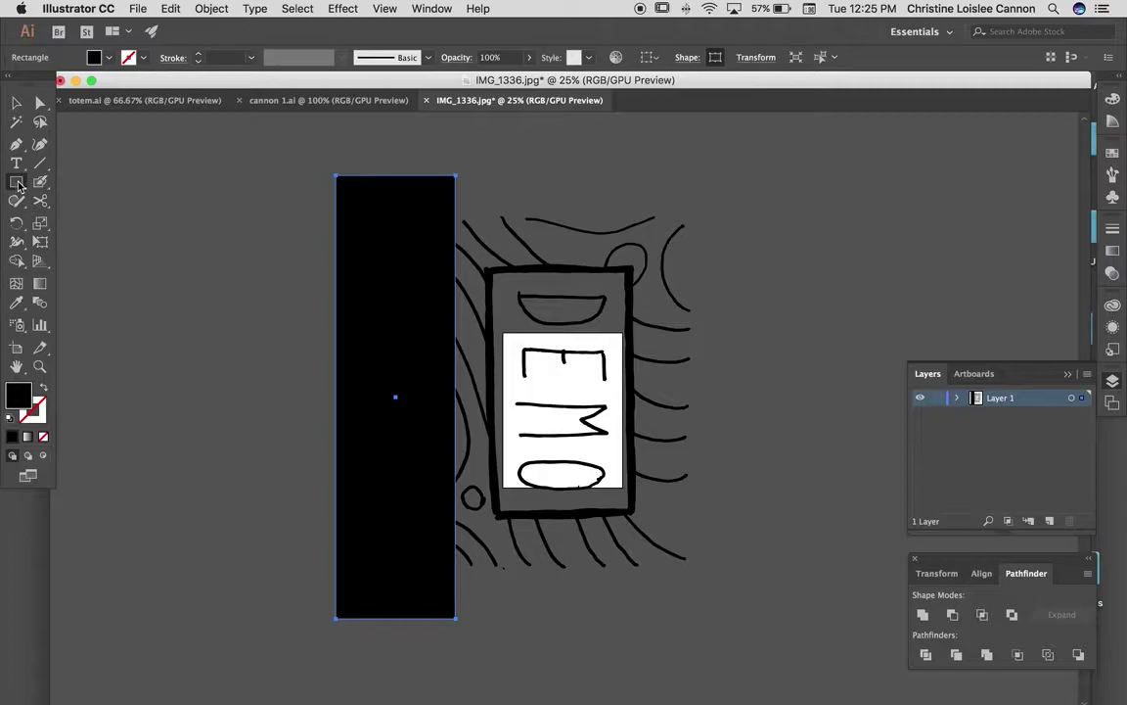
click(17, 184)
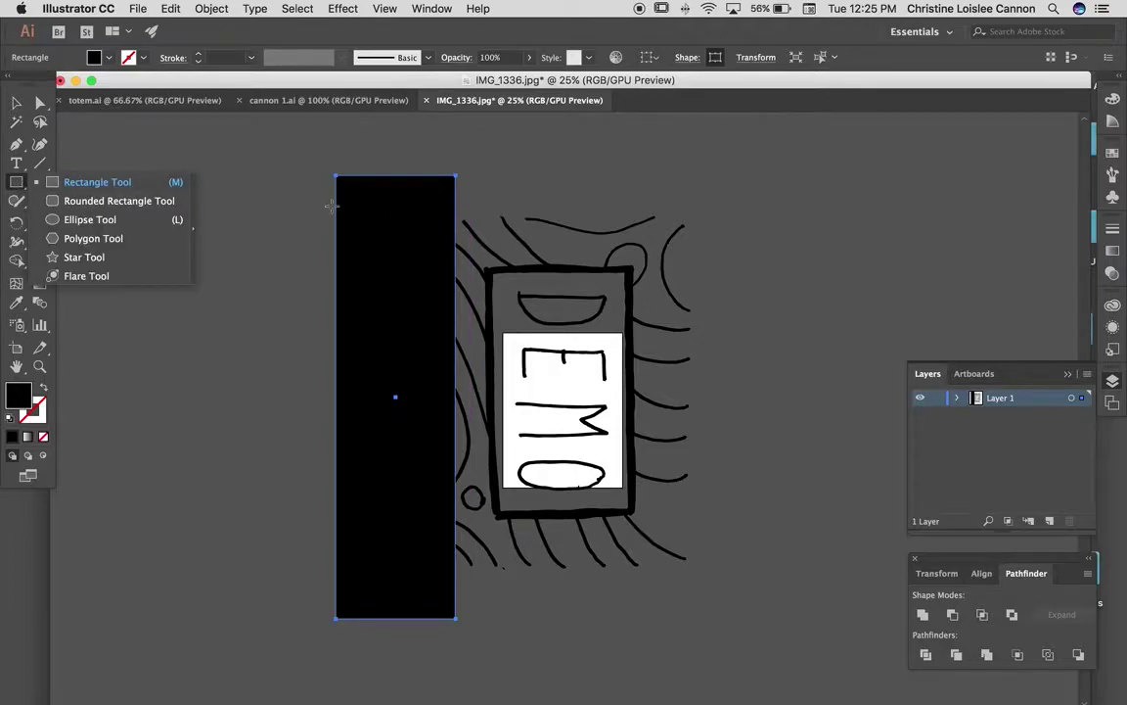
click(276, 208)
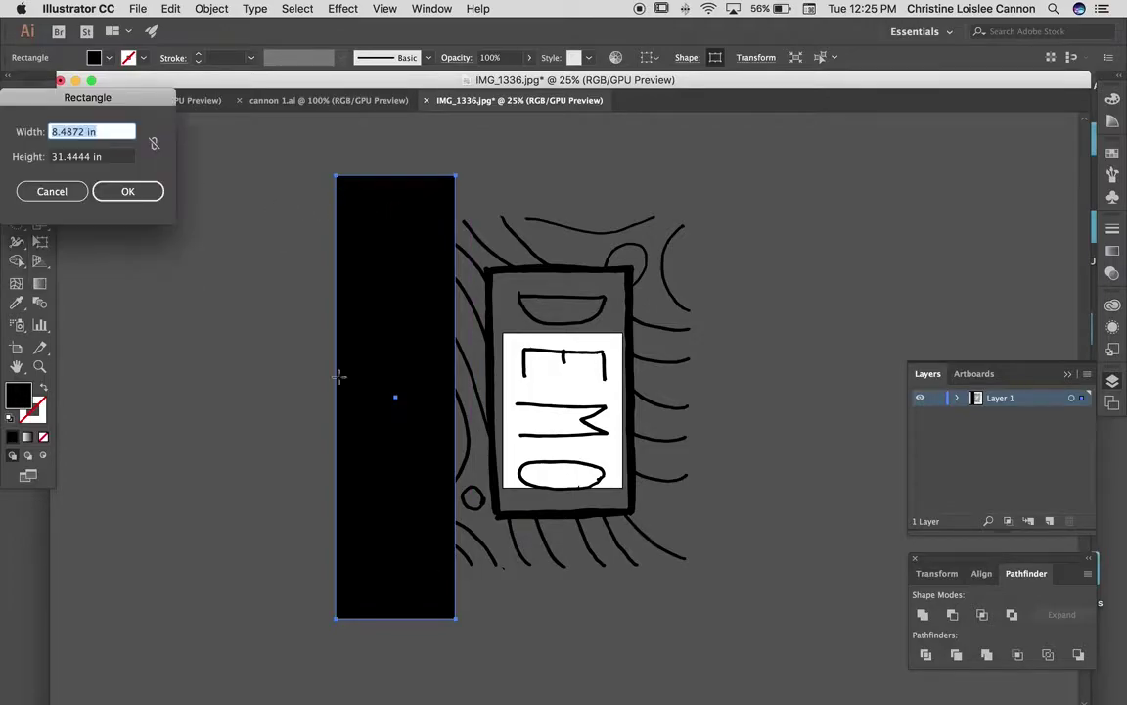
click(50, 190)
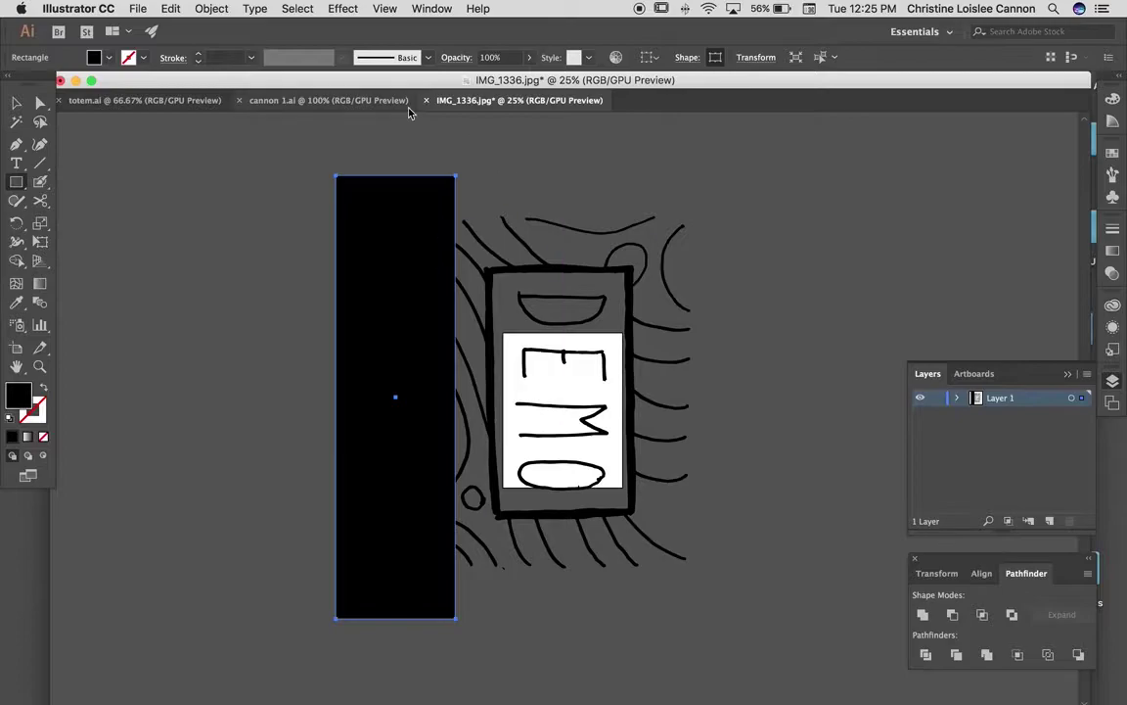
click(424, 8)
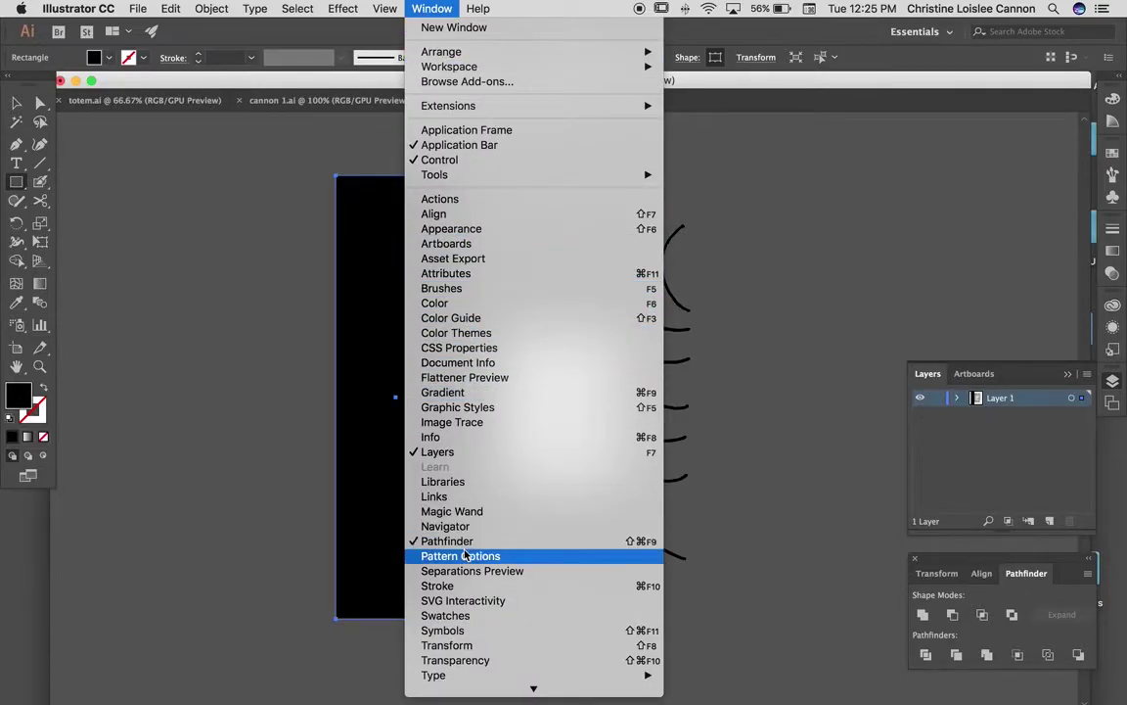
click(861, 529)
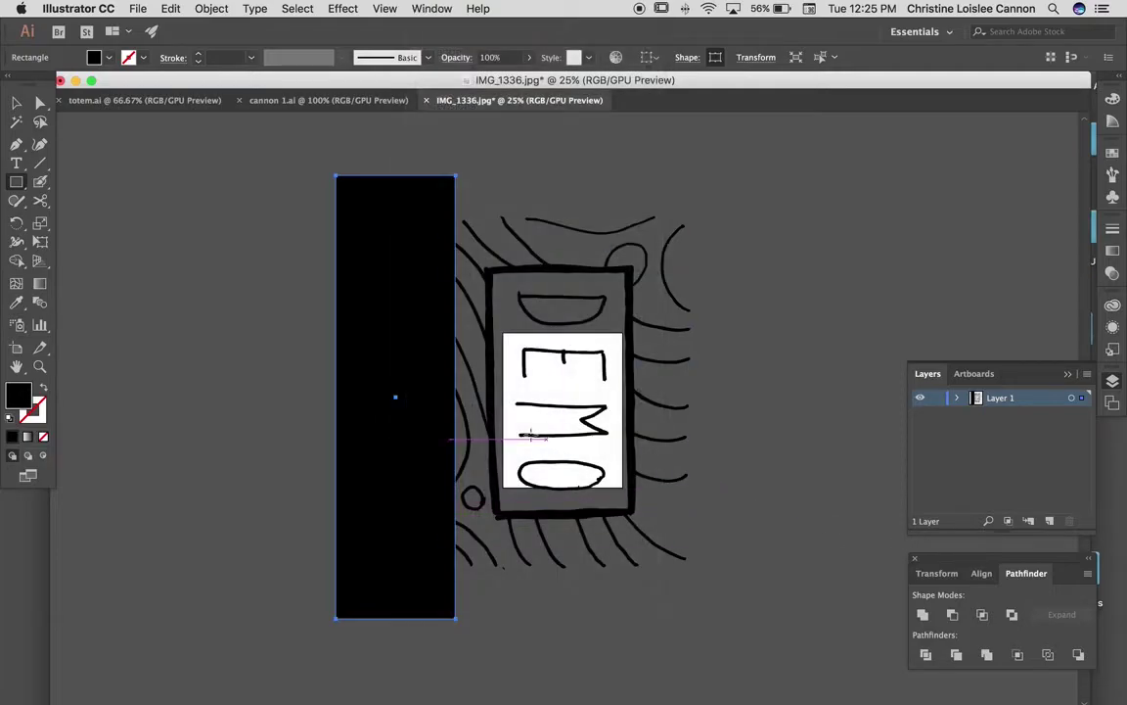
- Ungroup the expanded DEMO artwork into separate pieces and clear the selection
click(15, 102)
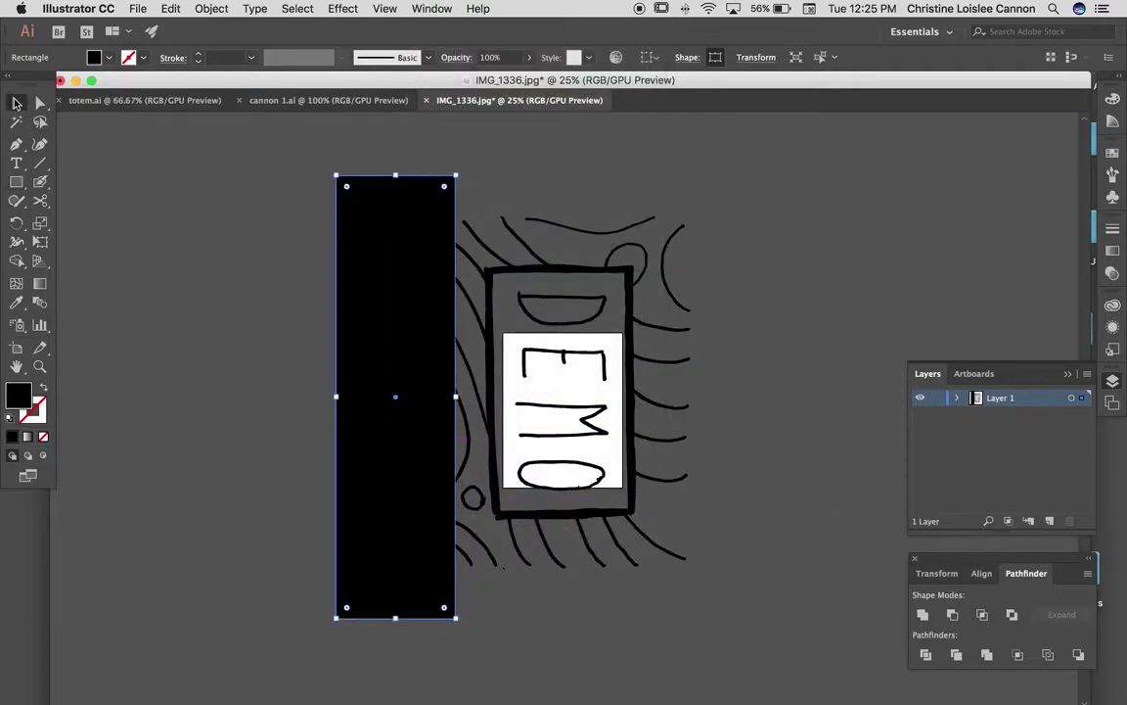
click(632, 323)
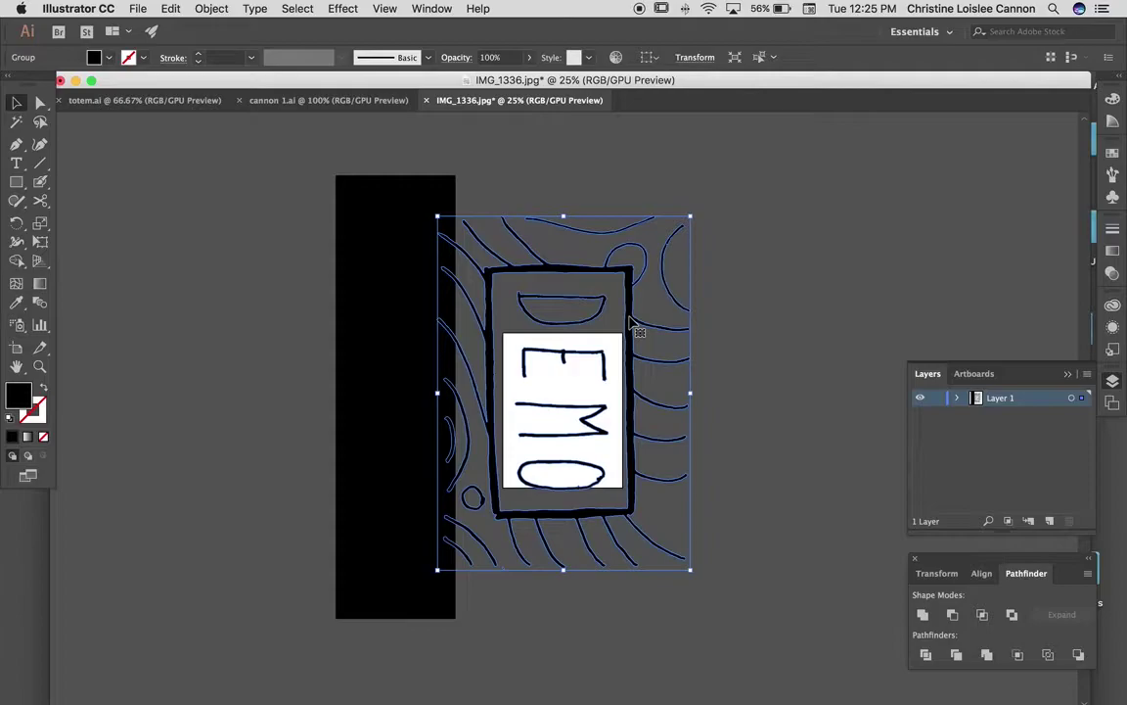
key(super+c)
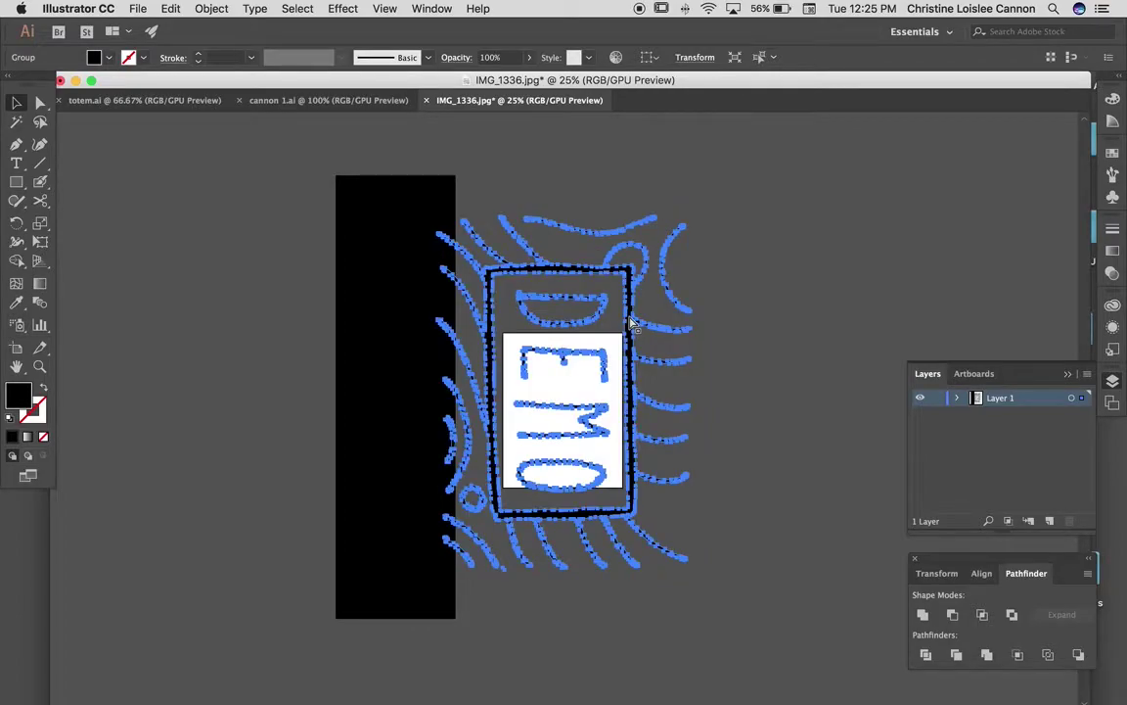
key(super+f)
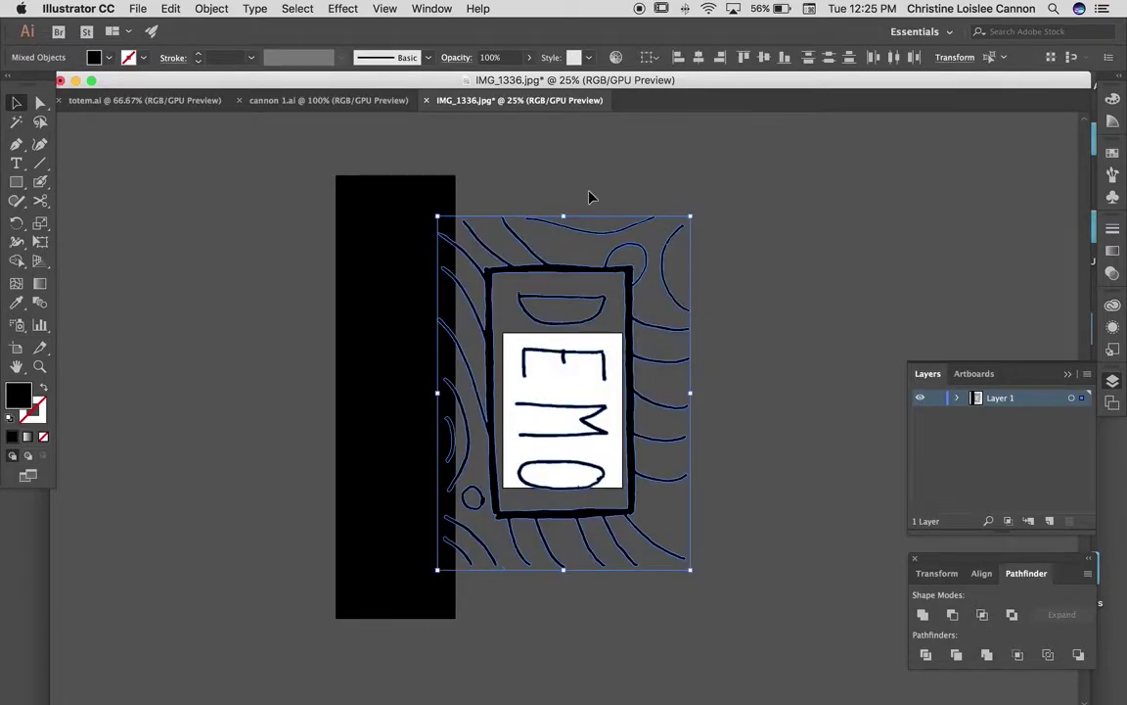
click(213, 9)
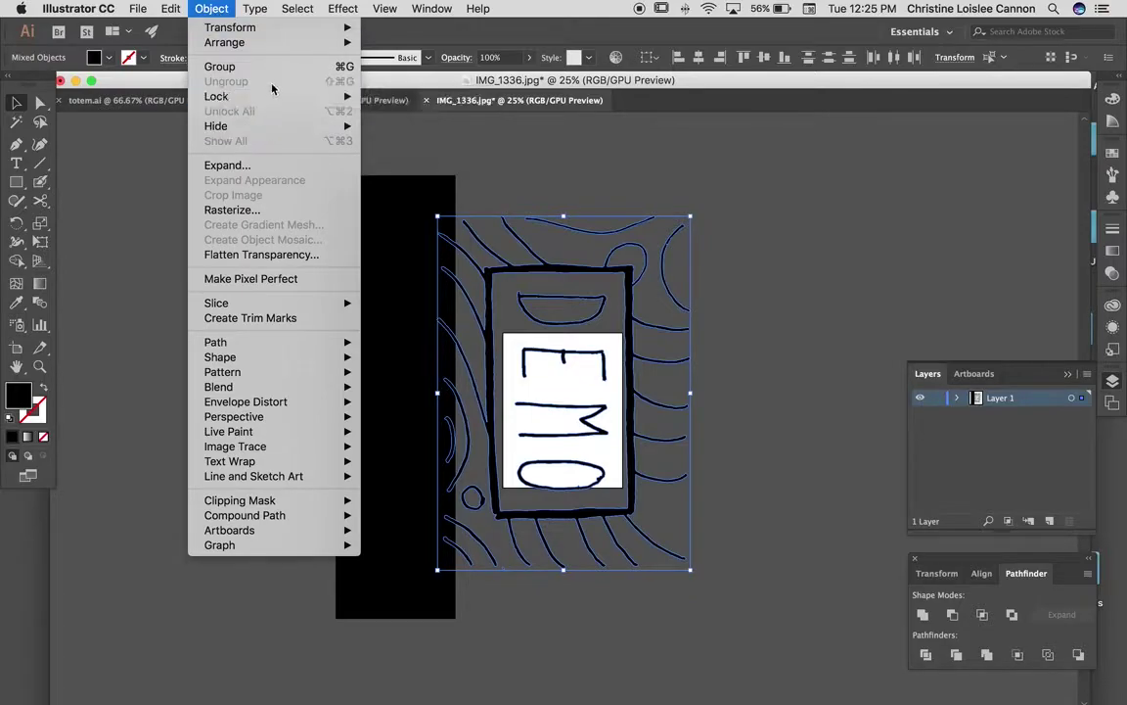
click(744, 196)
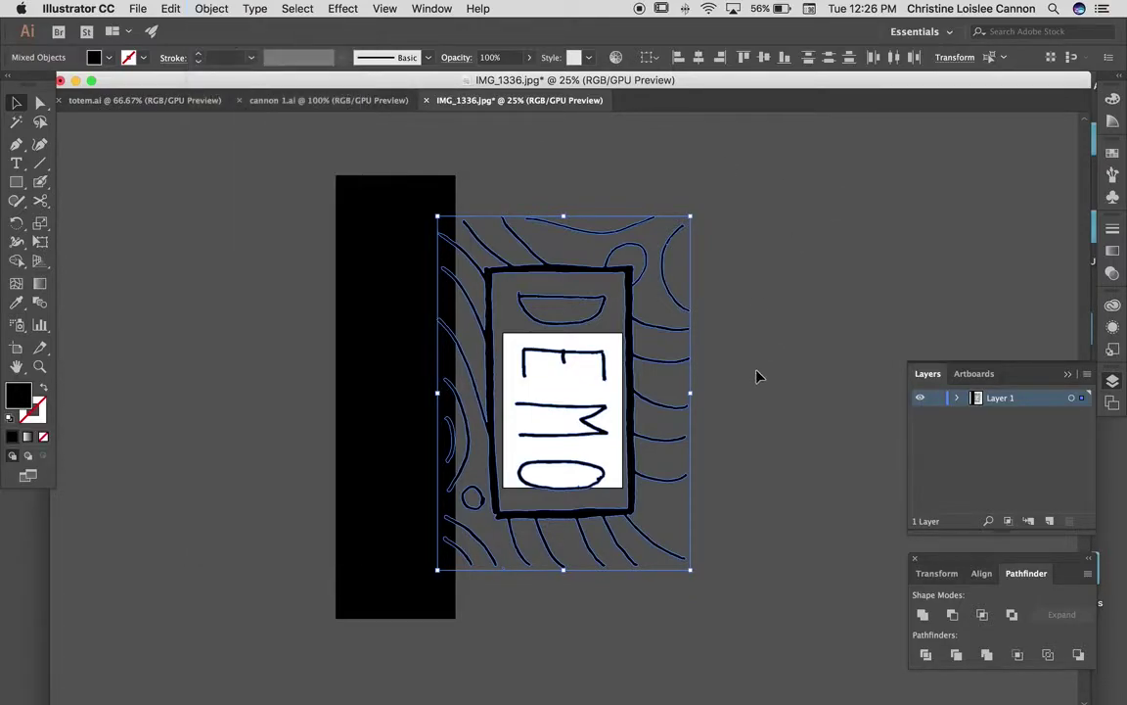
click(778, 357)
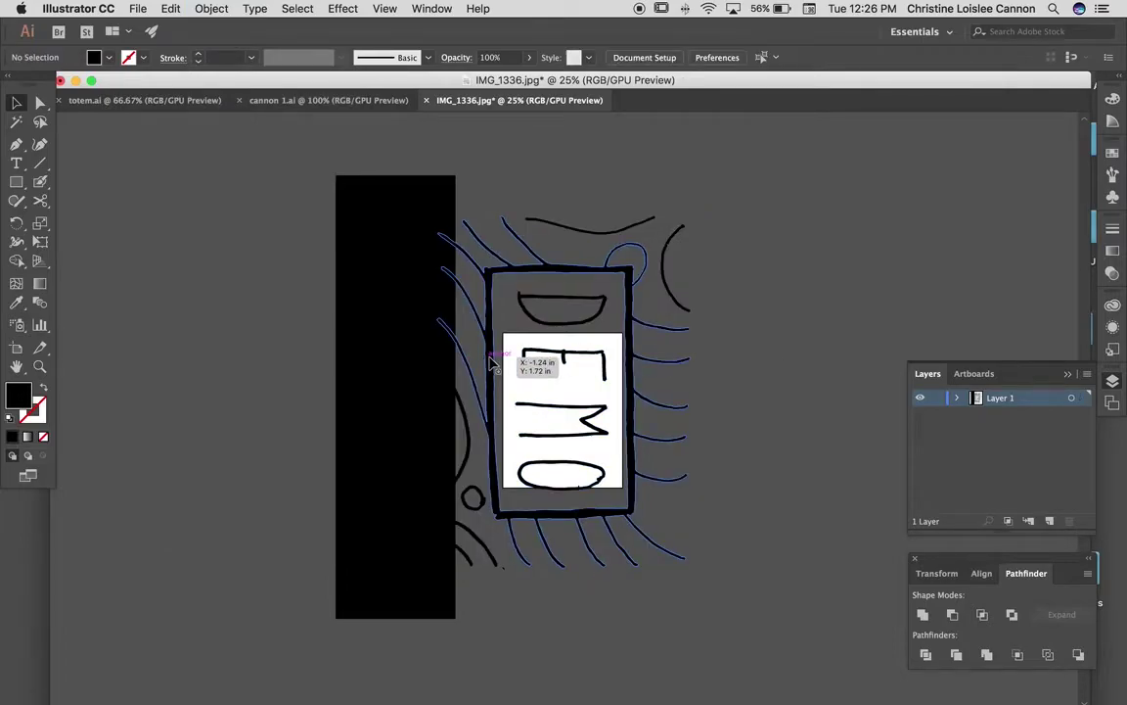
- Subtract the tall black rectangle from the main frame-and-strands path with Minus Front to trim its left edge
click(492, 363)
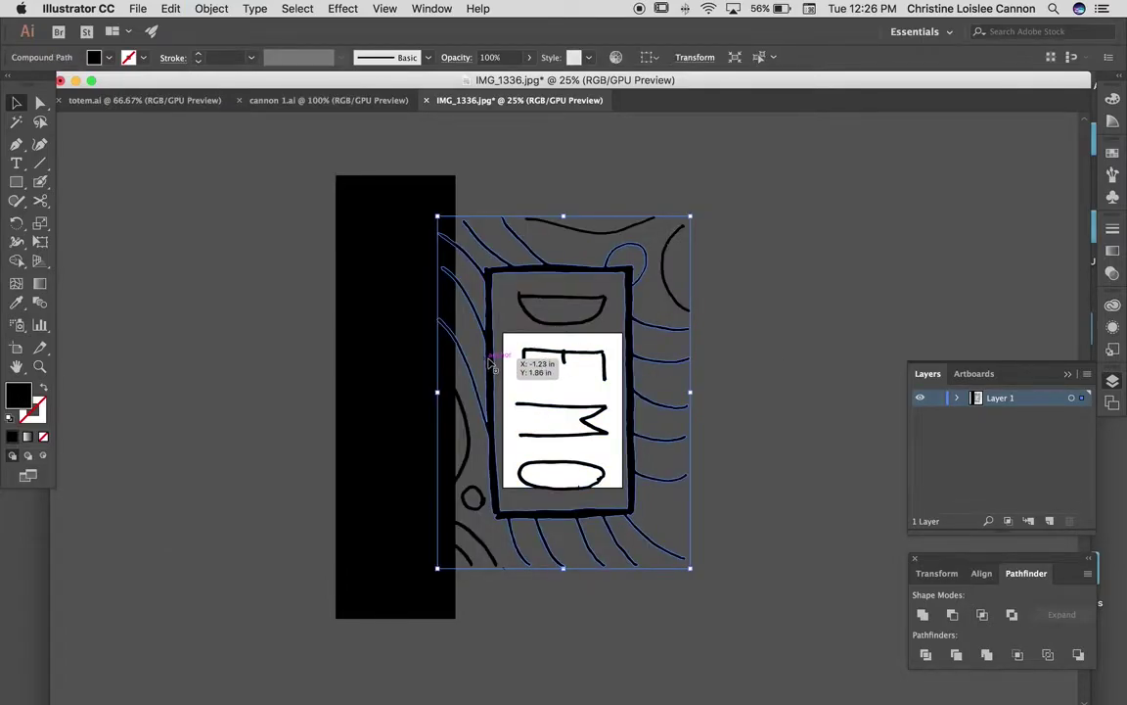
click(380, 331)
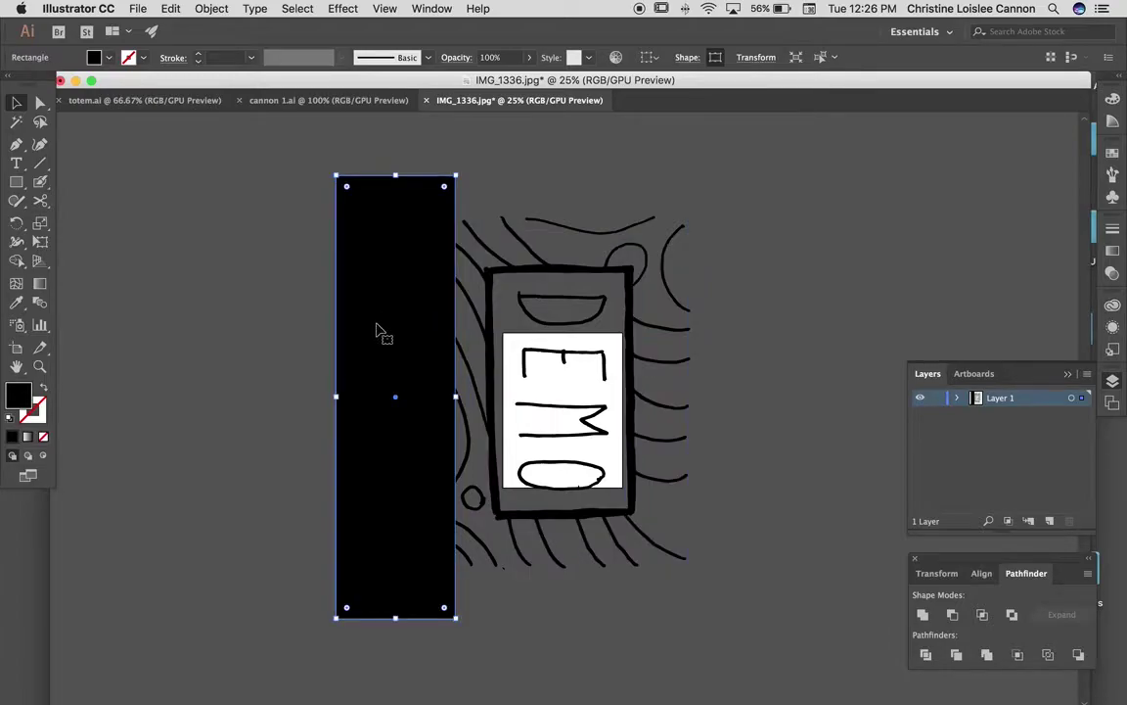
click(490, 284)
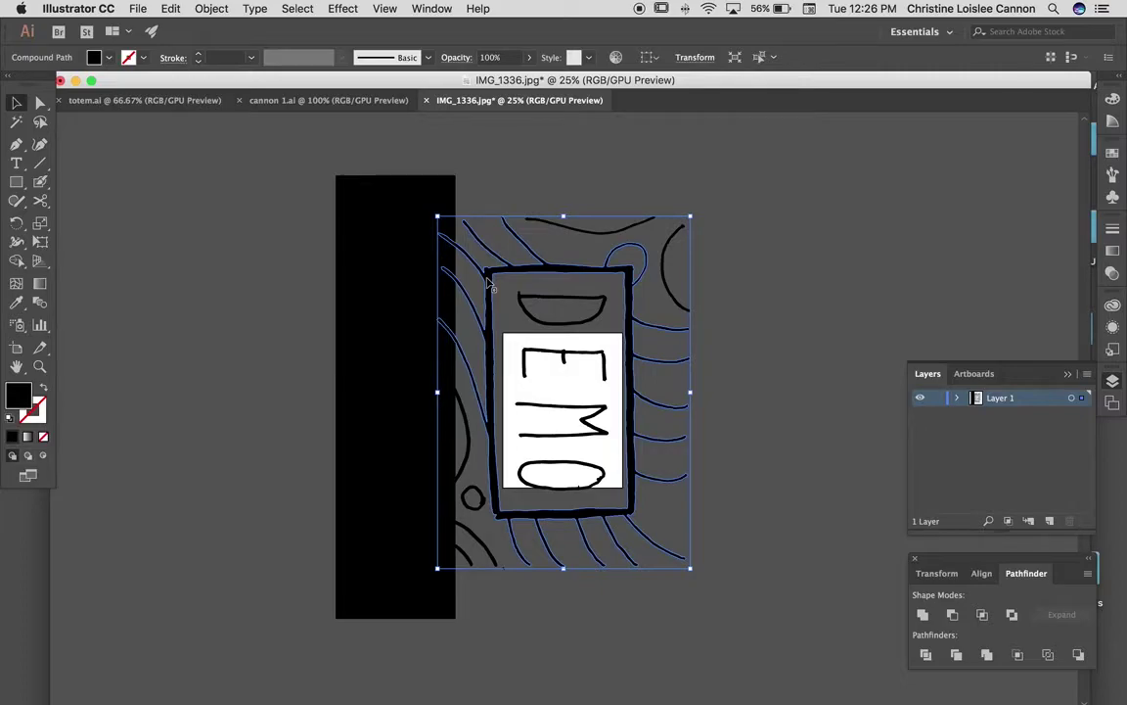
shift+click(380, 274)
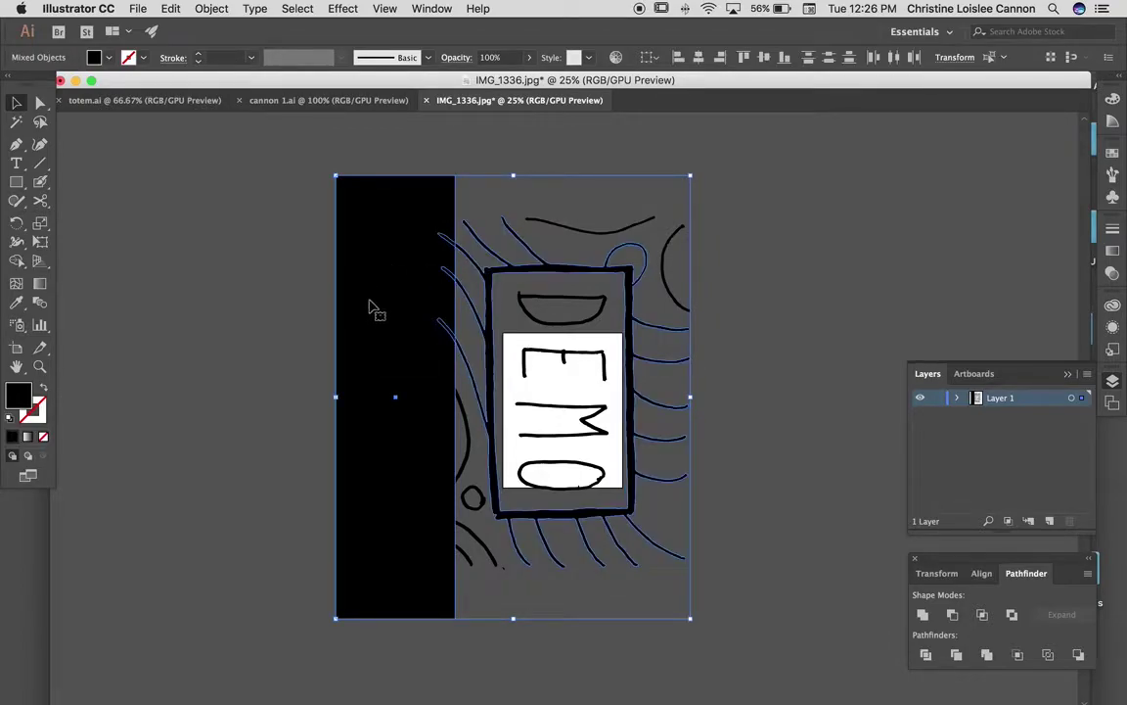
click(954, 614)
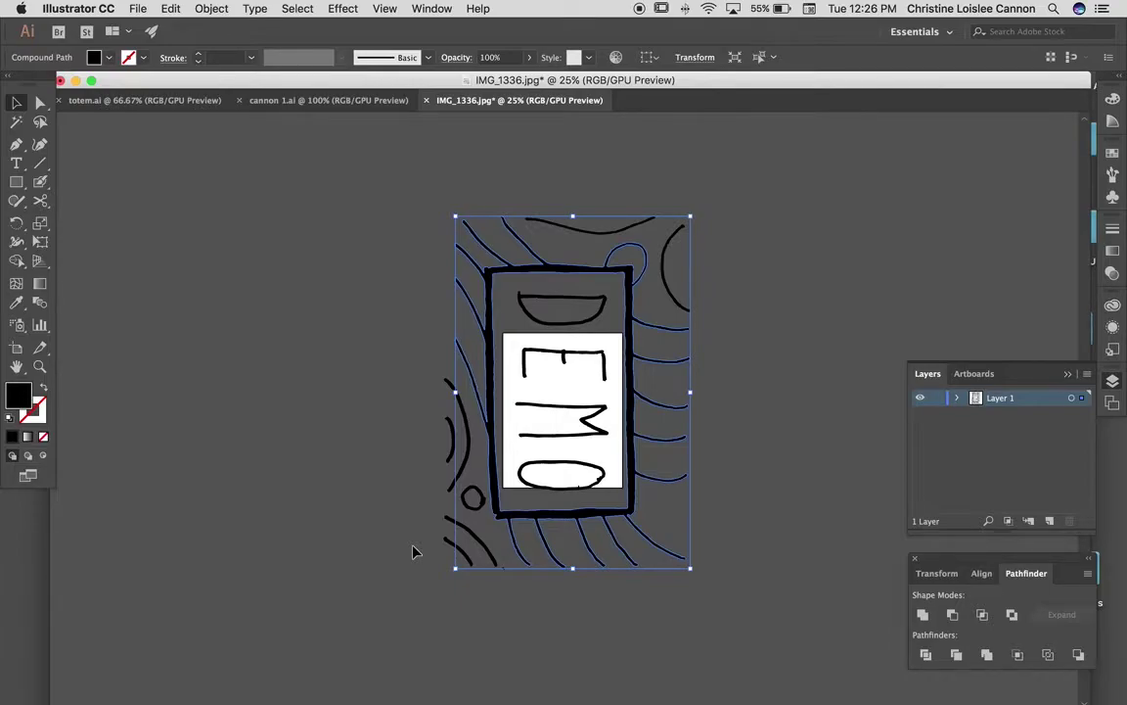
- Restore the black rectangle in place and subtract it from the short curve at the artwork's lower-left corner with Minus Front
key(a)
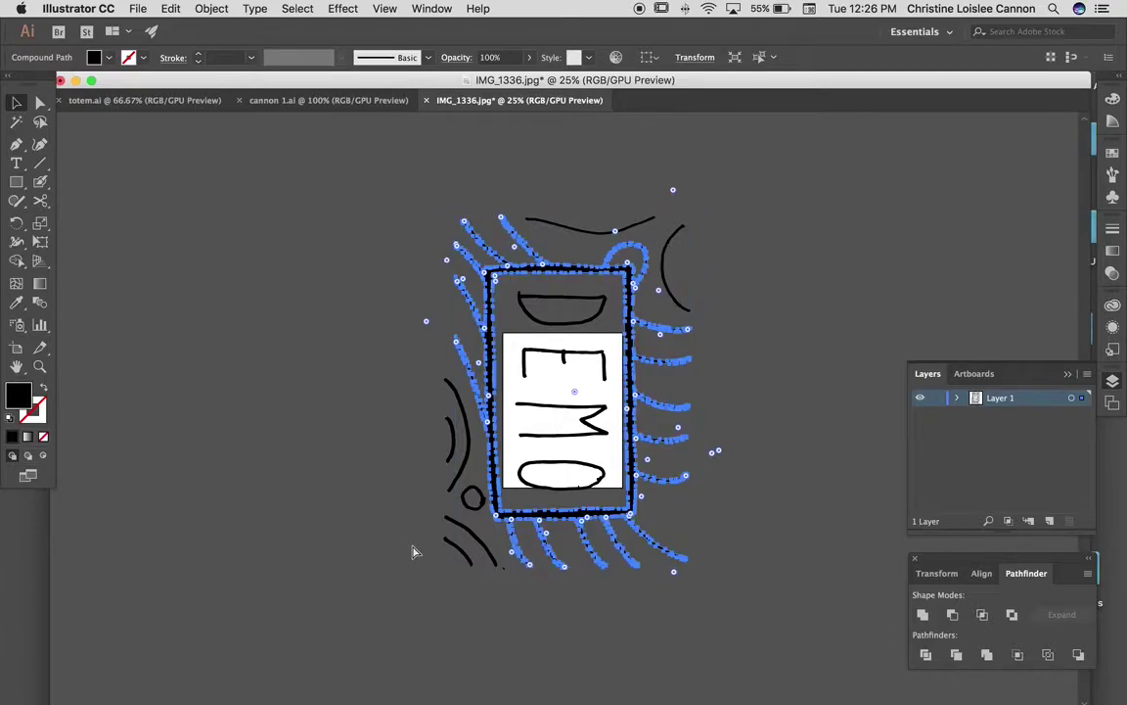
key(super+z)
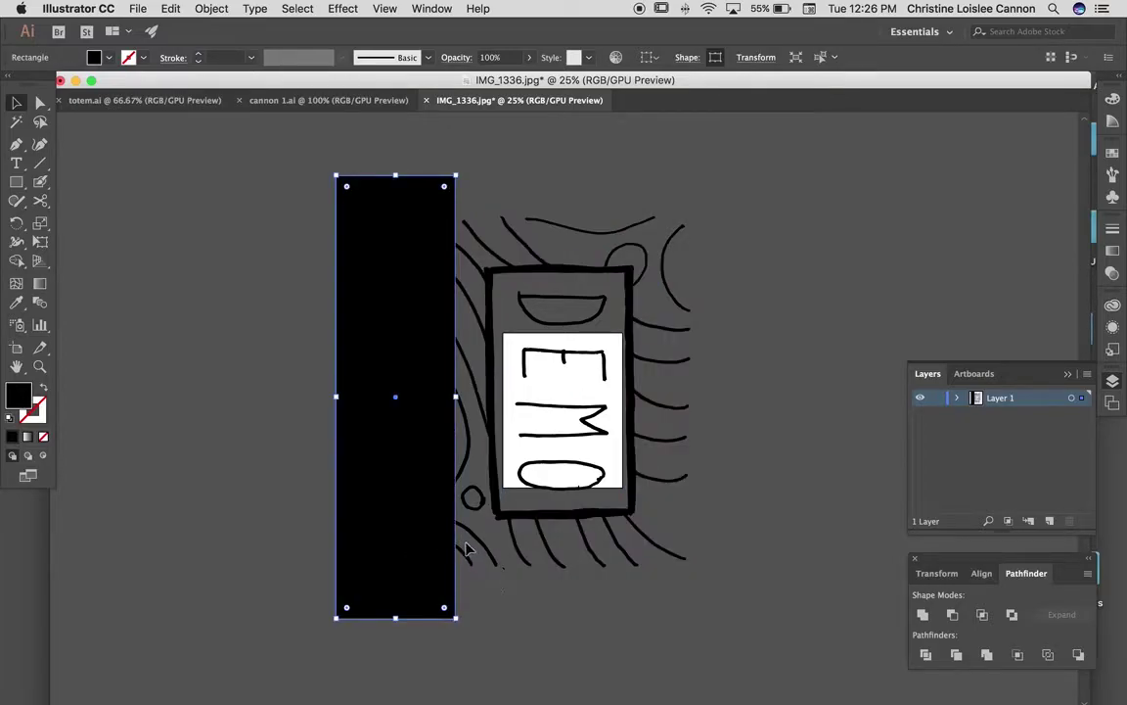
click(460, 548)
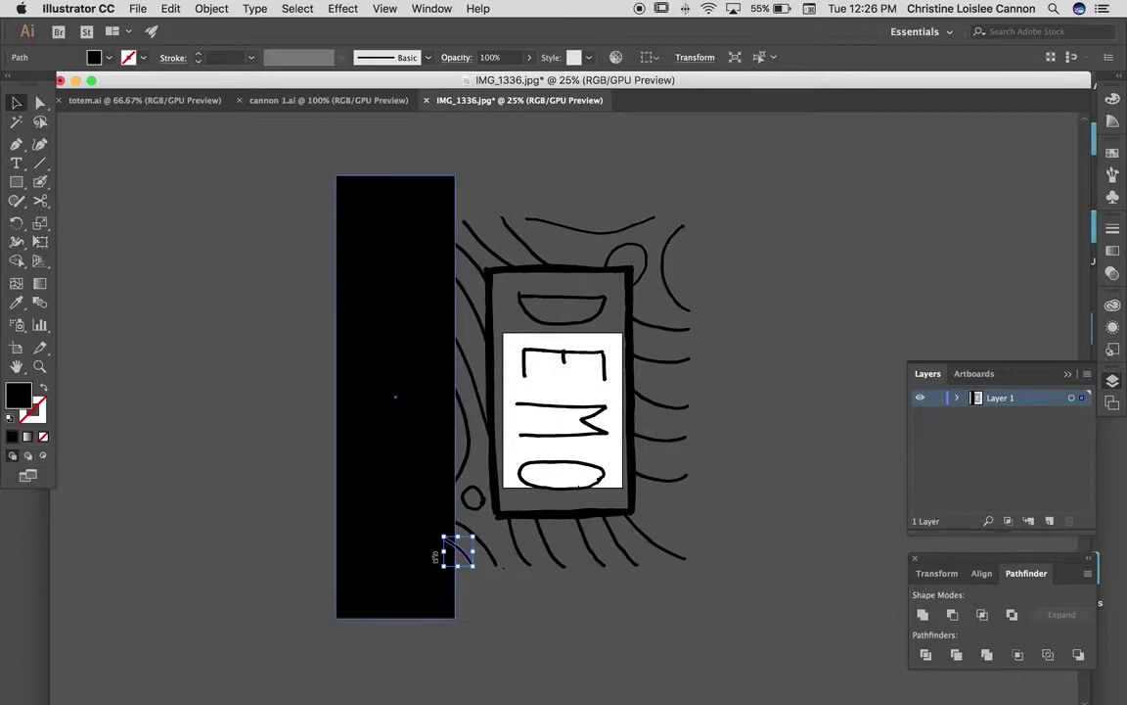
shift+click(419, 564)
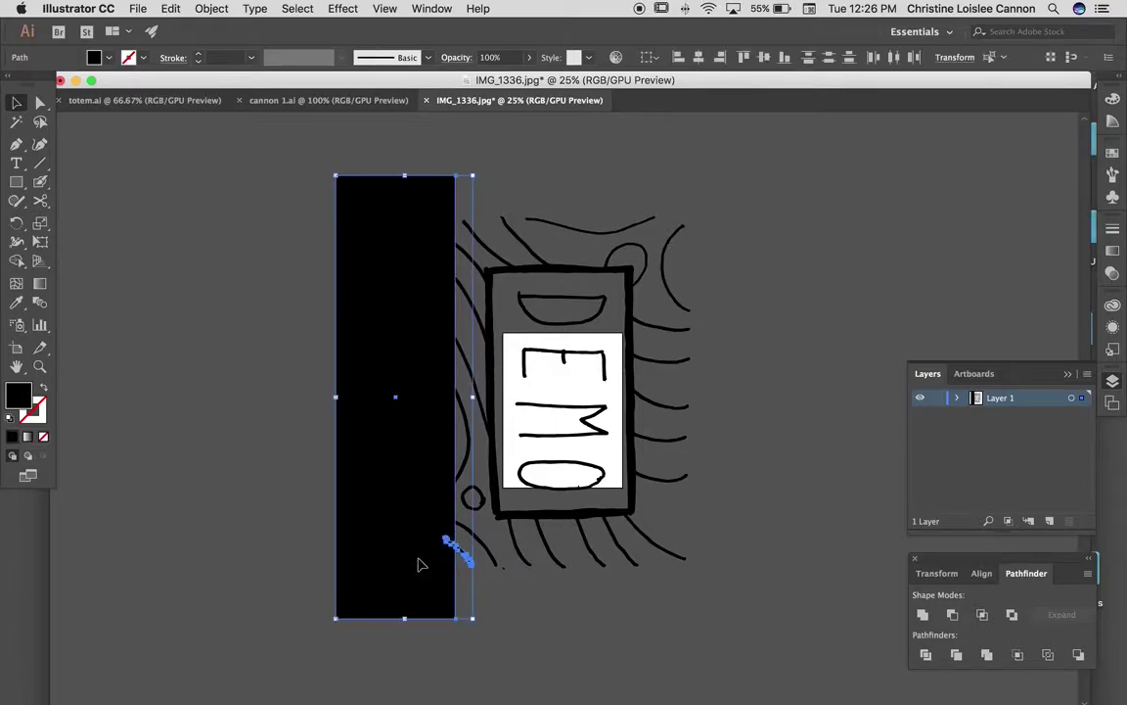
click(951, 617)
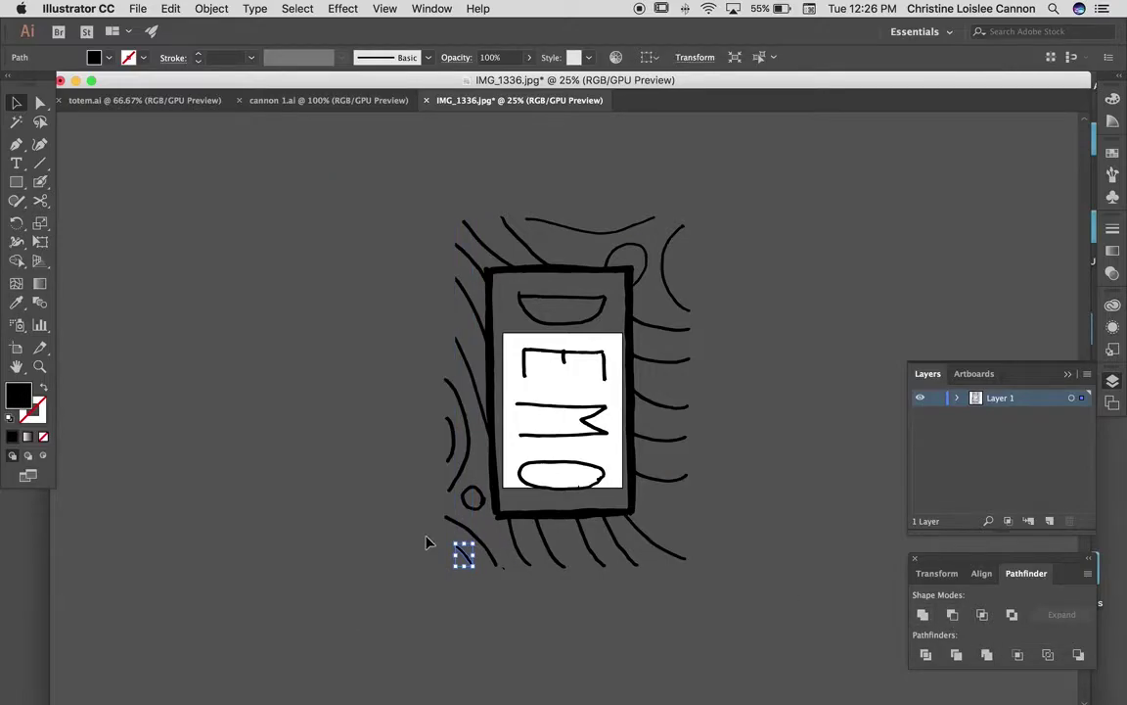
- Restore the black rectangle in place and subtract it from the longer curve at the lower-left corner with Minus Front
click(451, 524)
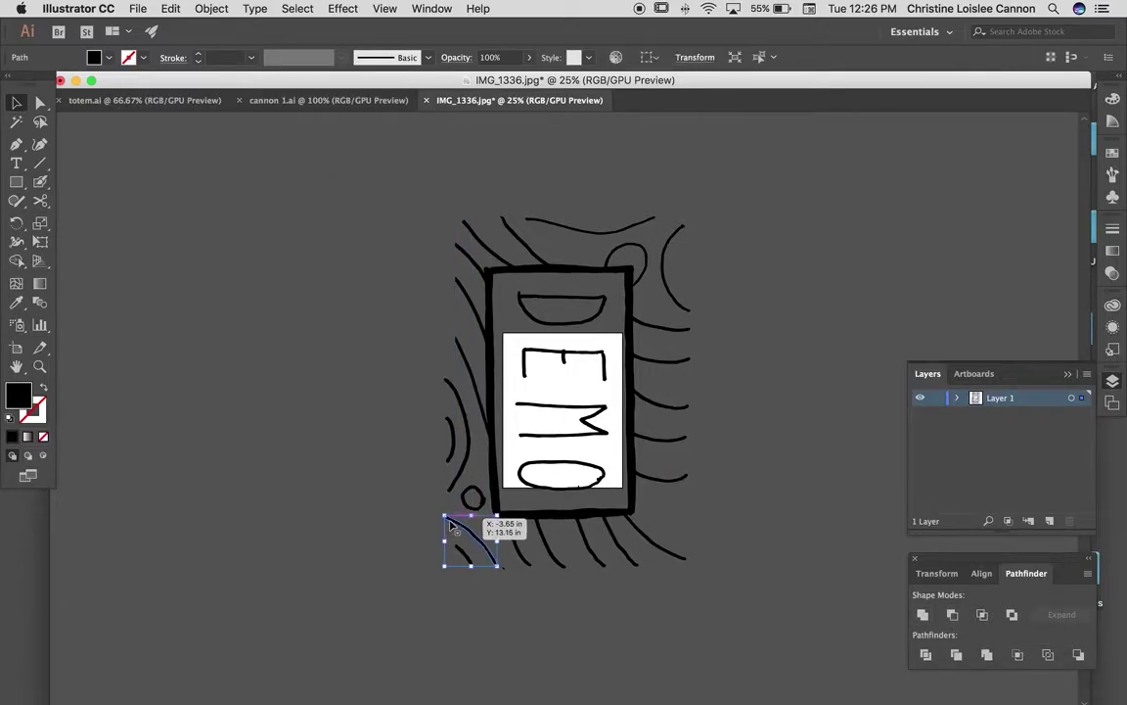
key(super+z)
key(super+z)
key(super+z)
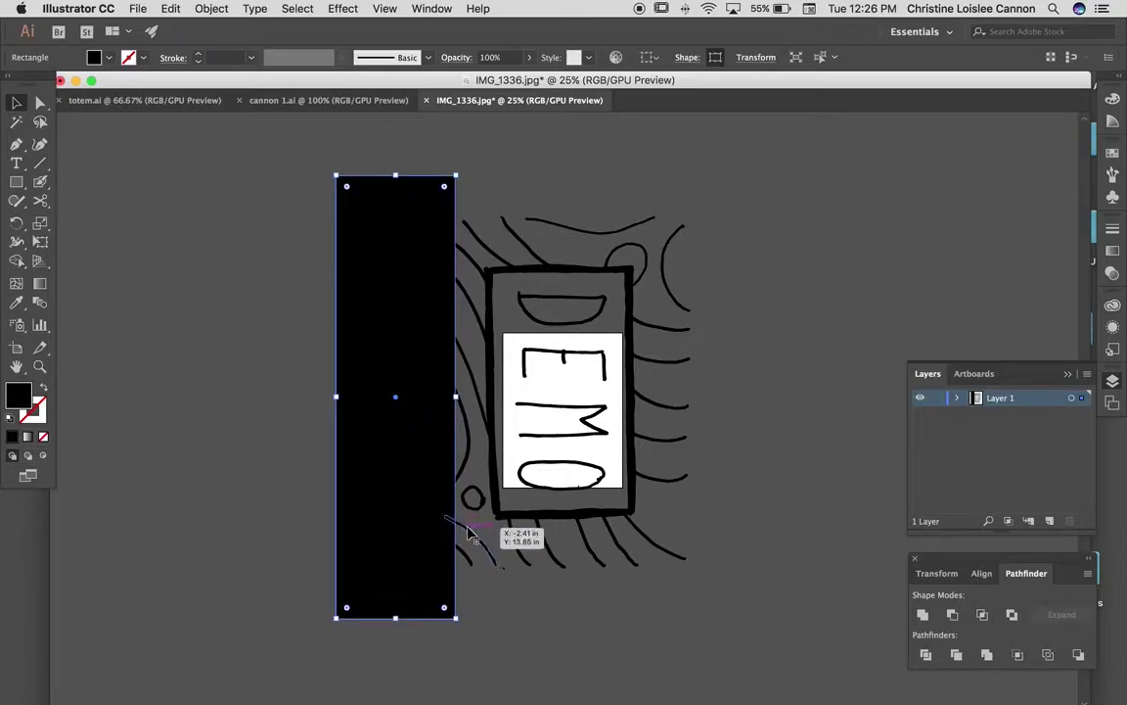
shift+click(467, 531)
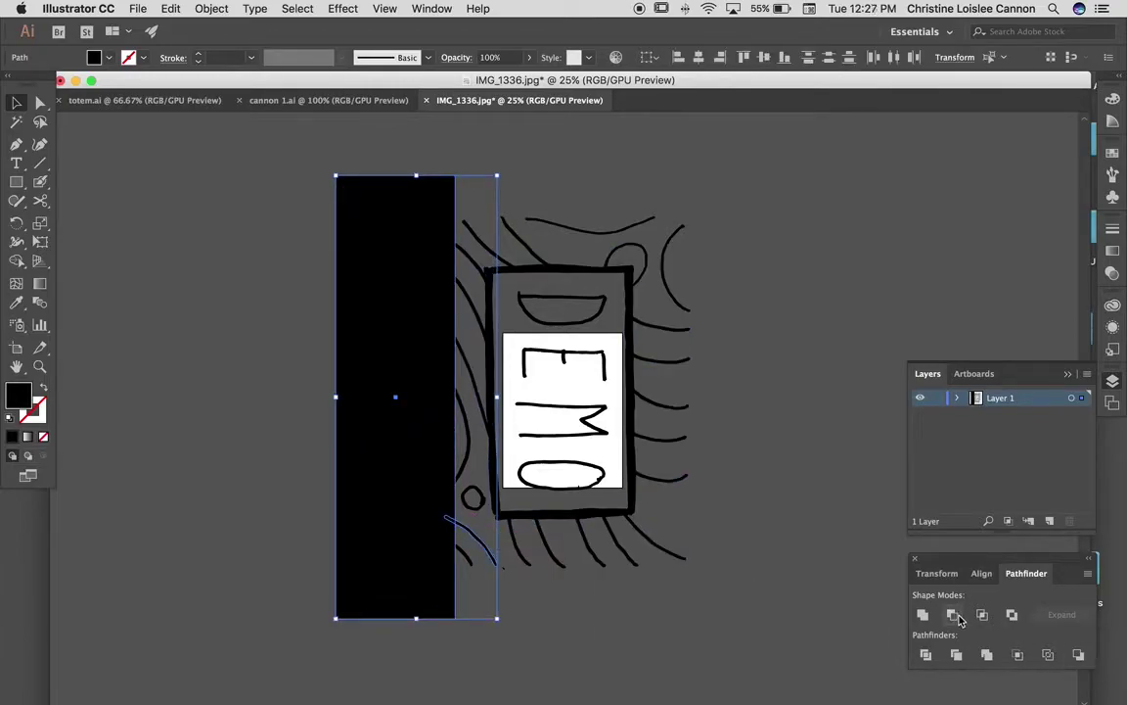
click(928, 612)
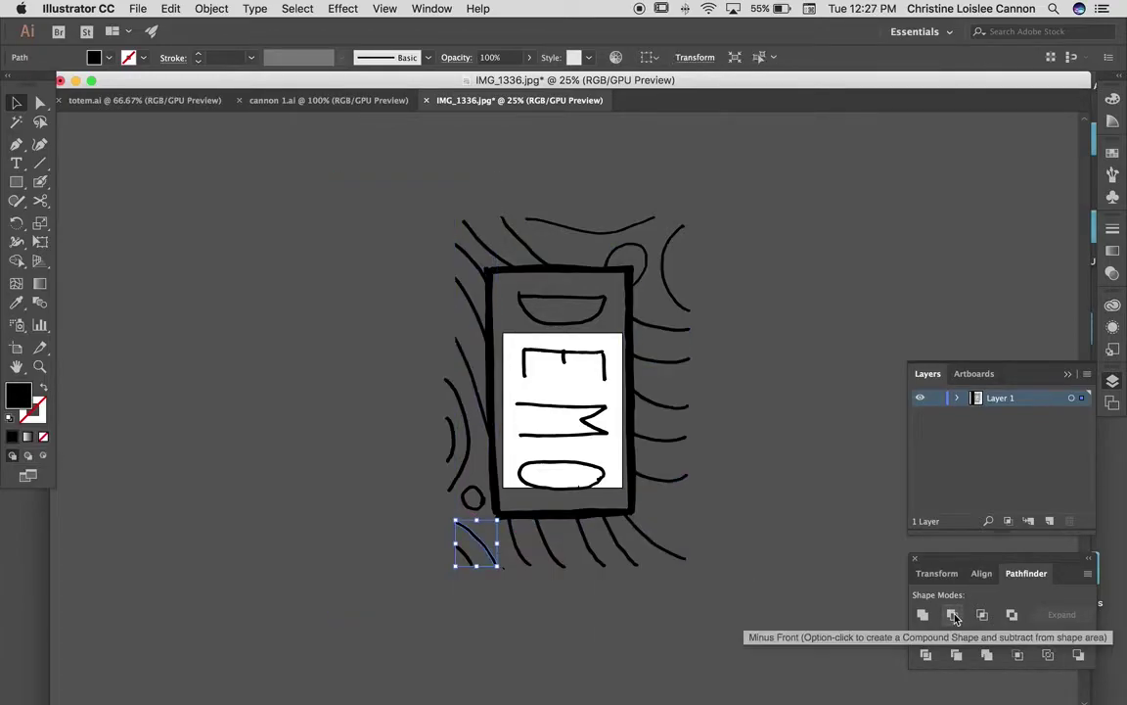
- Restore the black rectangle in place and subtract it from the tall arc on the artwork's left side with Minus Front
click(463, 474)
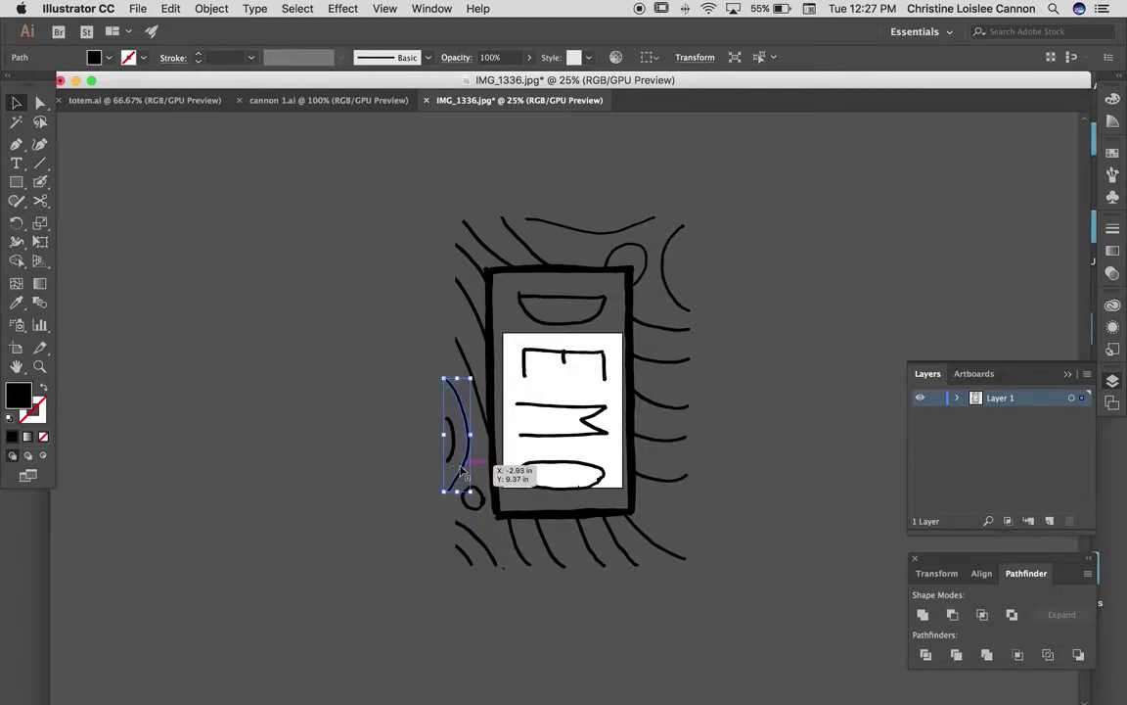
key(super)
key(super+z)
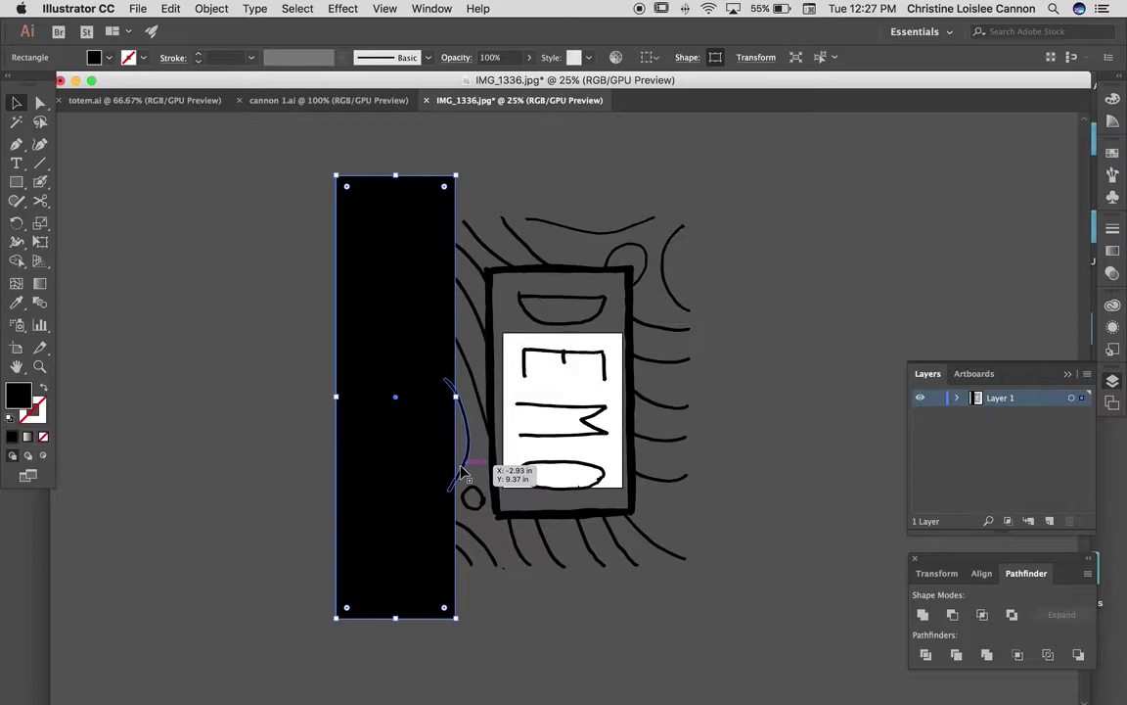
shift+click(468, 431)
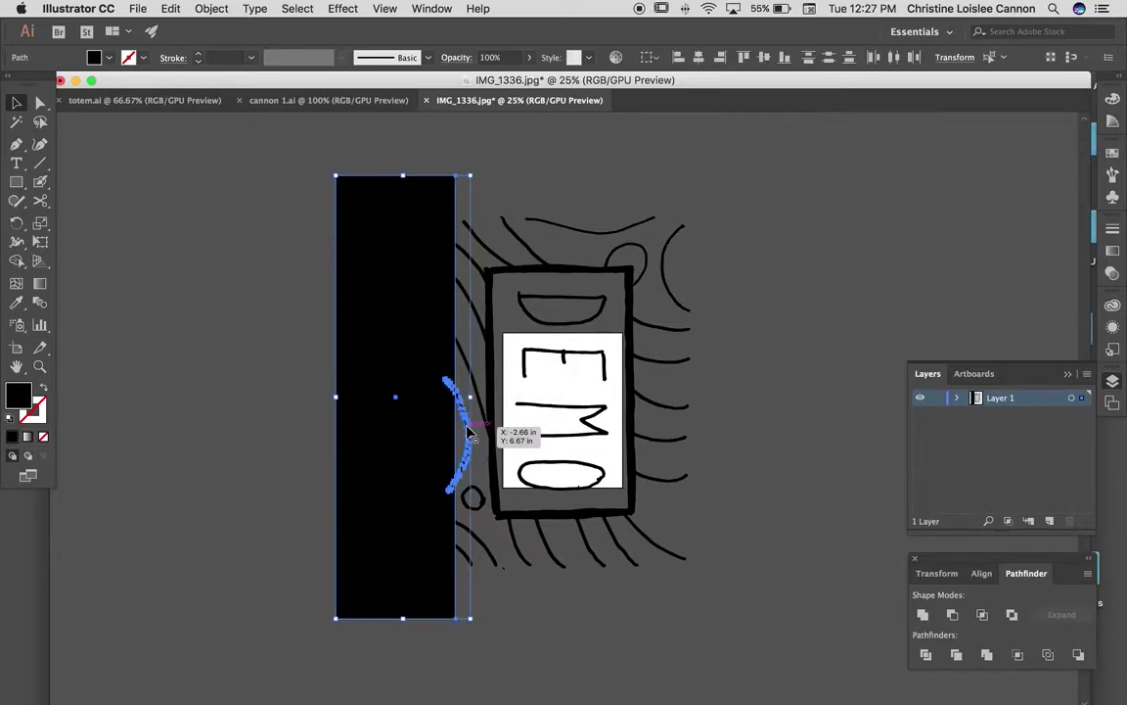
click(952, 613)
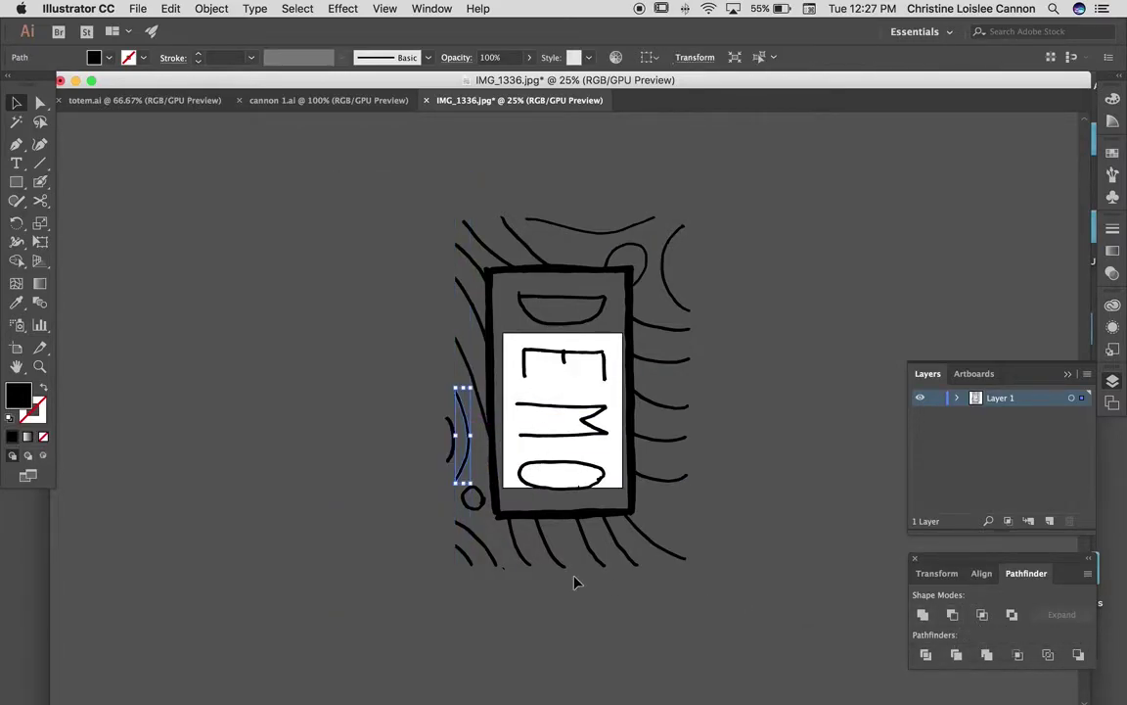
- Delete the small leftover arc that sticks out past the trimmed left edge of the artwork
click(427, 543)
click(455, 441)
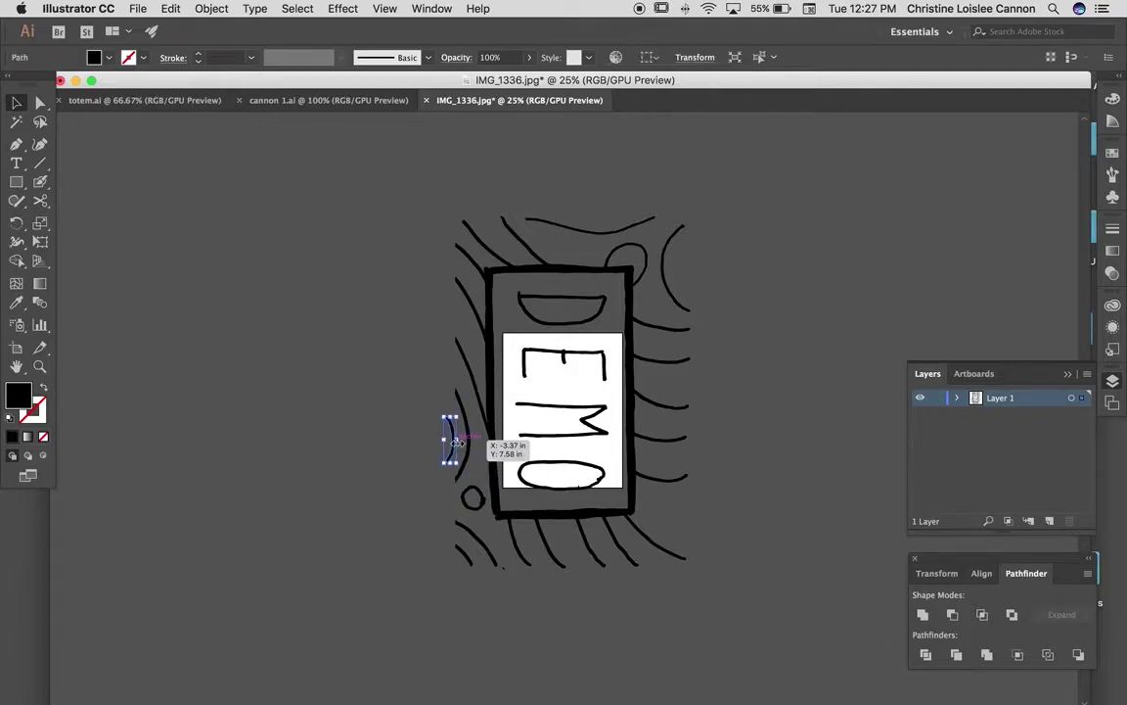
key(Delete)
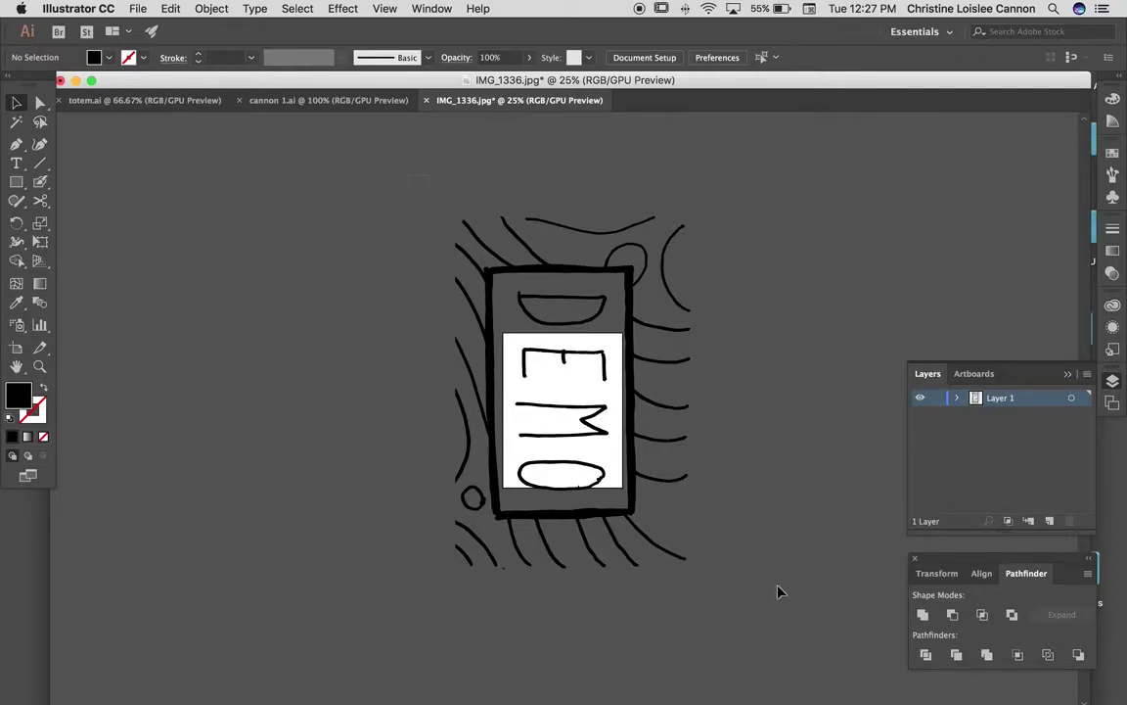
- Group all the trimmed DEMO artwork pieces into one object and clear the selection
drag(779, 591, 779, 591)
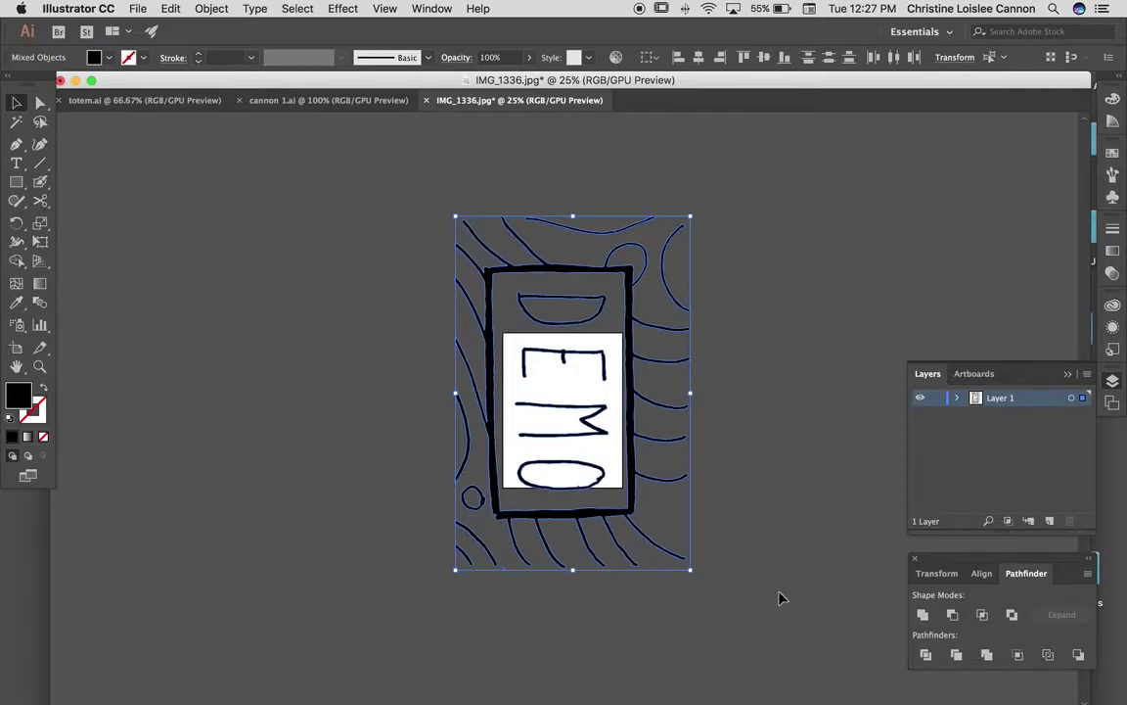
click(210, 10)
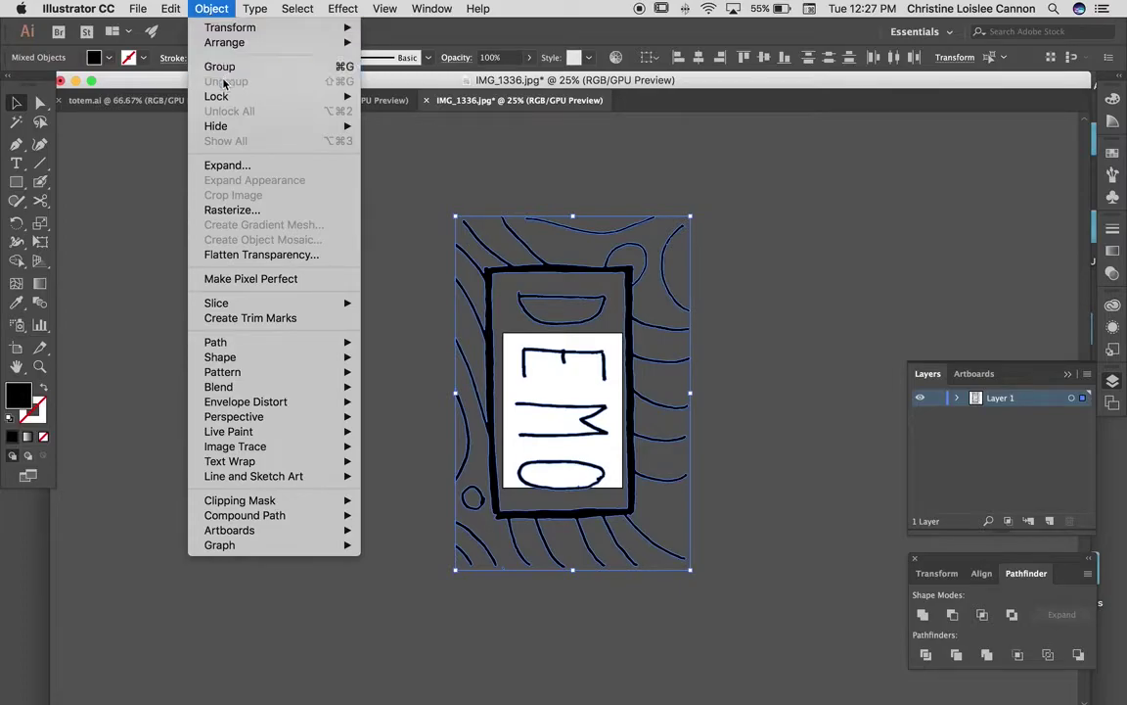
click(301, 67)
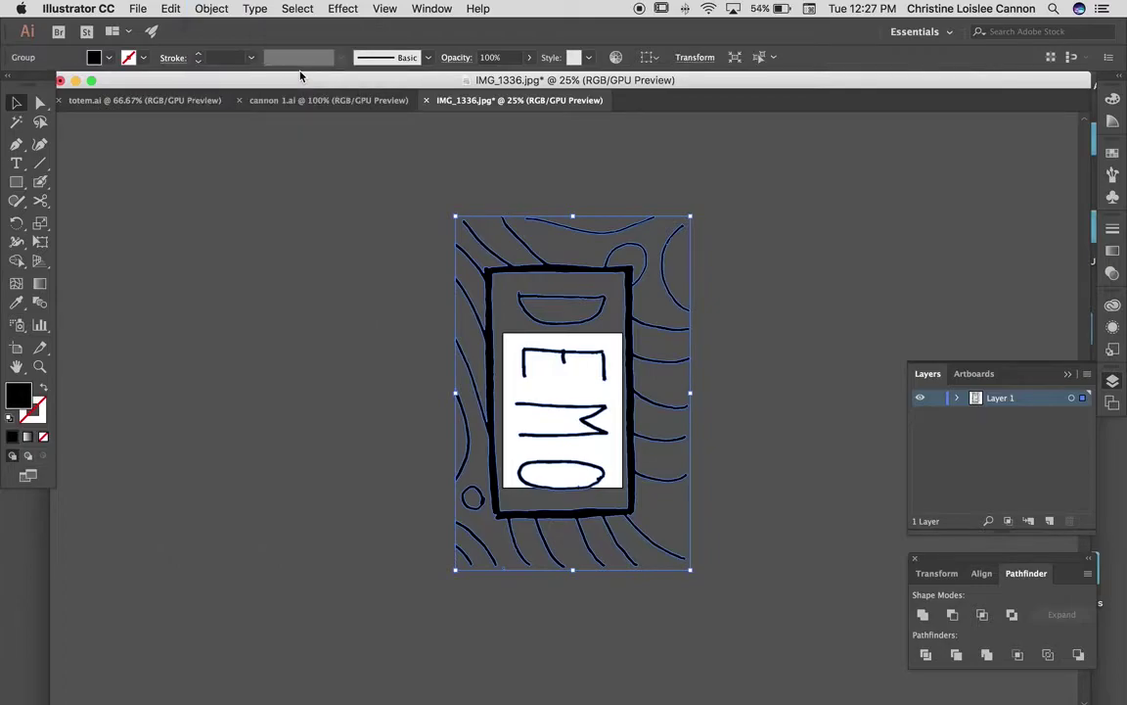
click(367, 237)
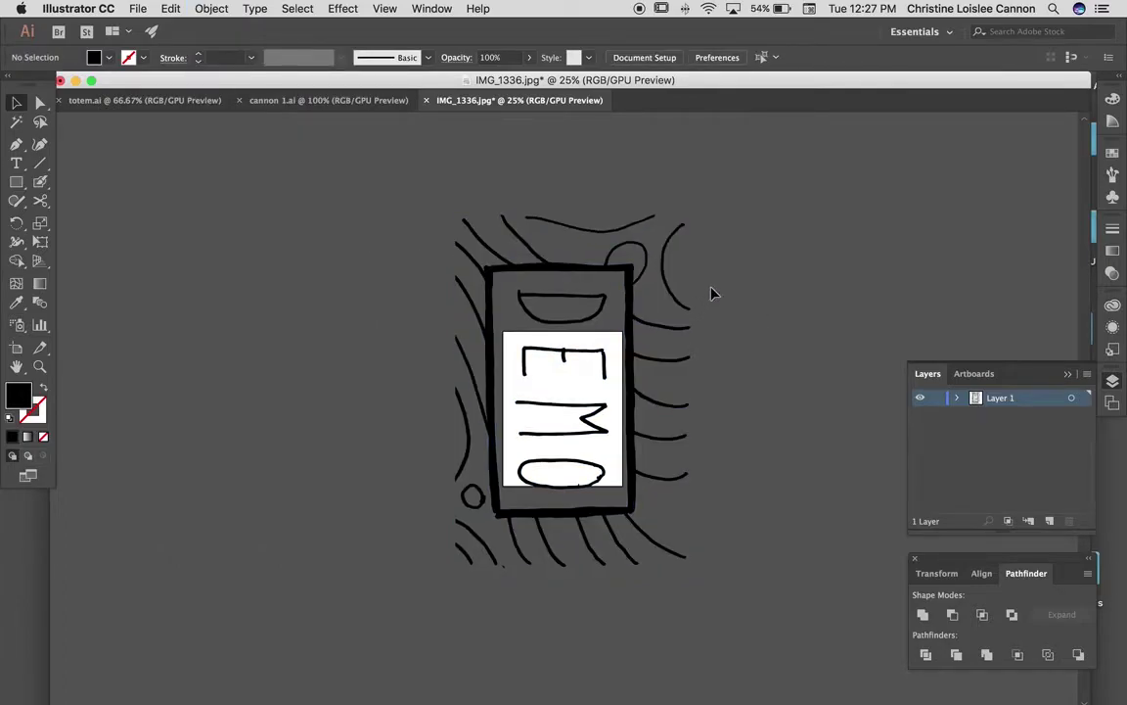
- Copy the grouped DEMO artwork and paste a duplicate of it
click(567, 269)
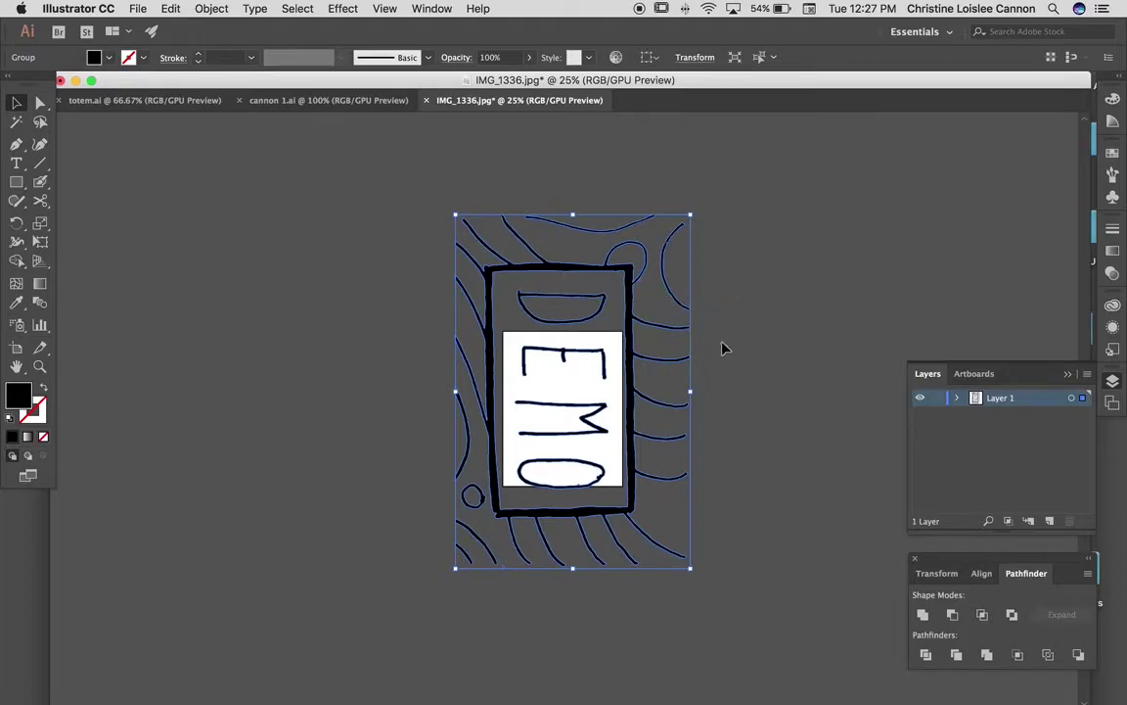
key(super)
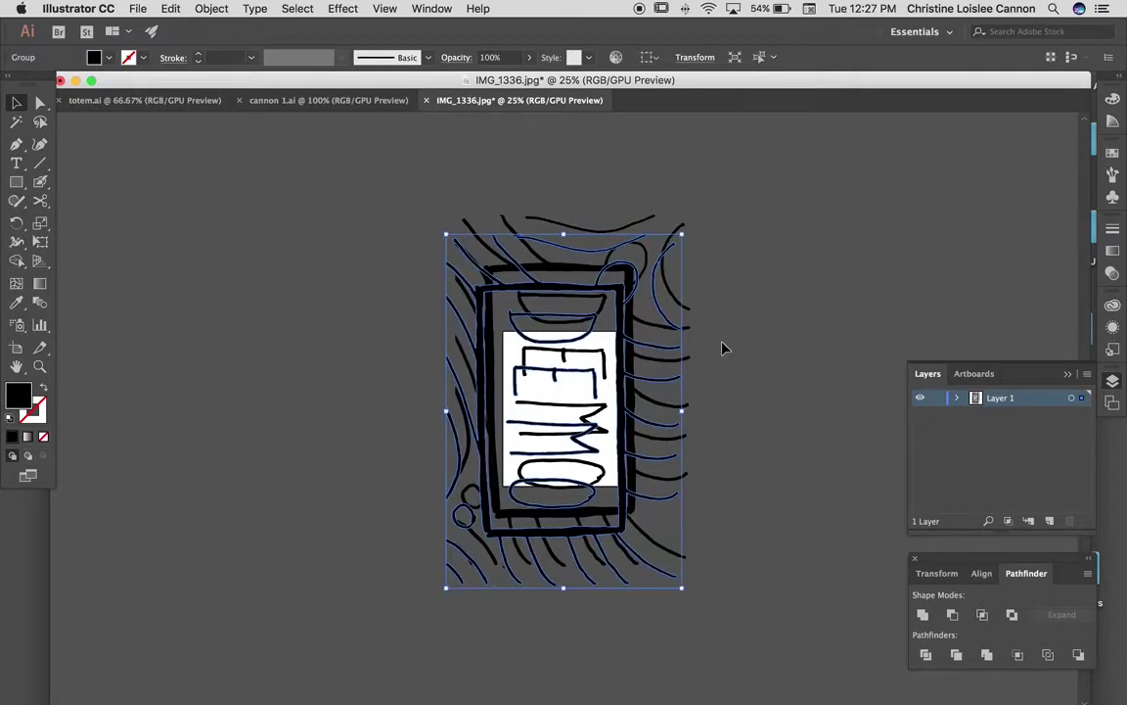
right_click(620, 337)
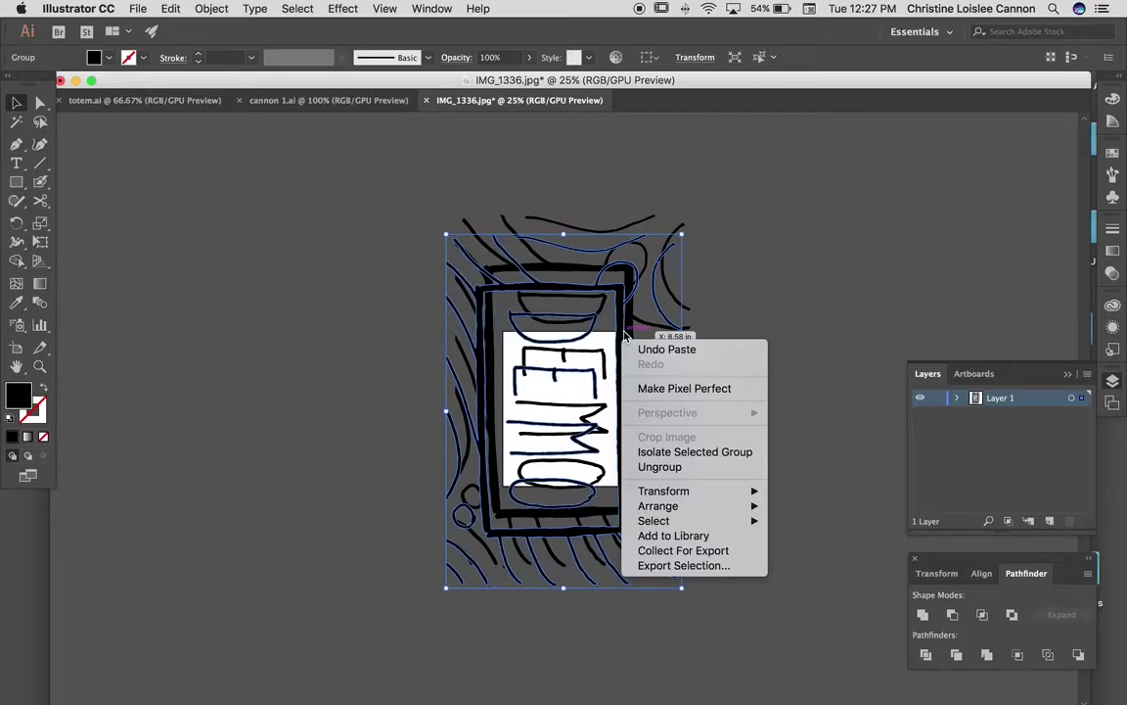
click(766, 334)
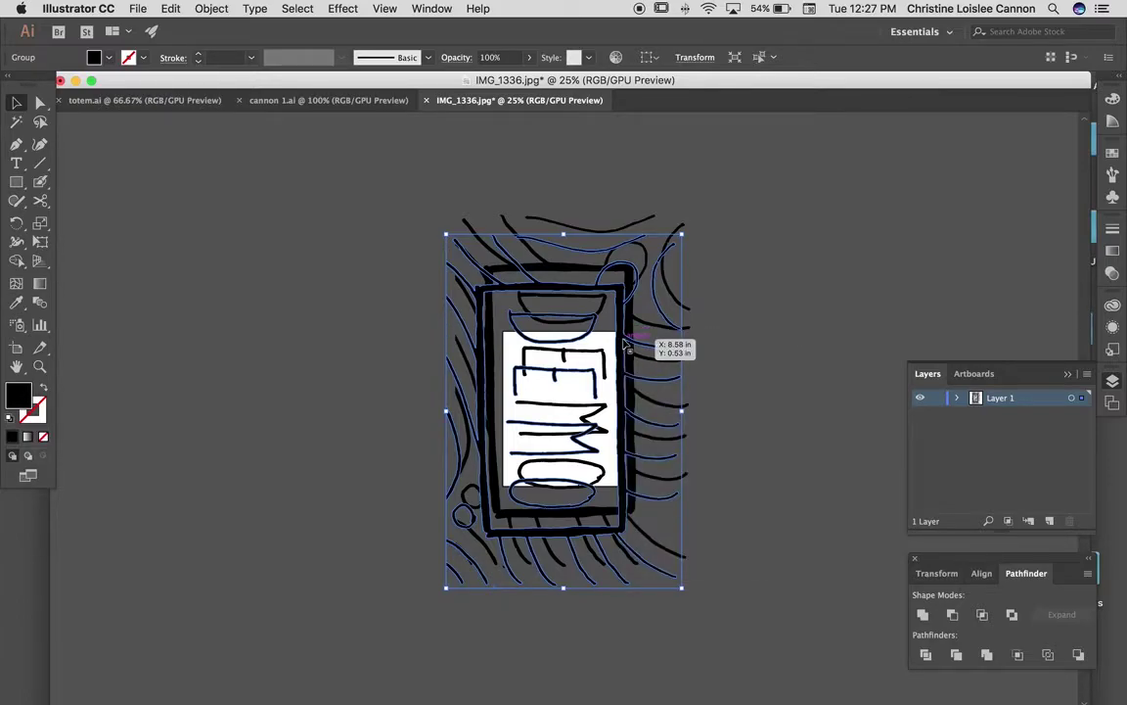
- Reflect the pasted duplicate across the vertical axis
right_click(622, 342)
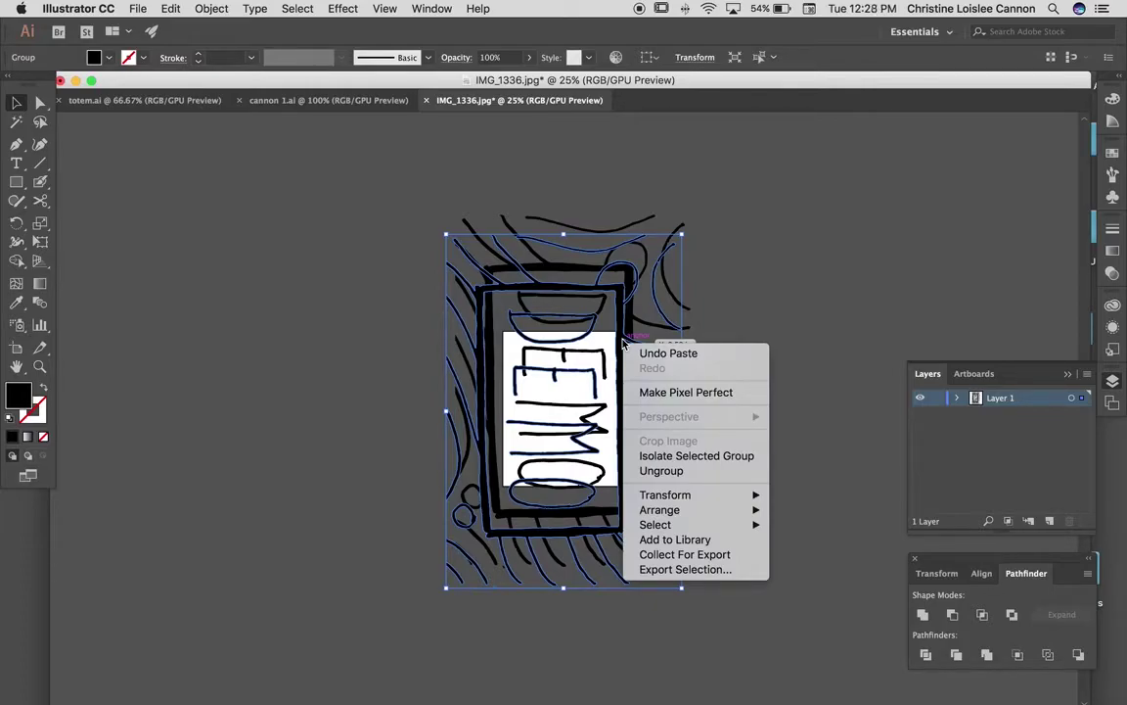
mouse_move(701, 504)
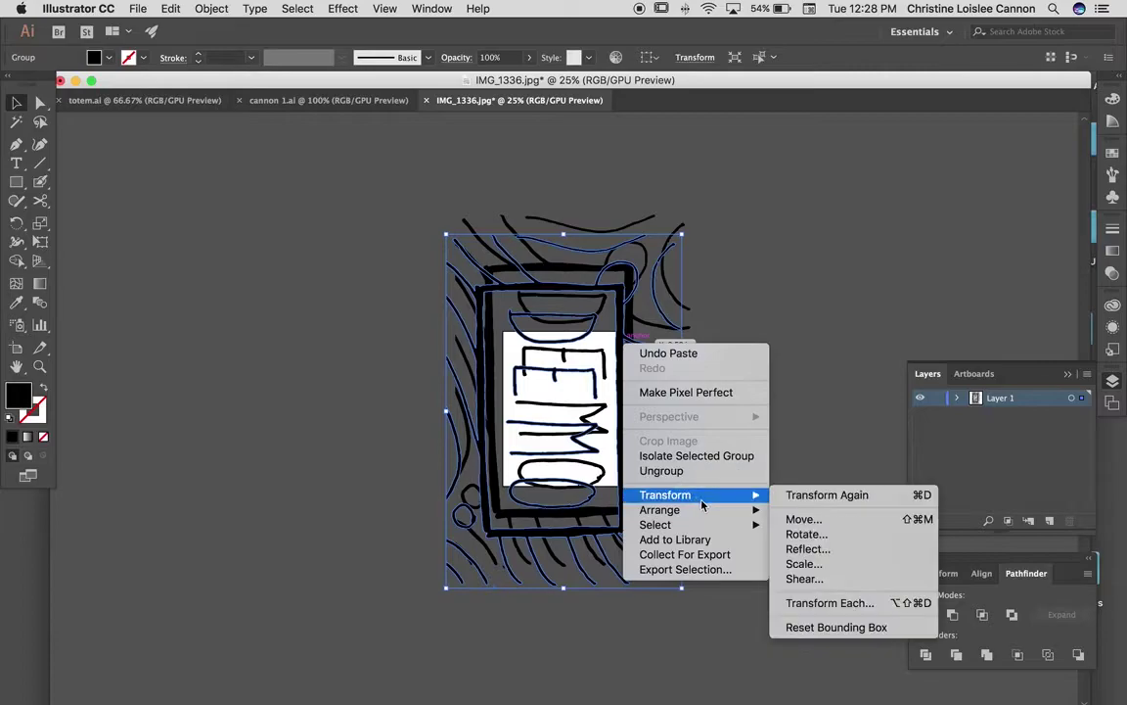
click(805, 549)
click(26, 173)
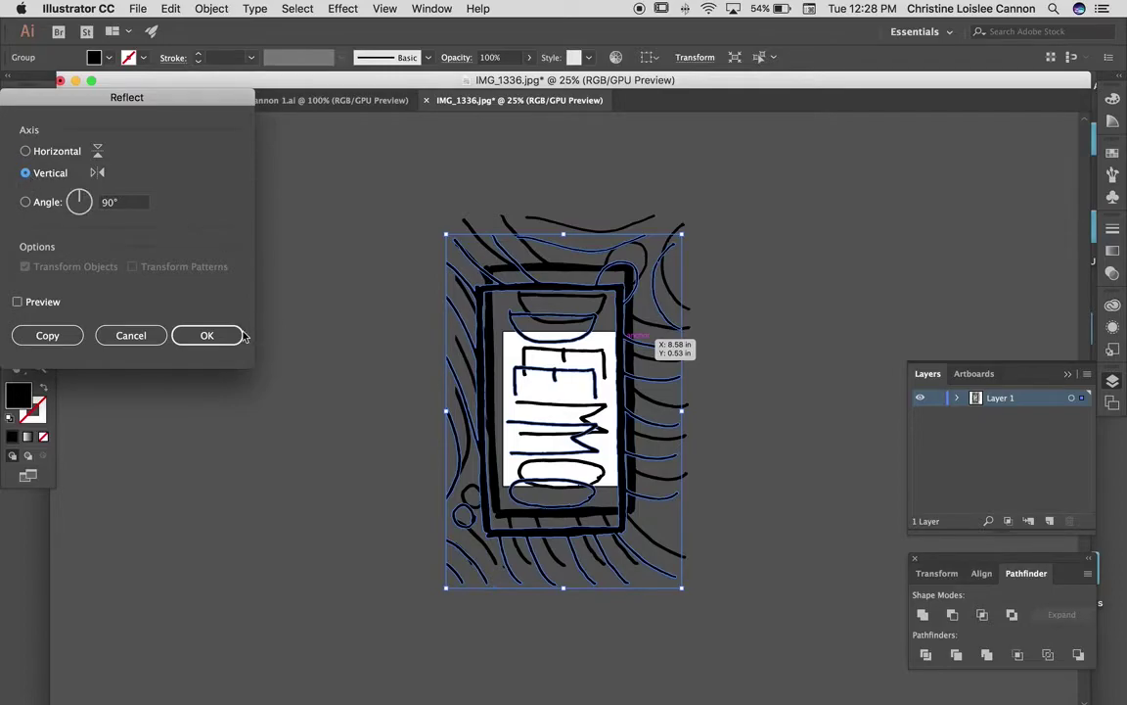
click(231, 335)
- Place the mirrored copy against the original's left edge so their trimmed edges meet, and clear the selection
drag(598, 297, 372, 272)
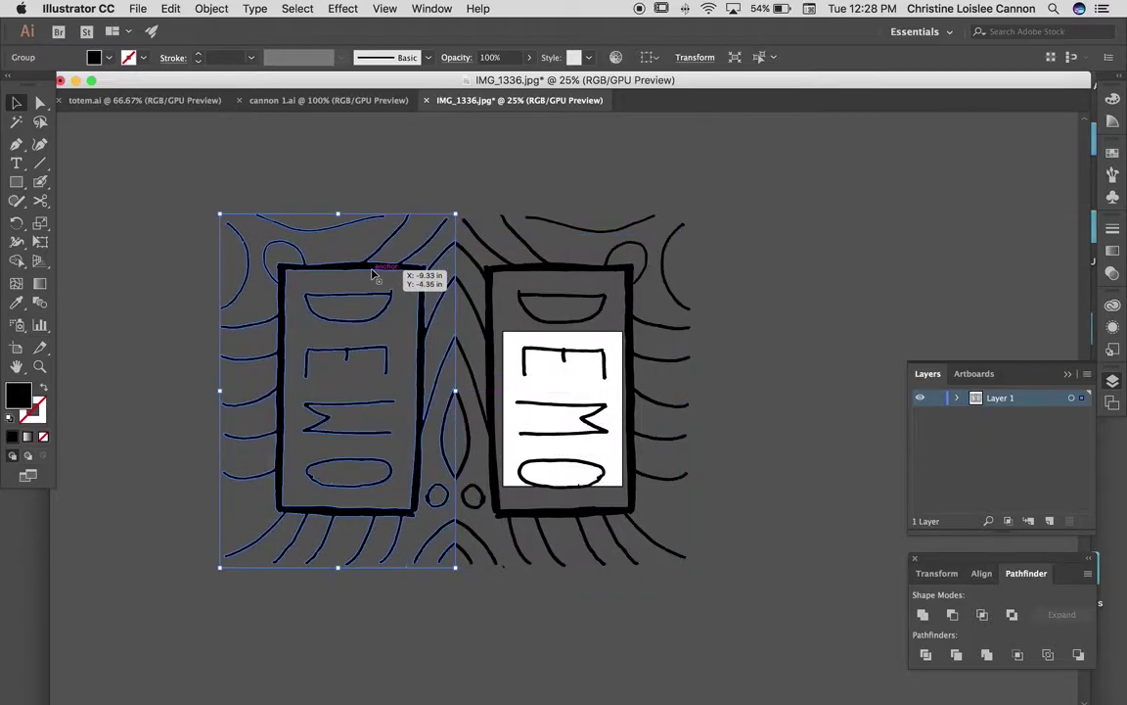
click(761, 327)
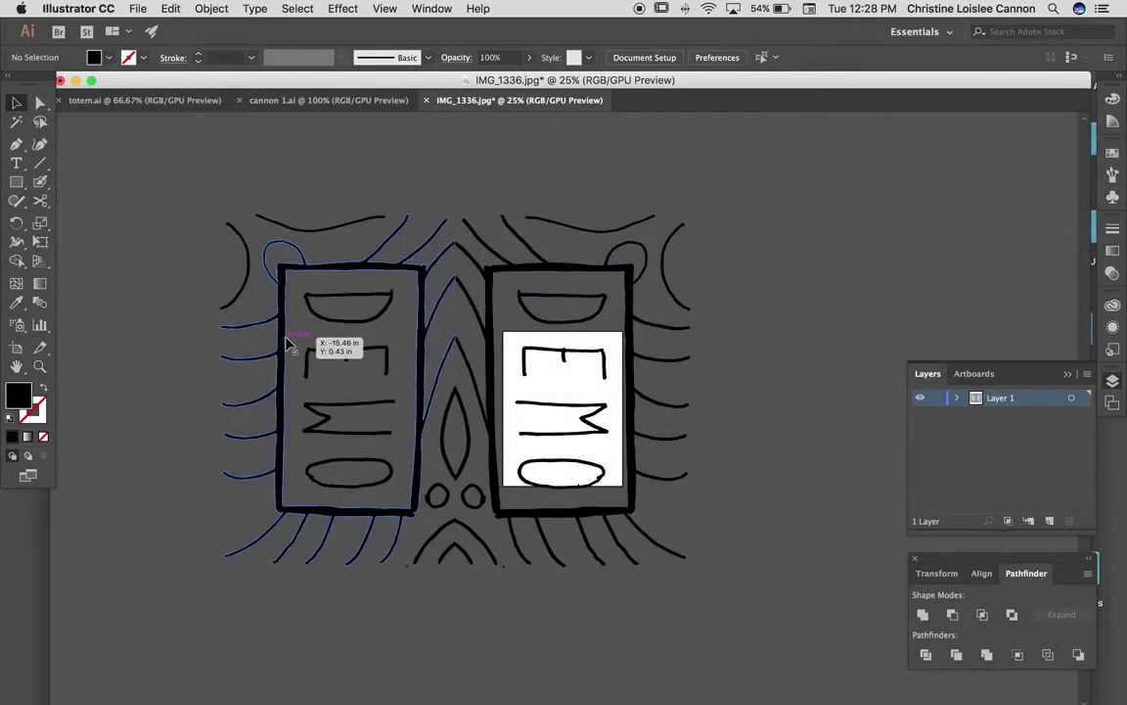
click(318, 341)
drag(420, 342, 421, 349)
click(750, 378)
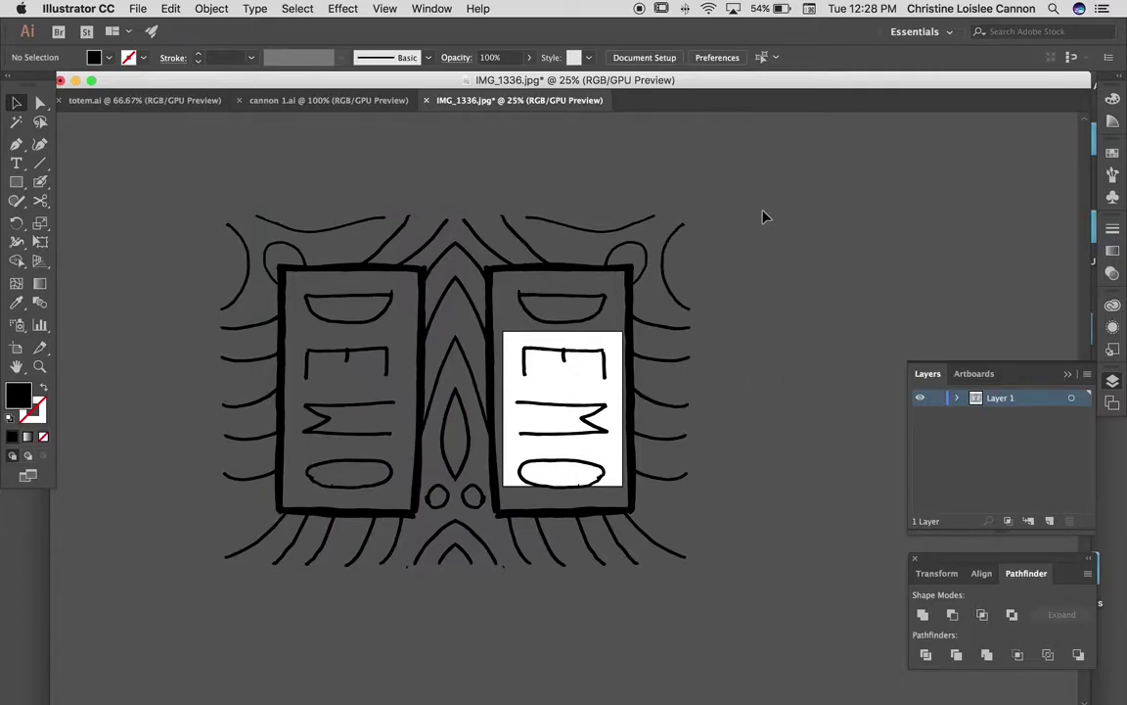
- Group the original DEMO artwork and its mirrored copy into one object
drag(805, 194, 177, 292)
click(176, 153)
click(343, 275)
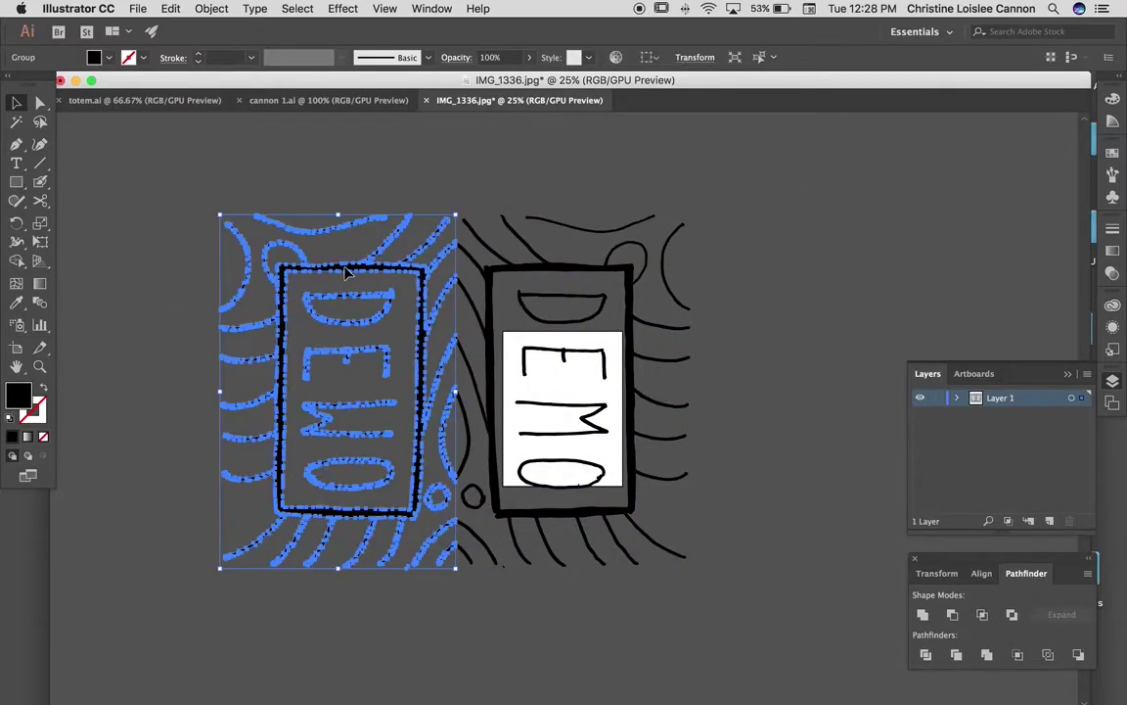
shift+click(593, 275)
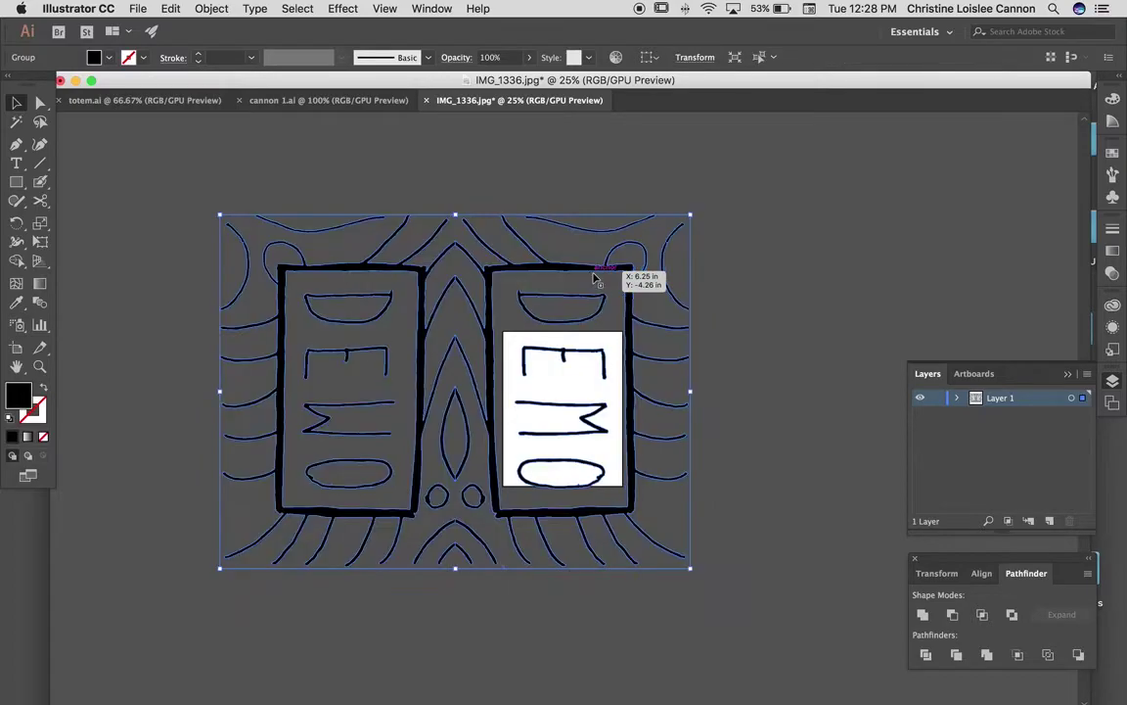
click(206, 8)
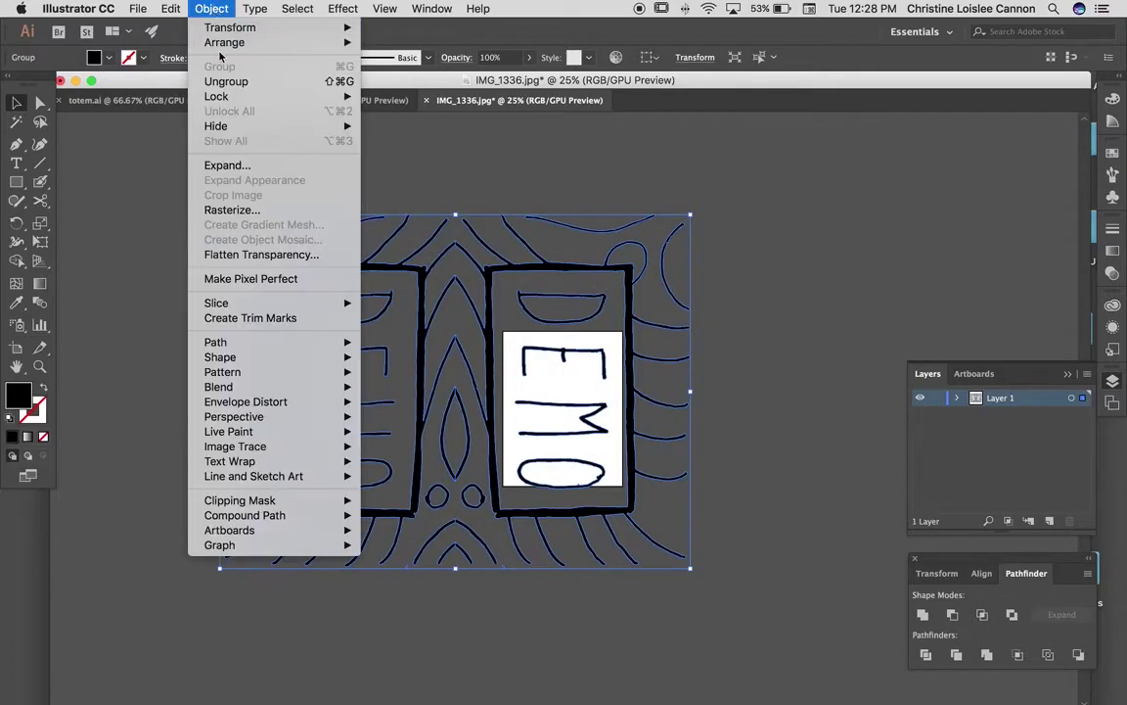
click(640, 177)
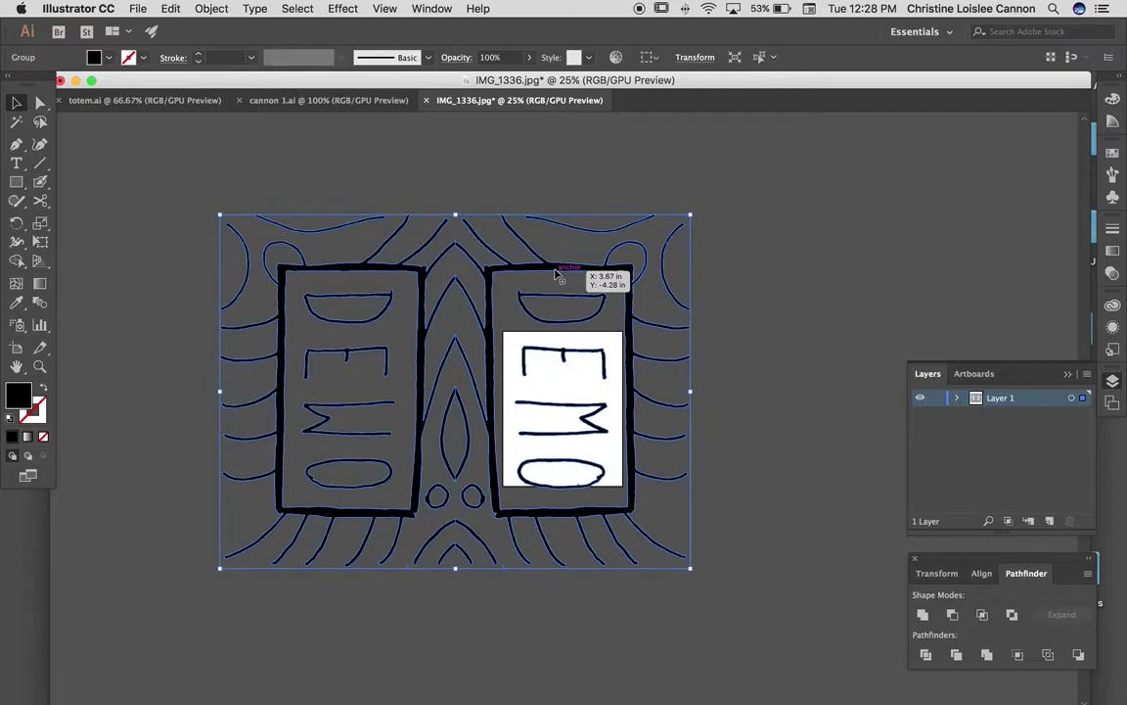
right_click(556, 274)
click(556, 274)
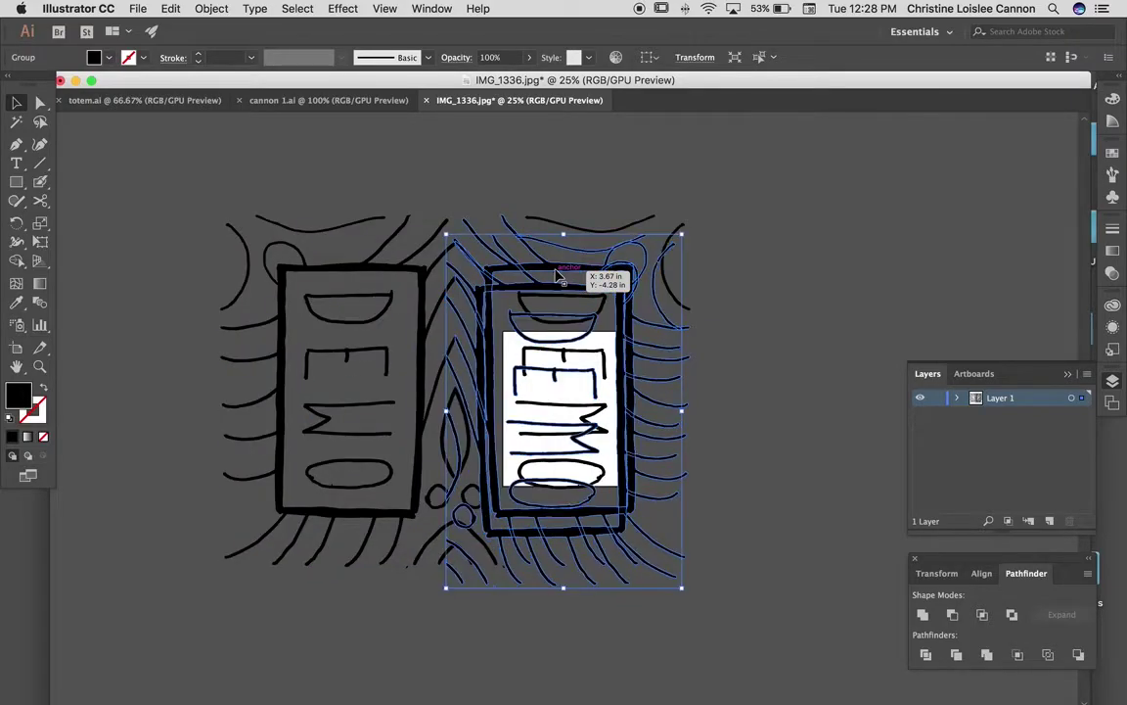
key(Delete)
- Copy the grouped pair of mirrored DEMO halves and paste a duplicate of it
scroll(556, 275, up, 2)
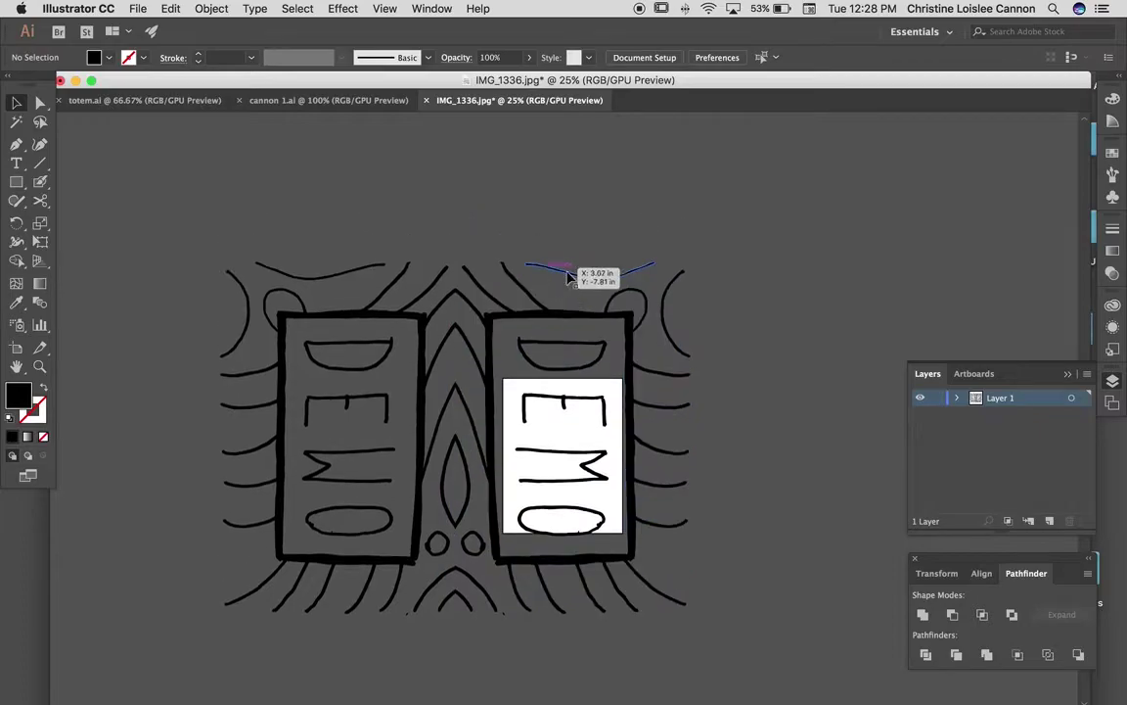
click(224, 438)
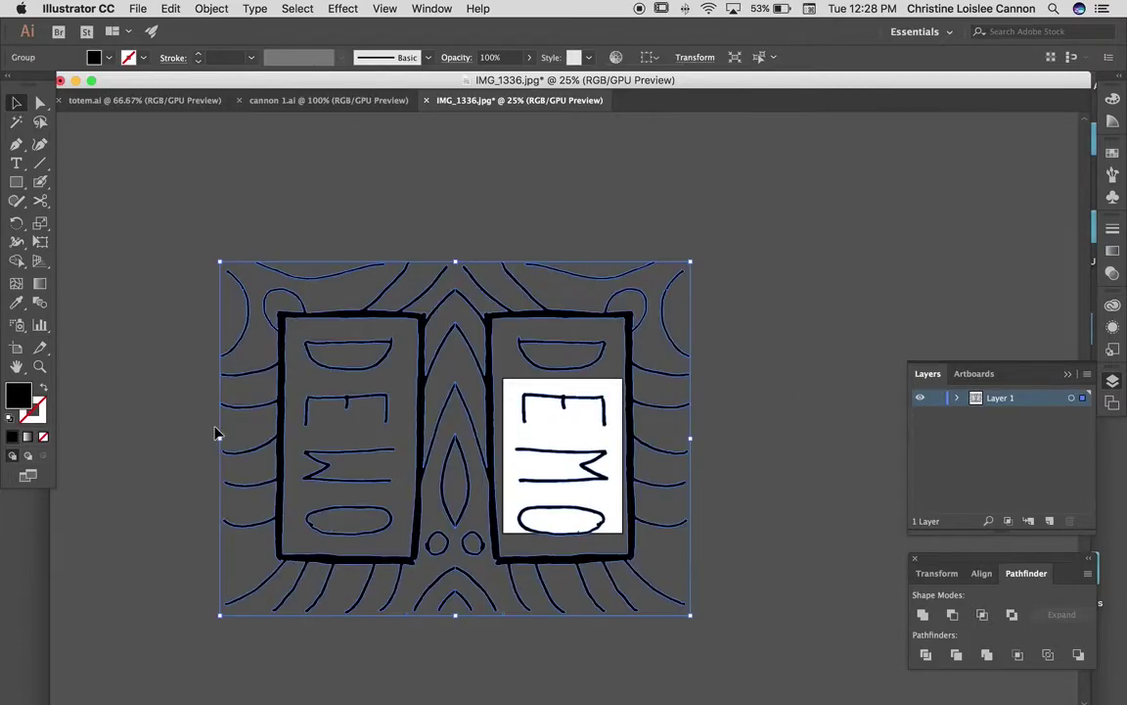
drag(370, 353, 508, 321)
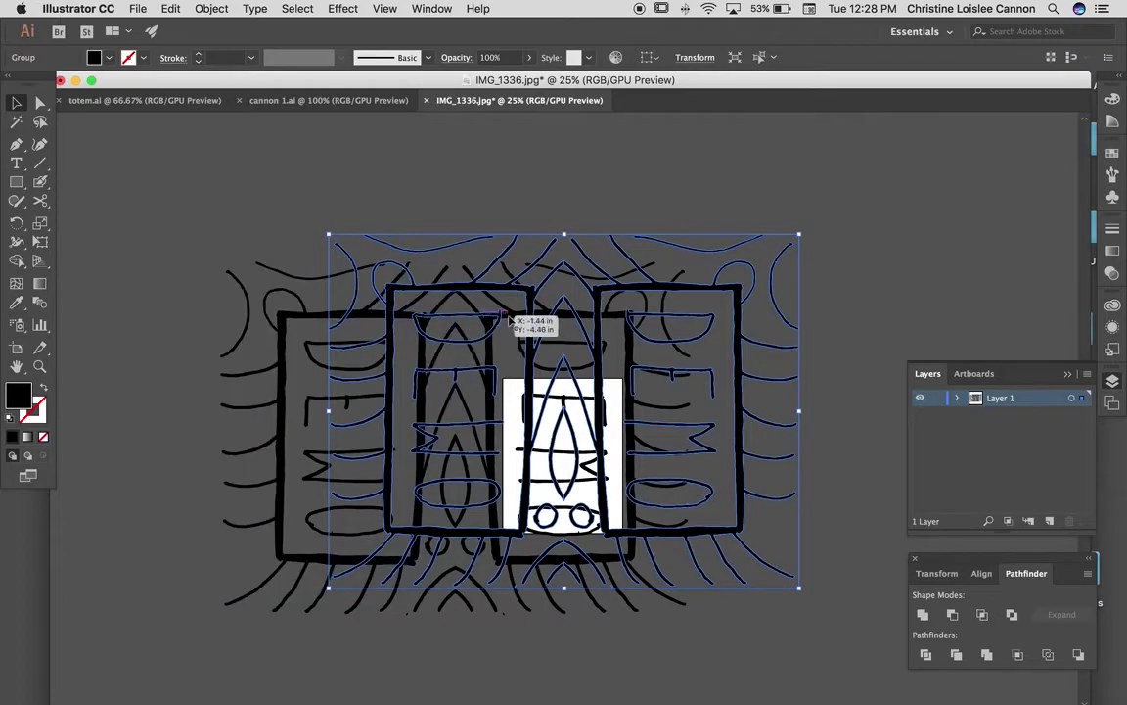
- Reflect the pasted duplicate of the pair across the horizontal axis
right_click(719, 292)
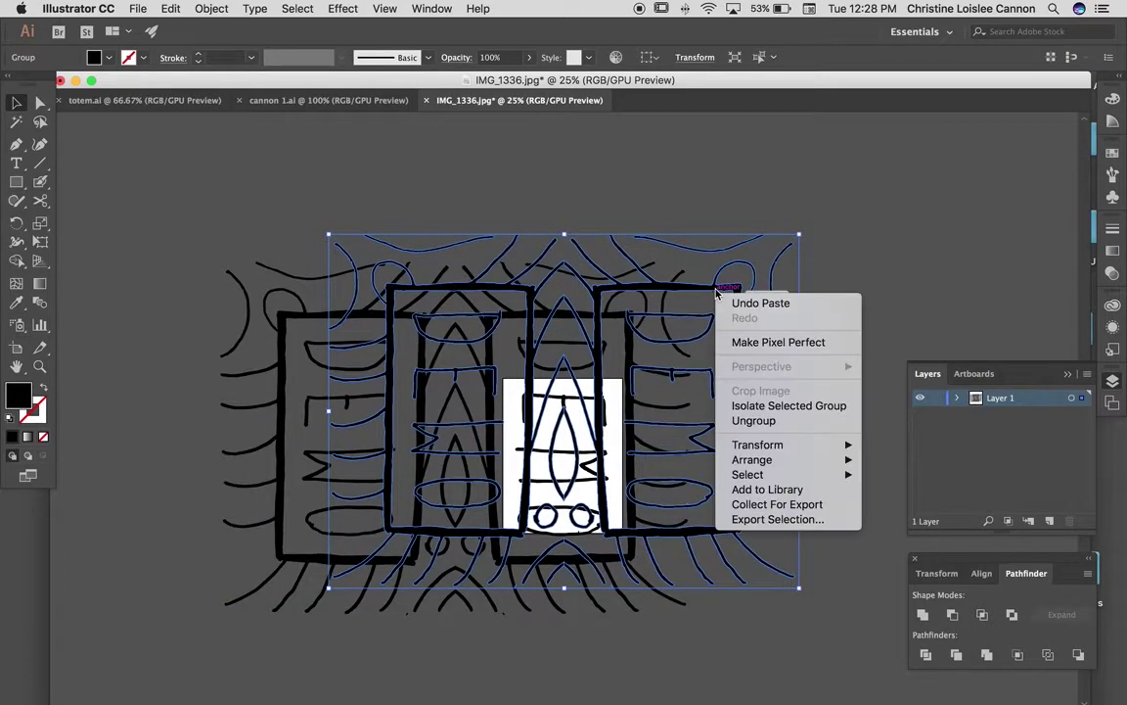
mouse_move(800, 449)
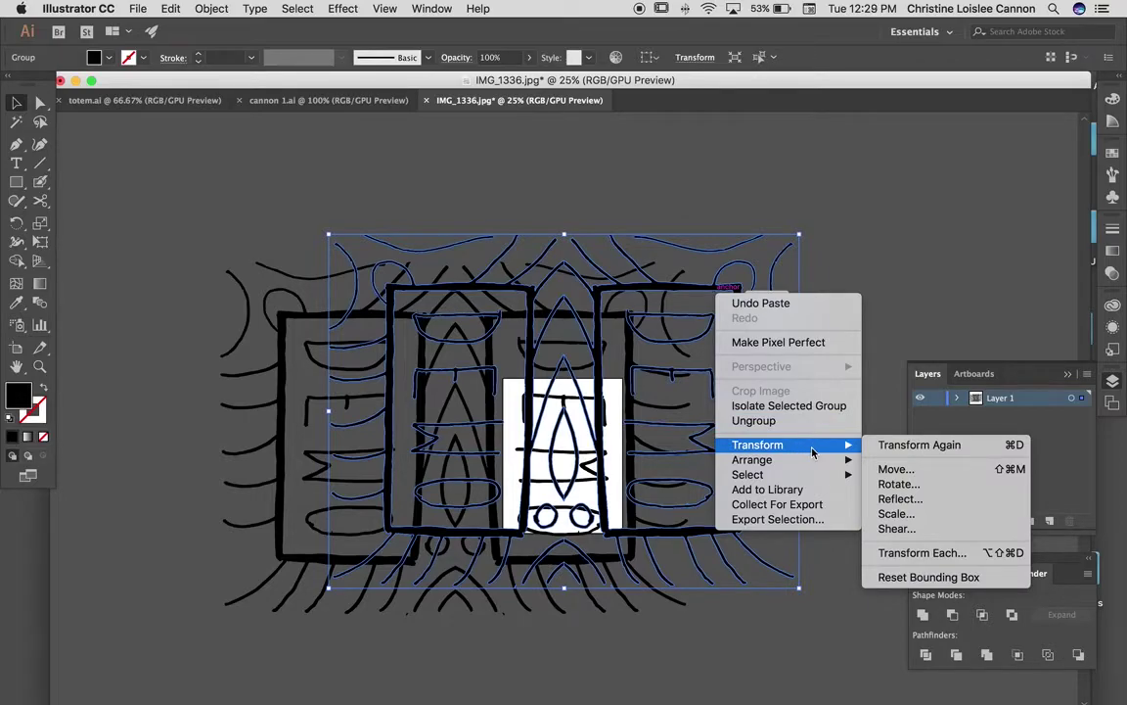
click(911, 500)
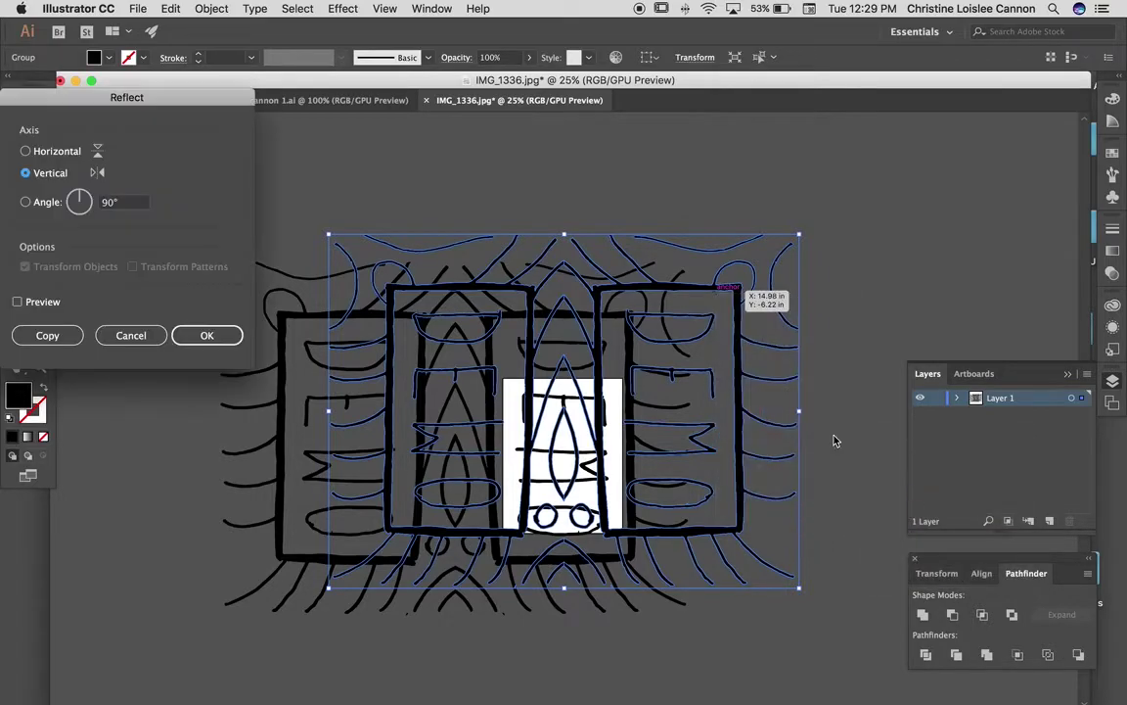
click(25, 150)
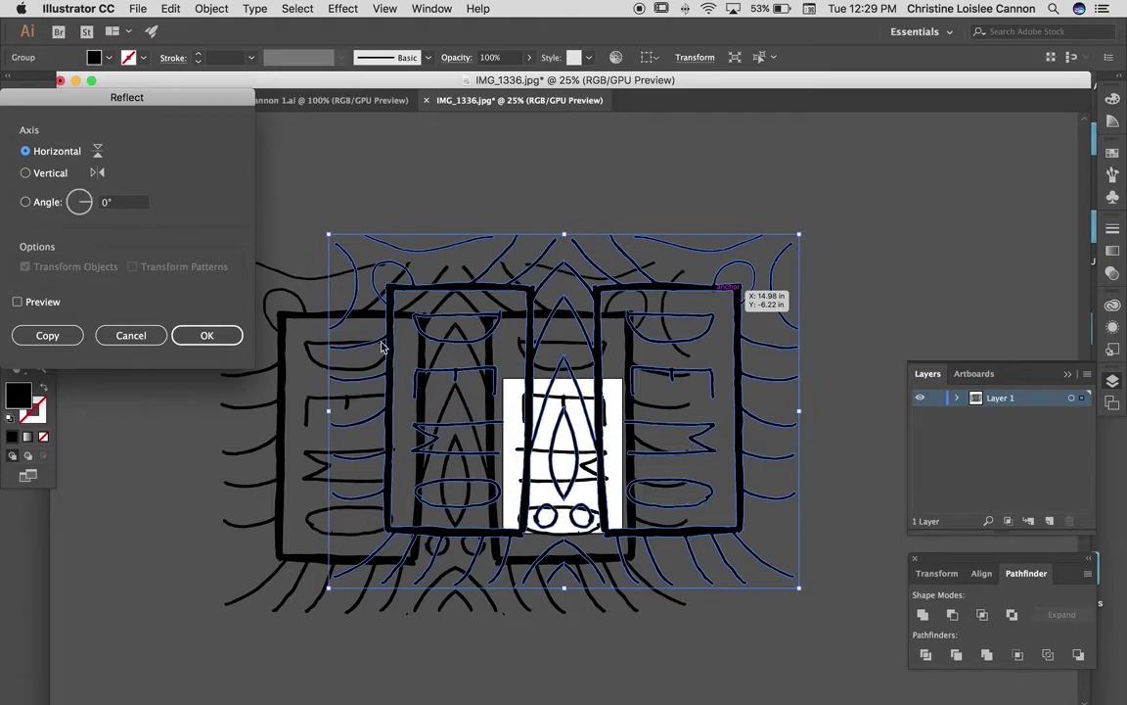
click(206, 335)
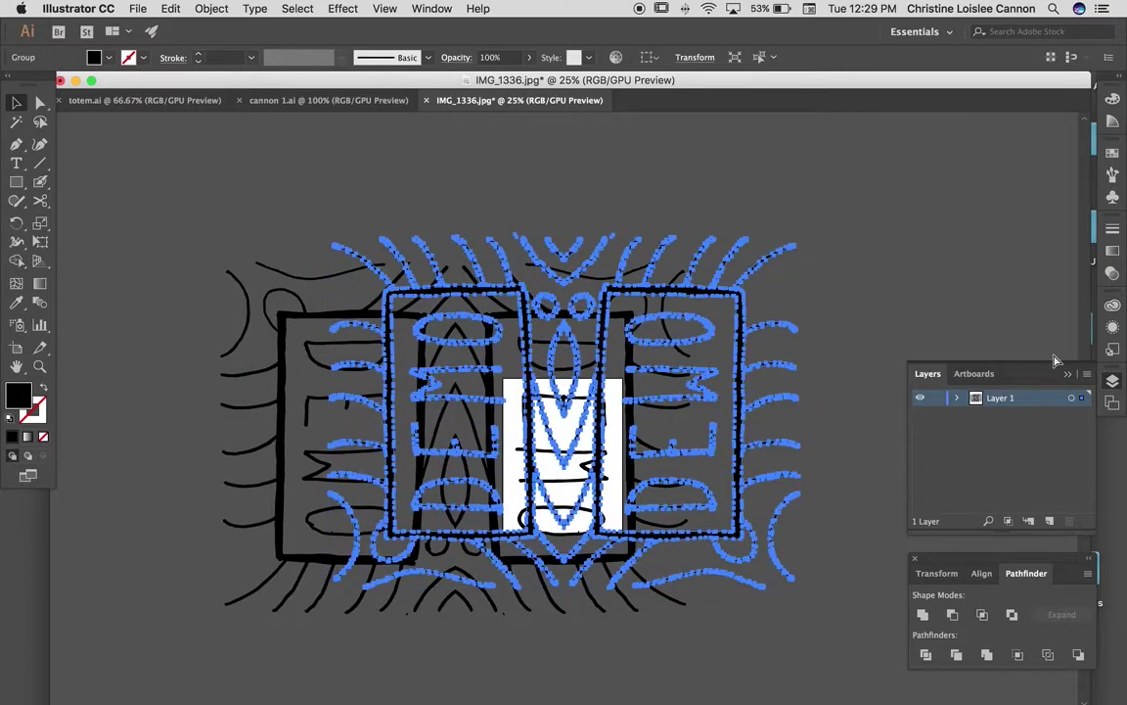
- Place the flipped pair directly below the original pair so their trimmed edges meet, and clear the selection
key(super+minus)
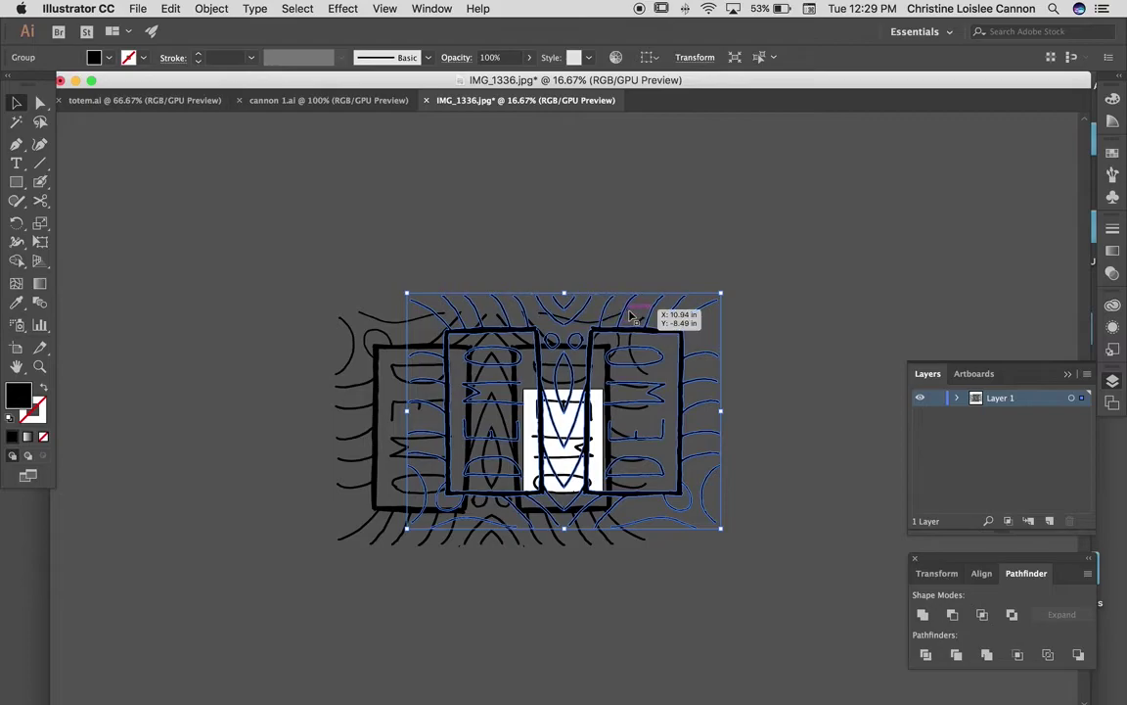
scroll(631, 316, down, 4)
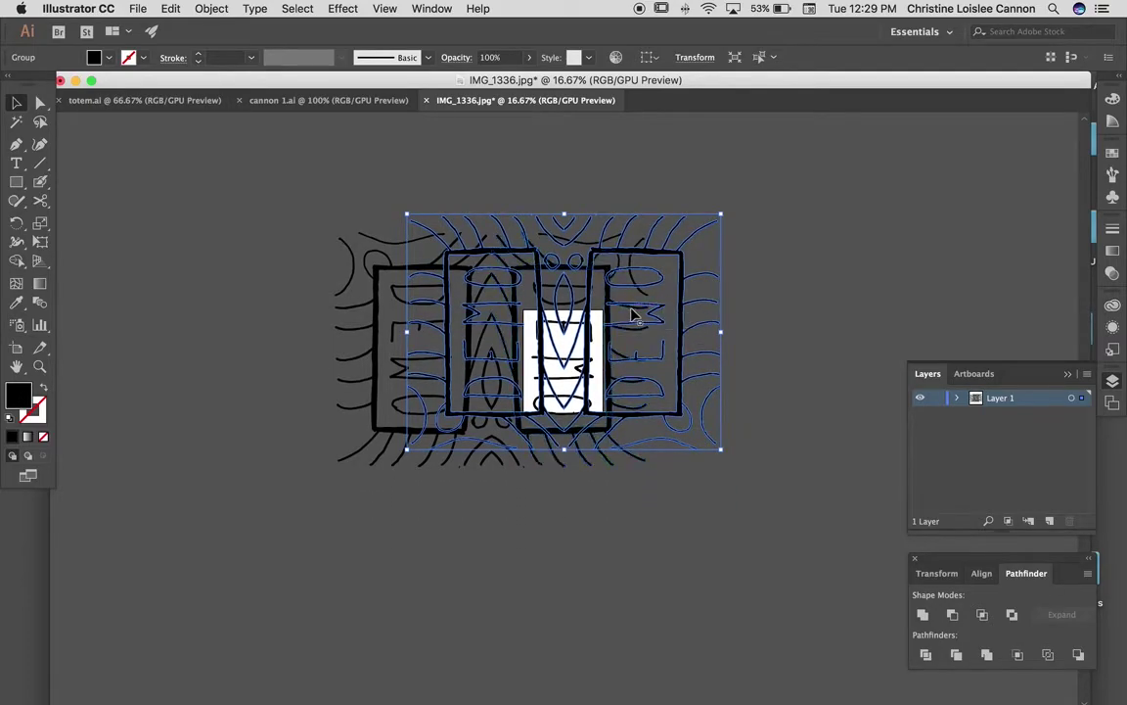
drag(631, 258, 571, 501)
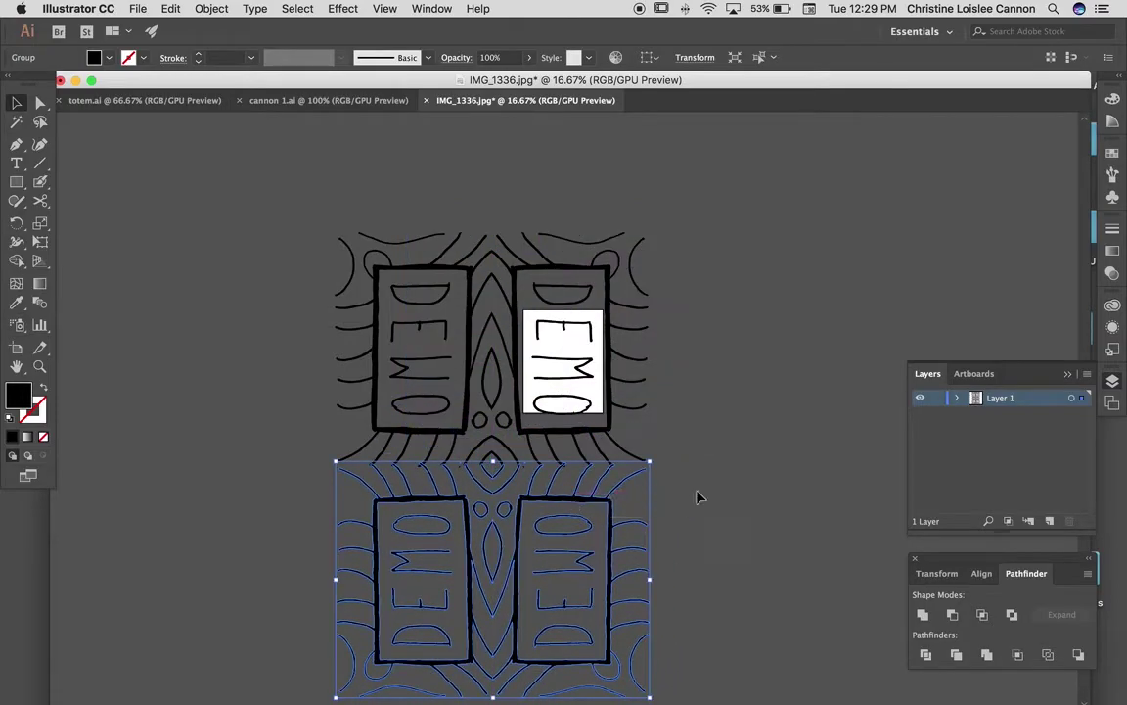
scroll(740, 493, down, 2)
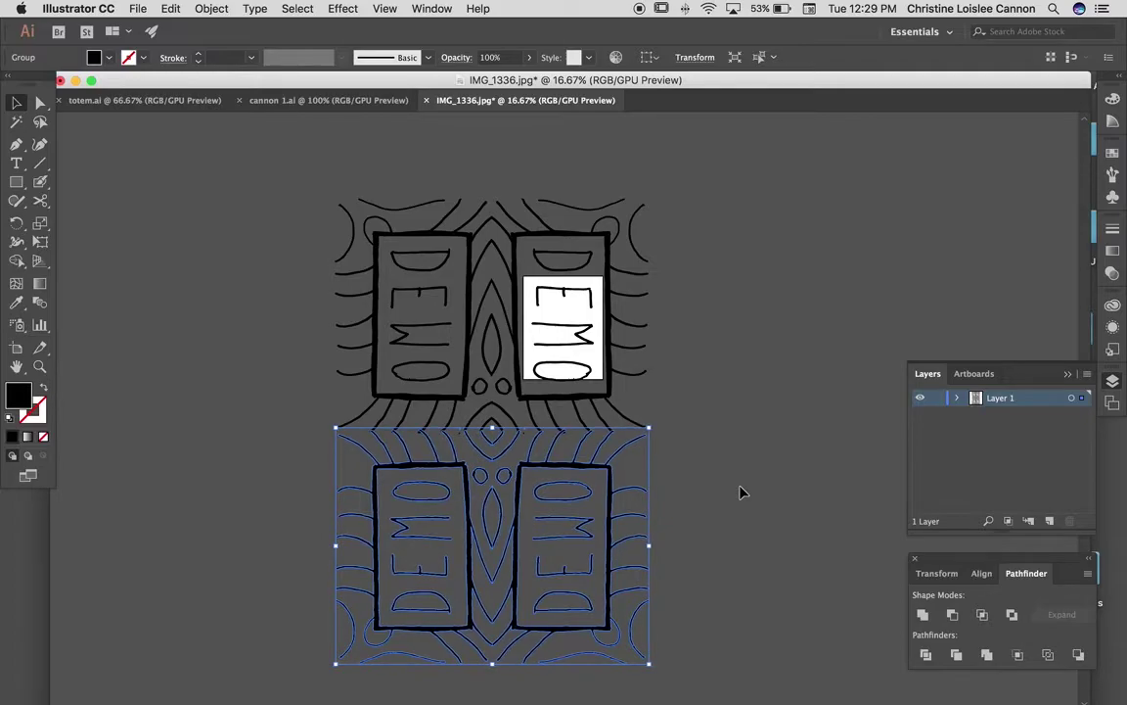
click(739, 493)
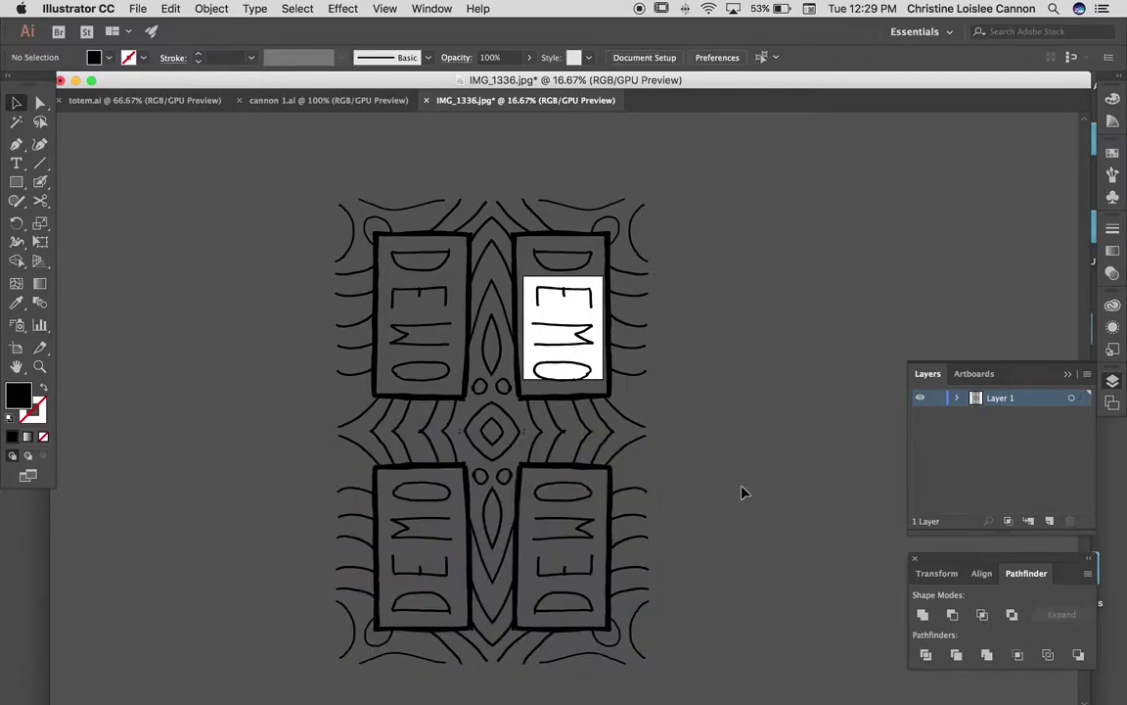
- Group the upper and lower DEMO pairs into one four-part object
scroll(739, 491, down, 2)
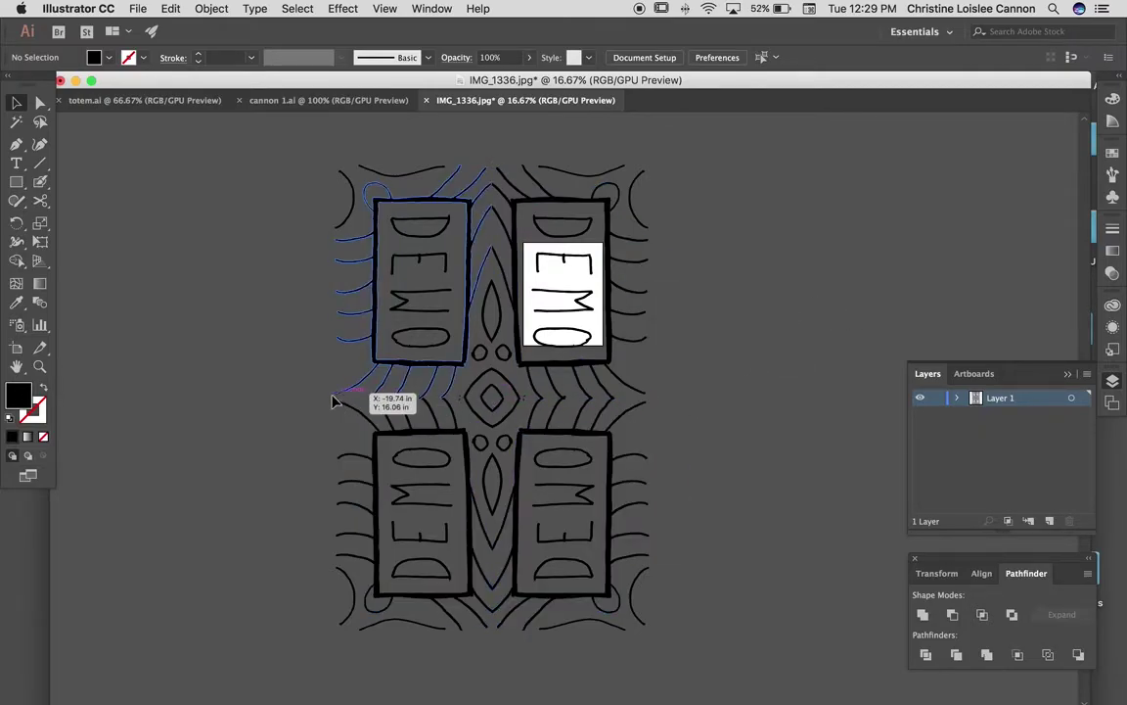
scroll(734, 401, down, 2)
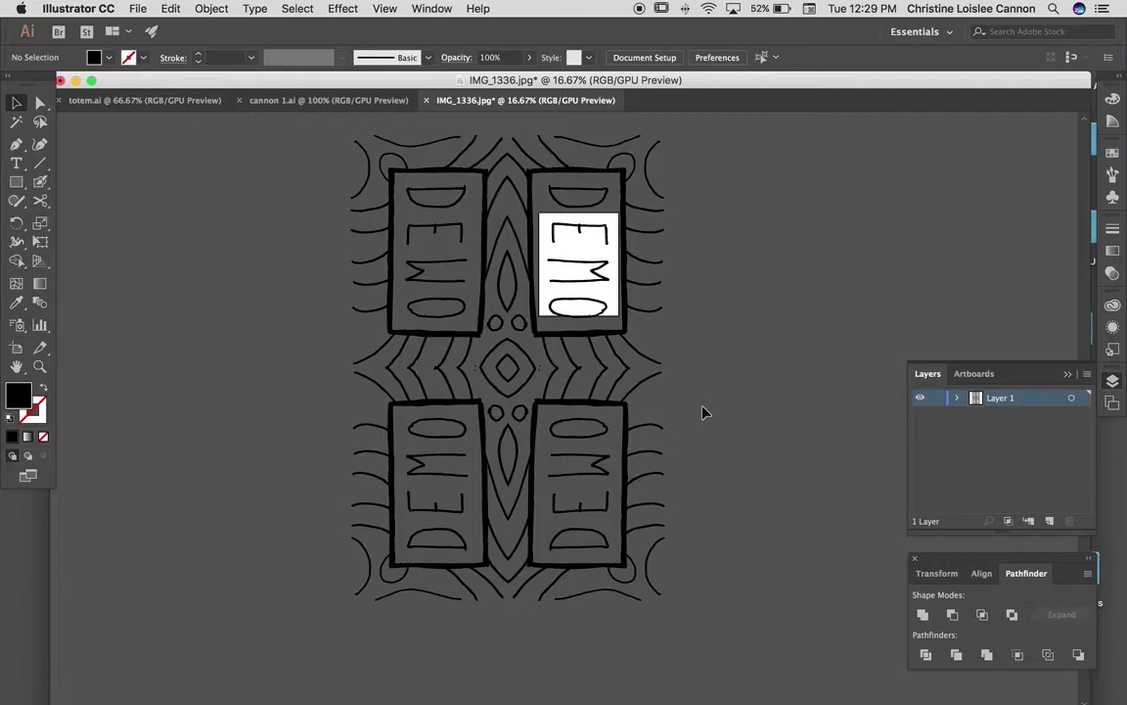
click(590, 345)
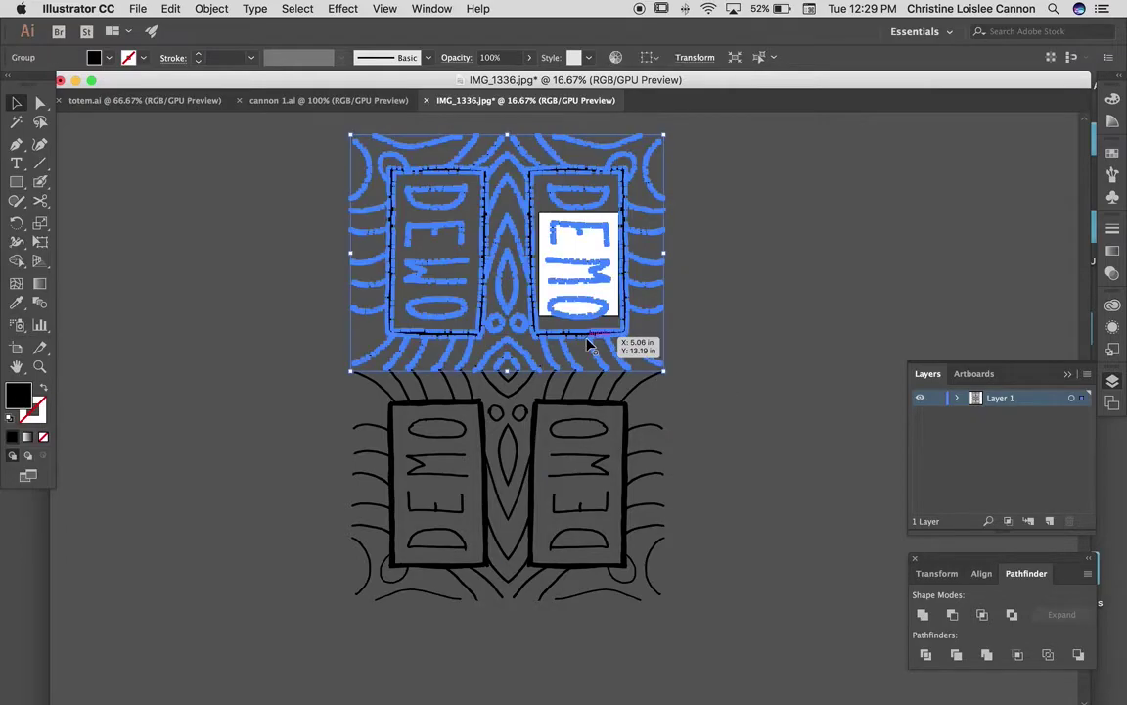
shift+click(584, 409)
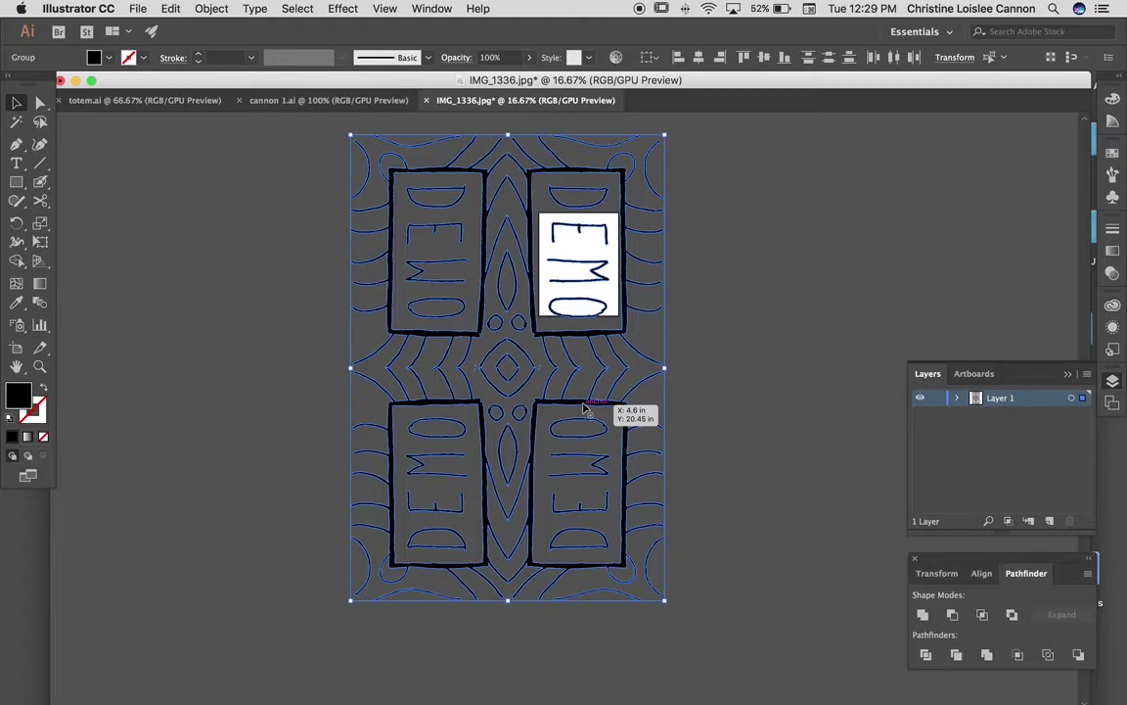
key(super+g)
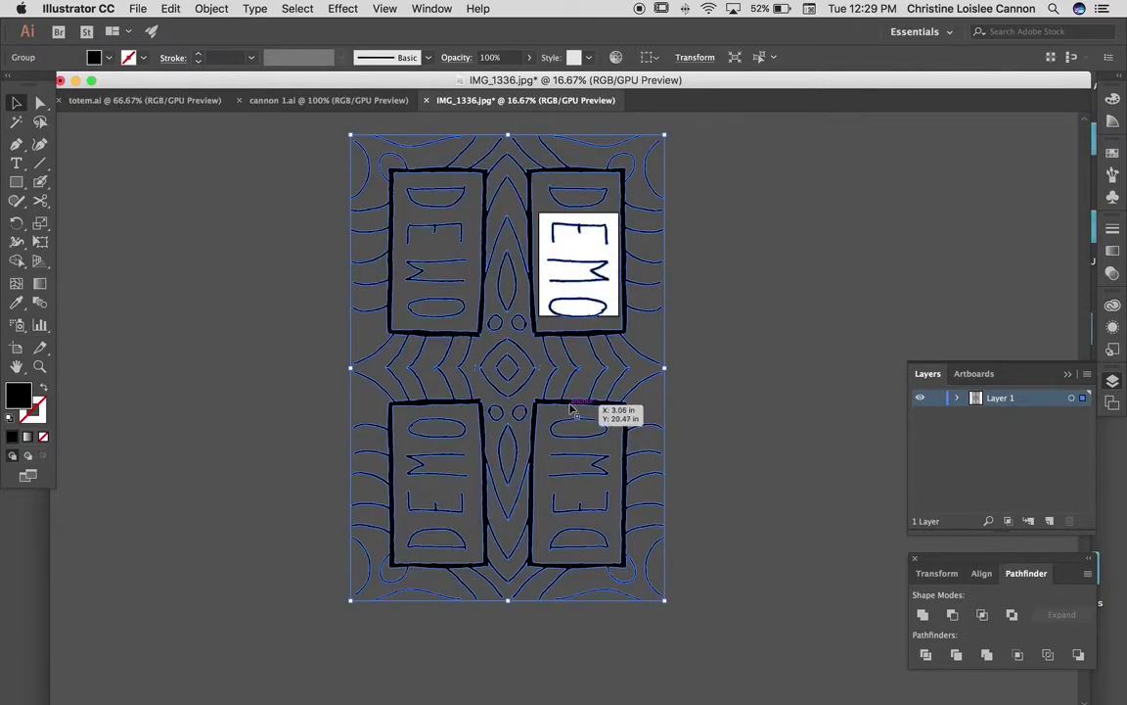
- Resize the artboard to 5 in wide and 7.75 in high
click(17, 349)
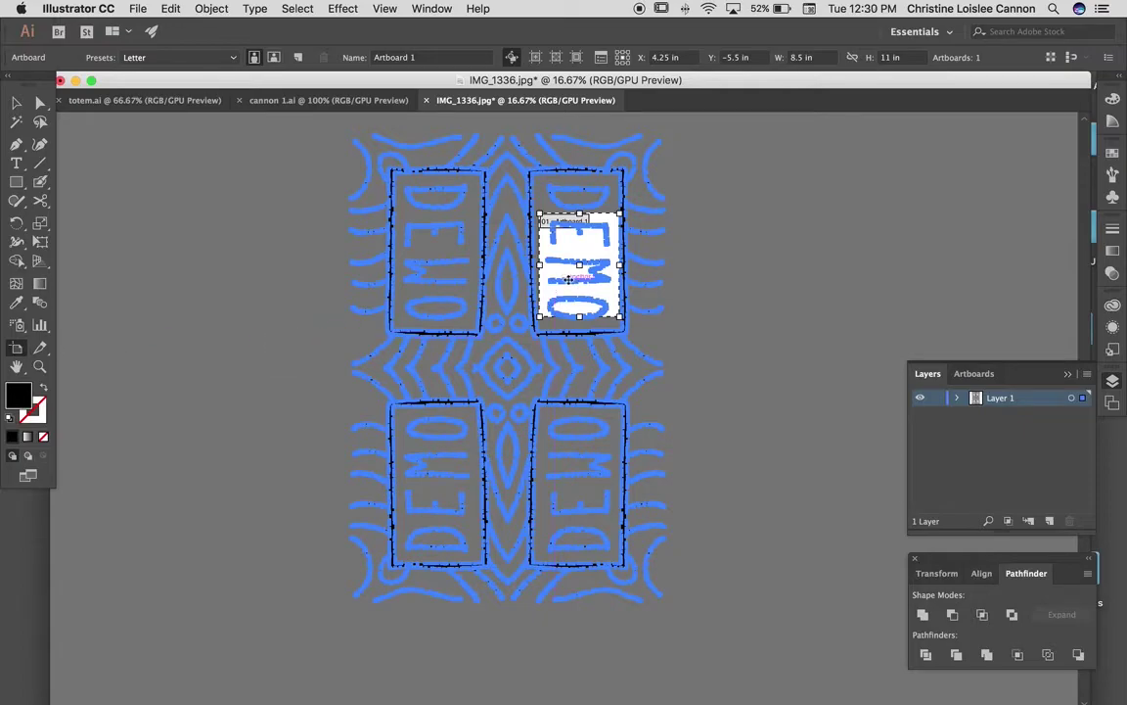
click(889, 57)
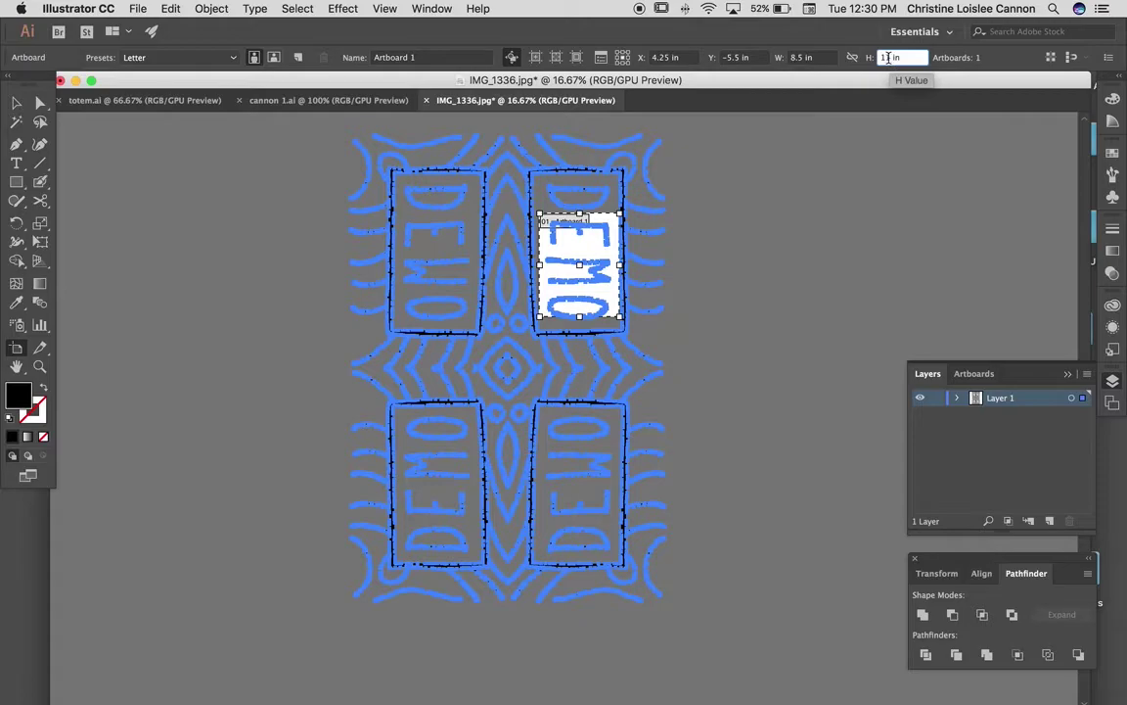
drag(890, 58, 883, 58)
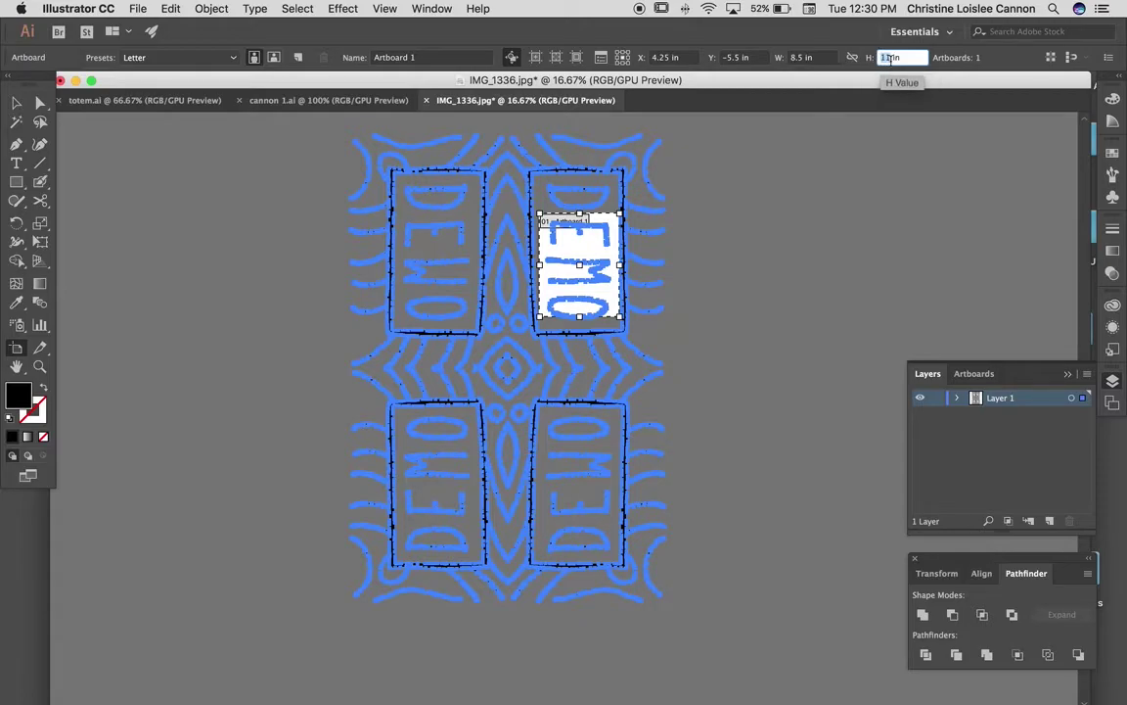
text(7.5)
drag(803, 58, 776, 59)
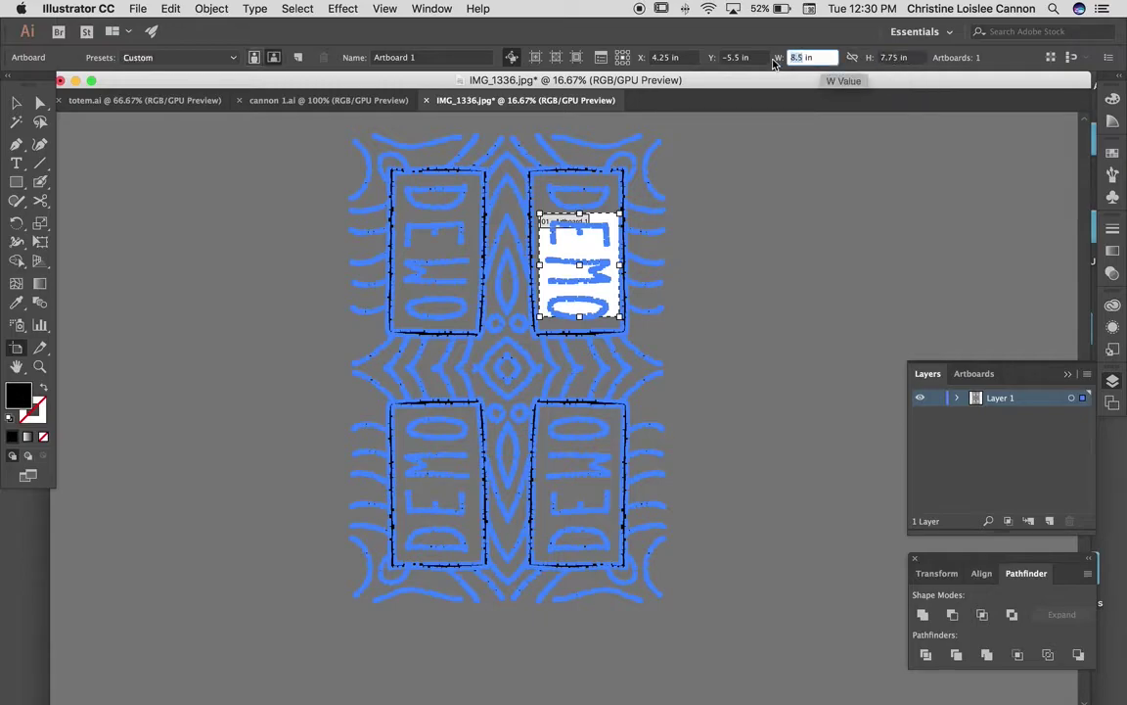
text(5)
key(Return)
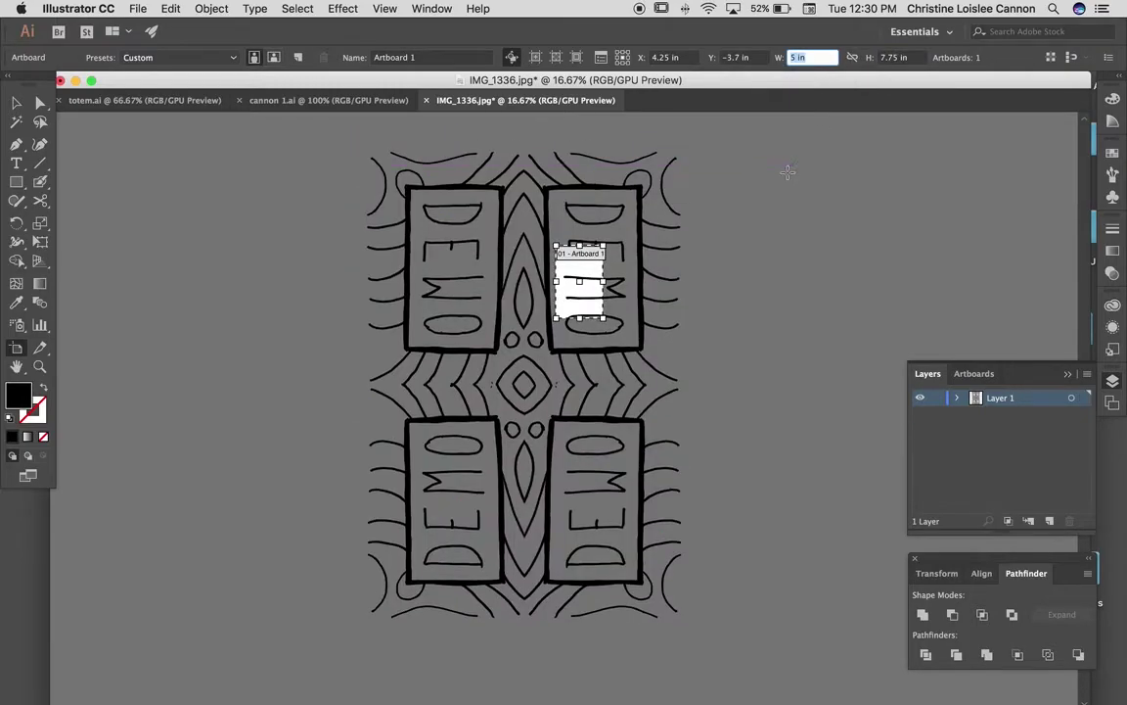
- Scale the whole grouped DEMO pattern down and move it so its lower-left part overlaps the artboard
click(15, 103)
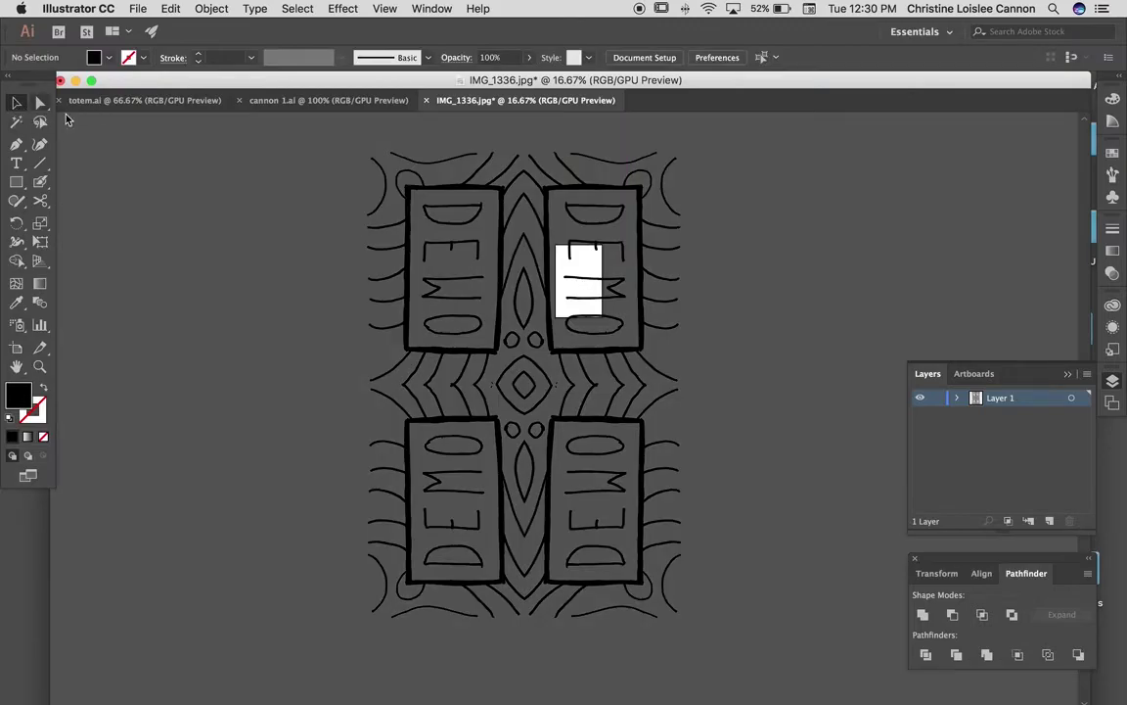
click(506, 252)
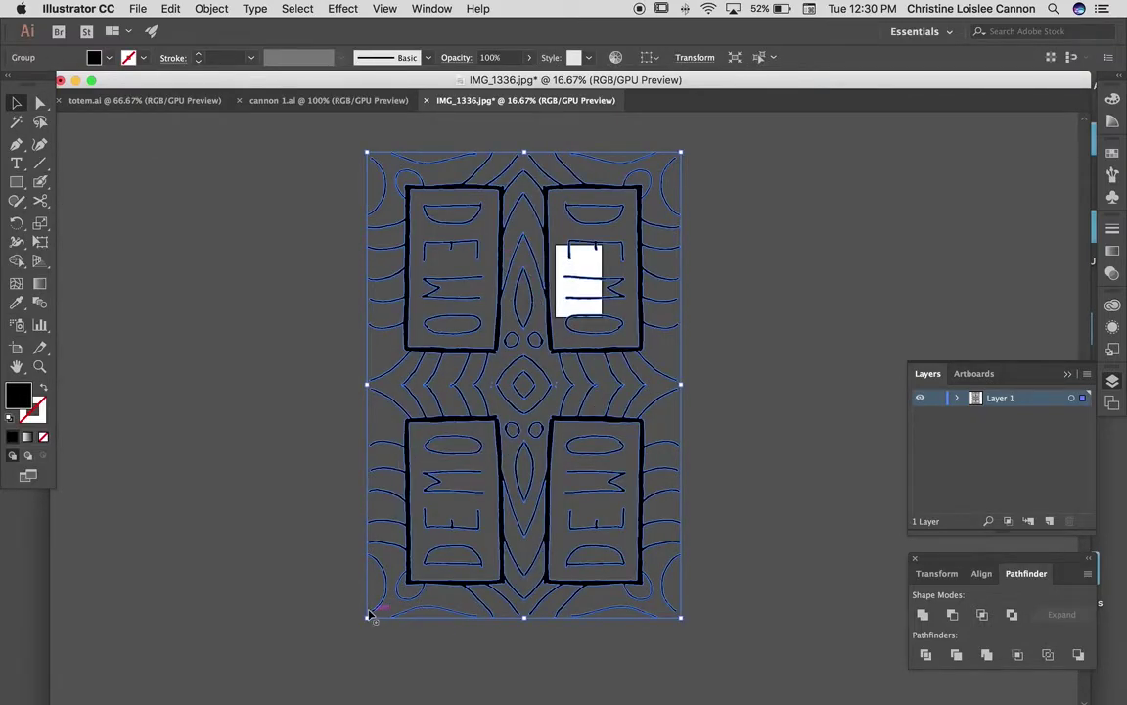
drag(367, 621, 550, 352)
drag(636, 227, 671, 232)
scroll(671, 233, right, 5)
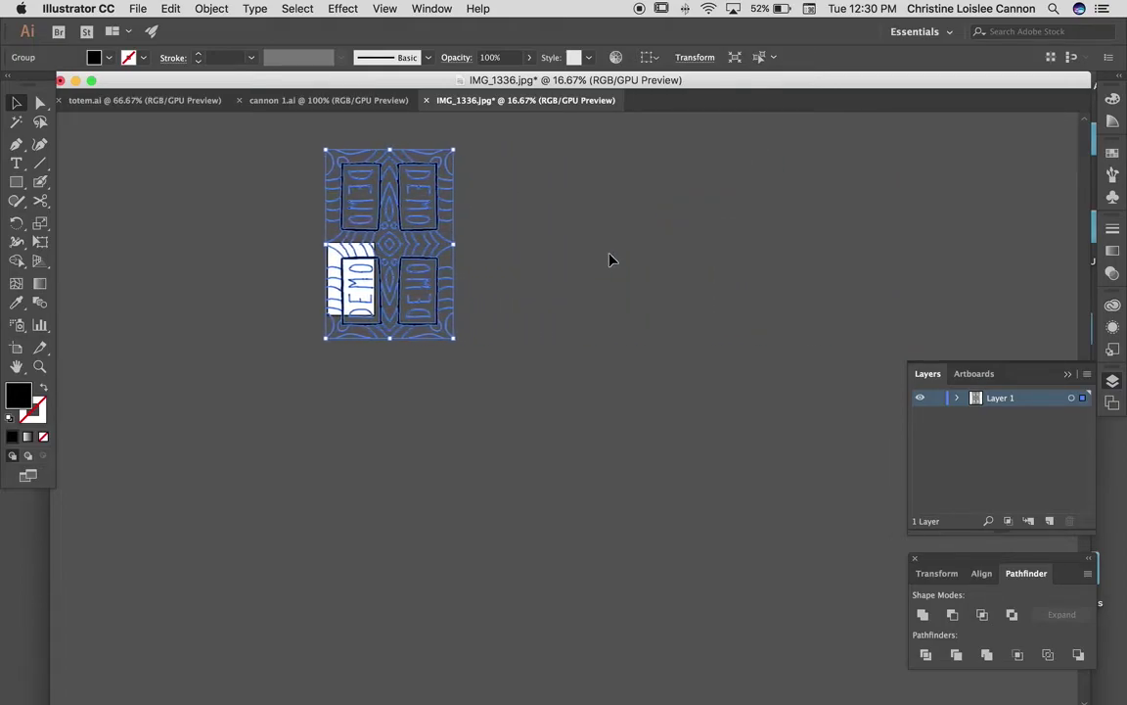
- Scale the grouped DEMO pattern down to about half its size, keeping its lower-left corner in place
key(super+equal)
key(super+equal)
key(super+equal)
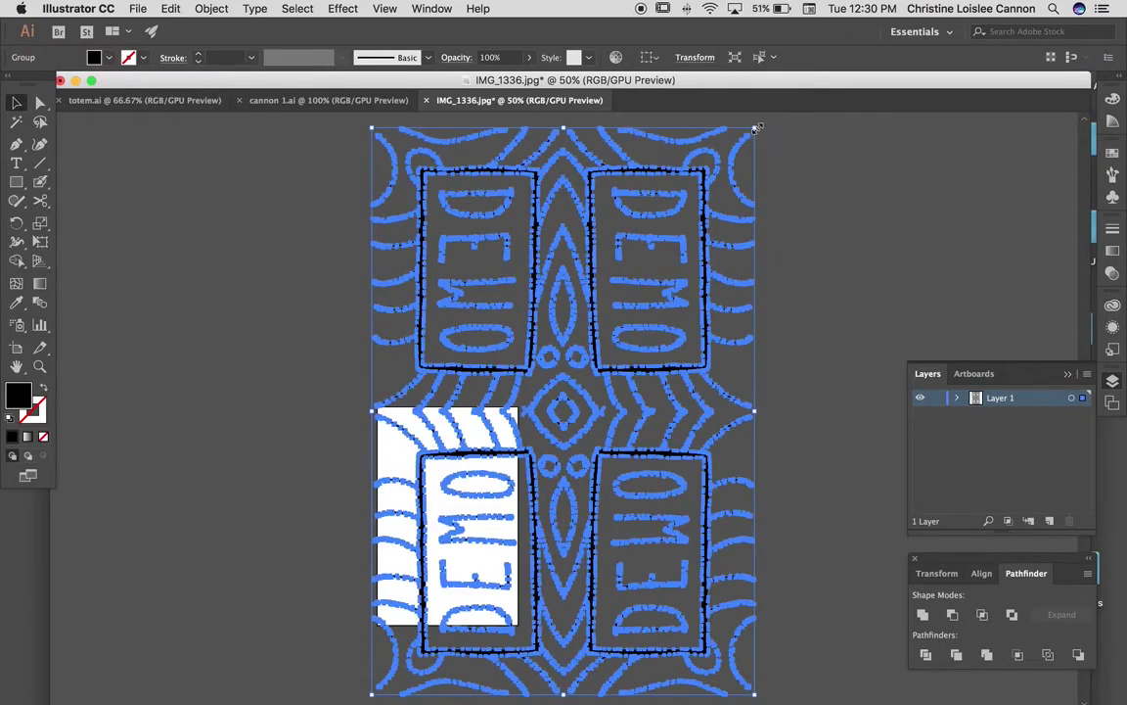
mouse_move(756, 127)
mouse_down()
mouse_move(773, 100)
mouse_move(515, 342)
mouse_move(567, 342)
mouse_move(566, 394)
mouse_up()
scroll(568, 395, down, 5)
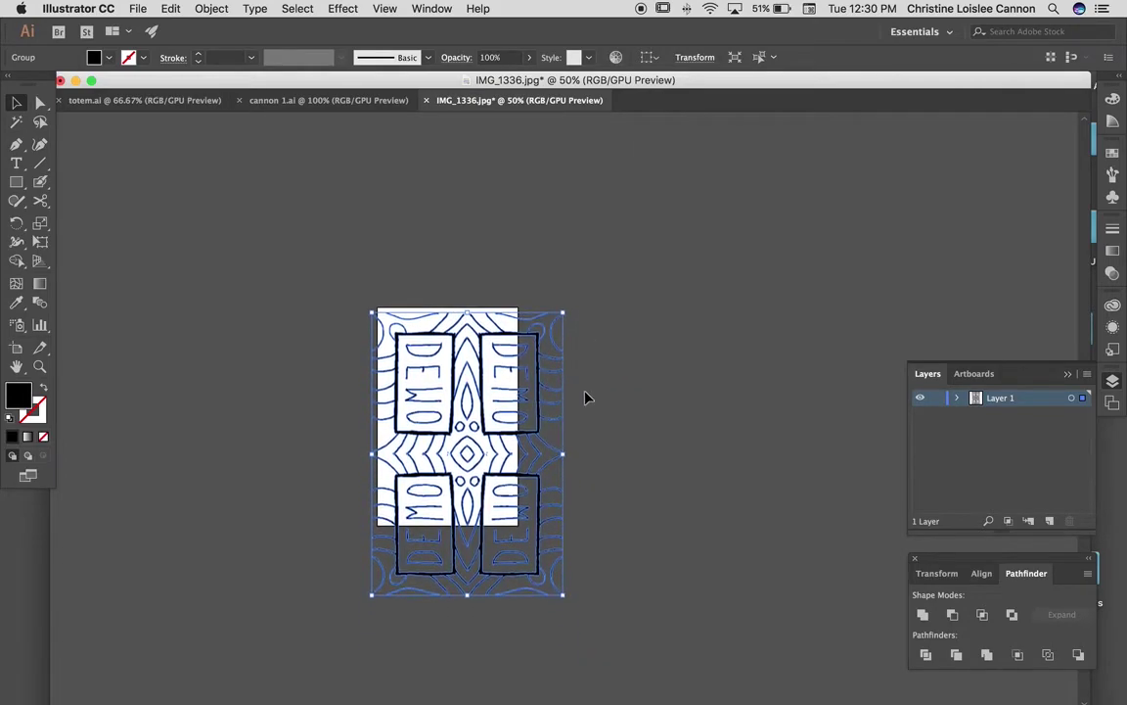
- Scale the DEMO pattern further down to roughly the artboard's size and move it so its edges line up with the artboard
key(super+equal)
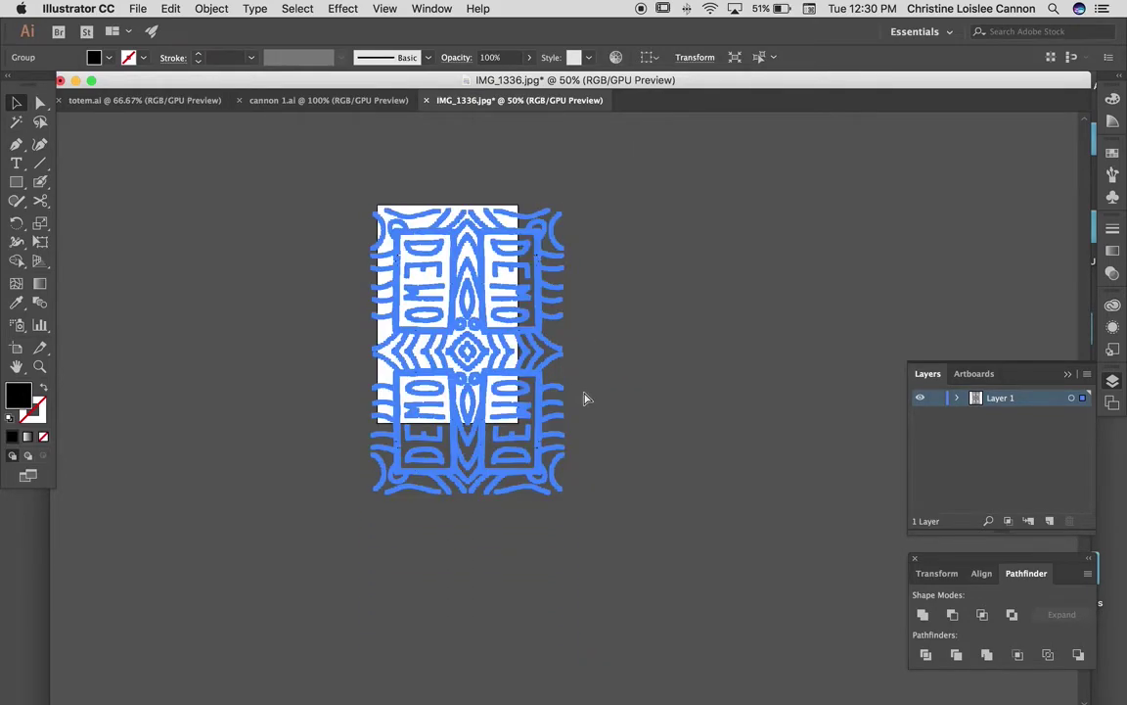
mouse_move(586, 397)
mouse_down()
mouse_move(553, 377)
mouse_move(574, 334)
mouse_up()
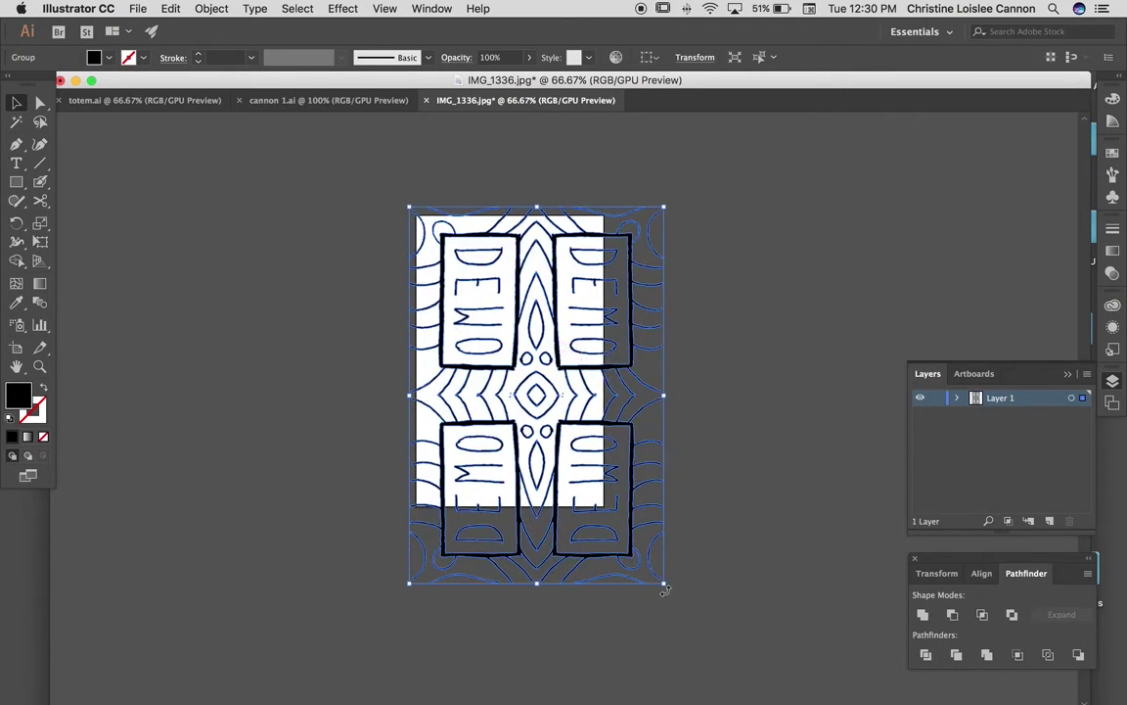
mouse_move(663, 585)
mouse_down()
mouse_move(606, 508)
mouse_move(608, 526)
mouse_up()
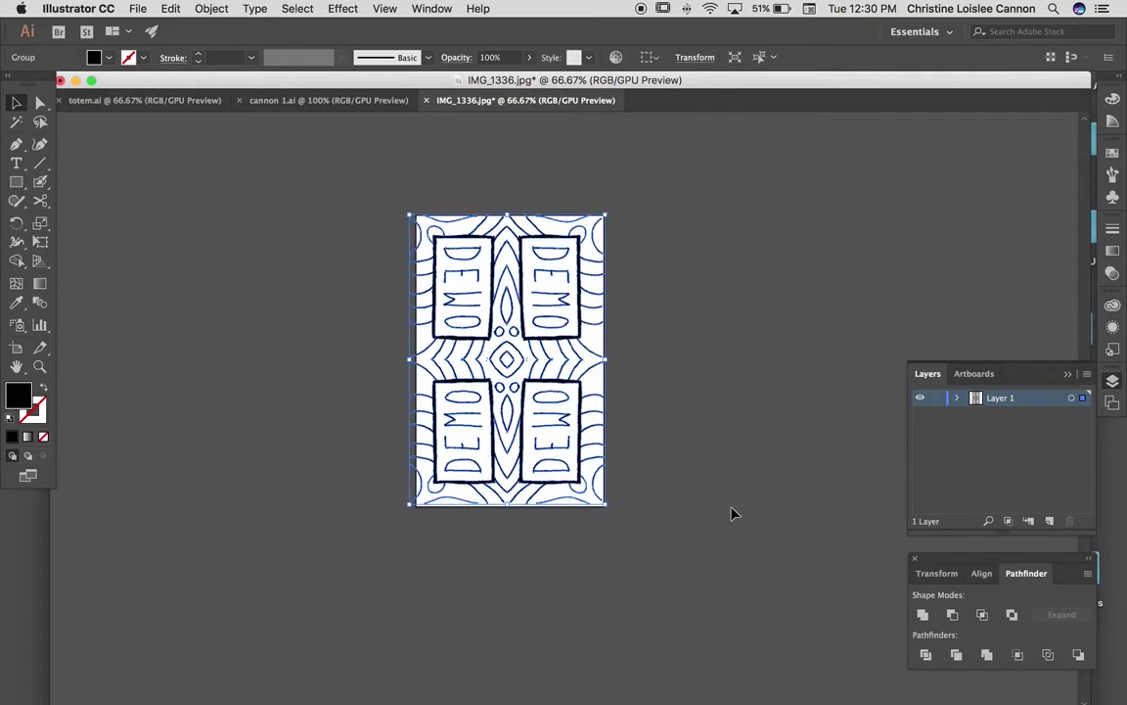
drag(525, 319, 531, 323)
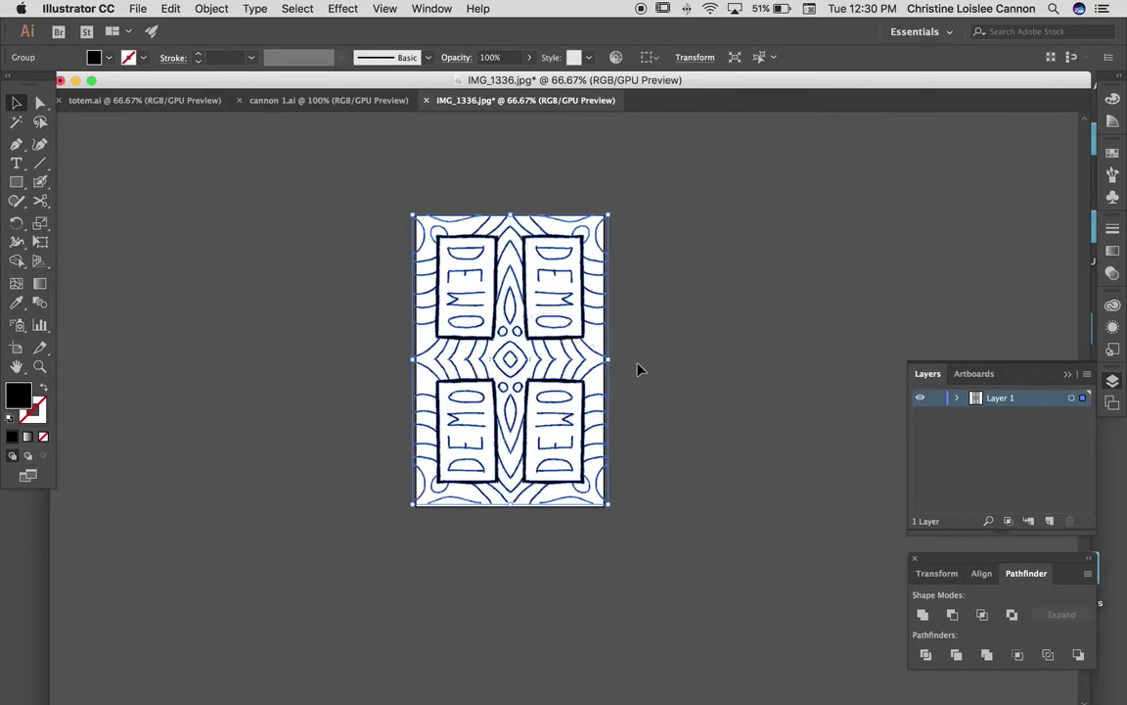
- Enlarge the DEMO pattern slightly, shift it so its lines run just past the artboard edges, and clear the selection
key(super+equal)
key(super+equal)
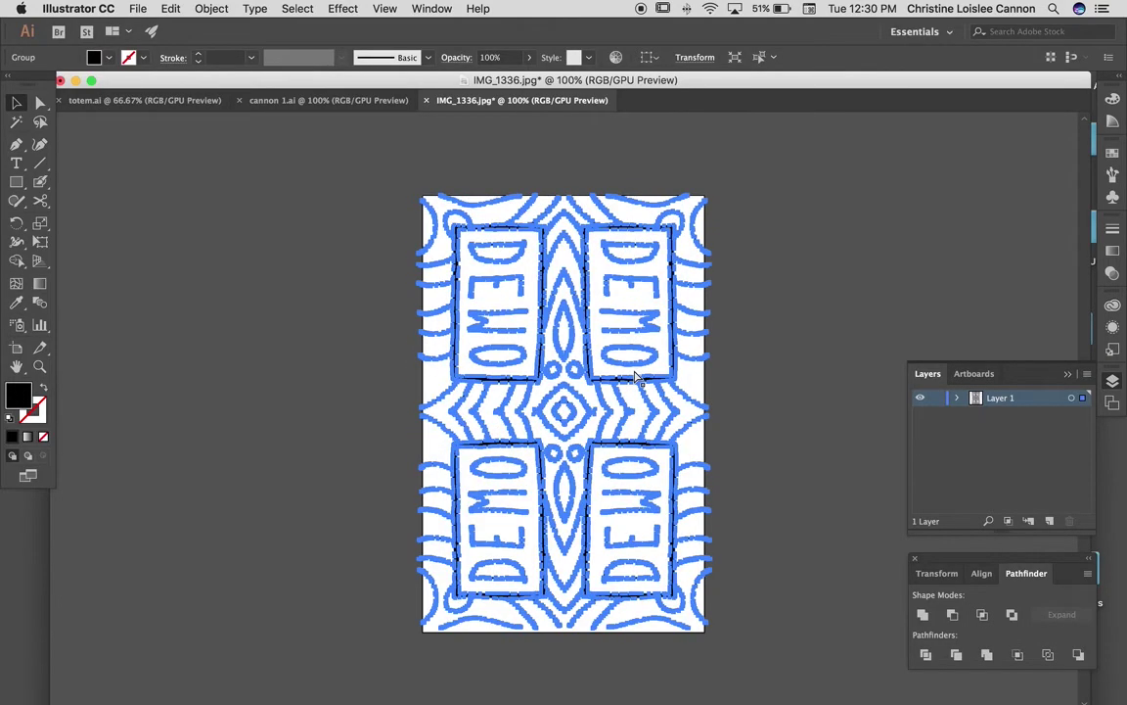
key(super+minus)
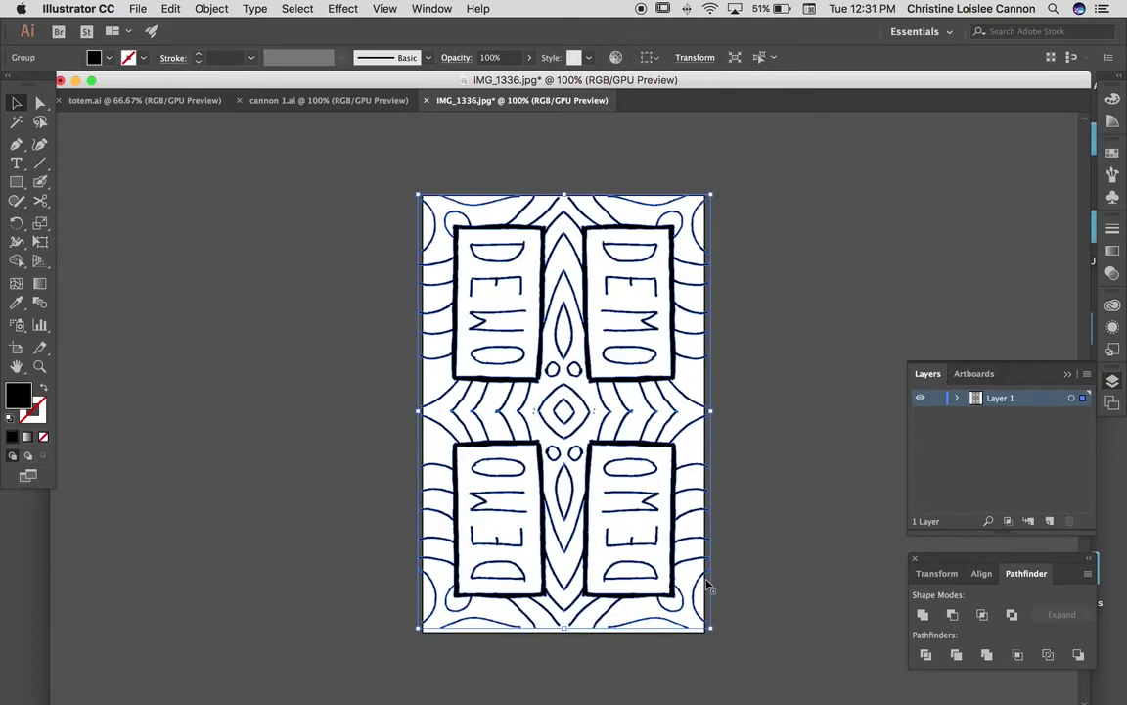
drag(710, 628, 718, 636)
drag(591, 429, 586, 427)
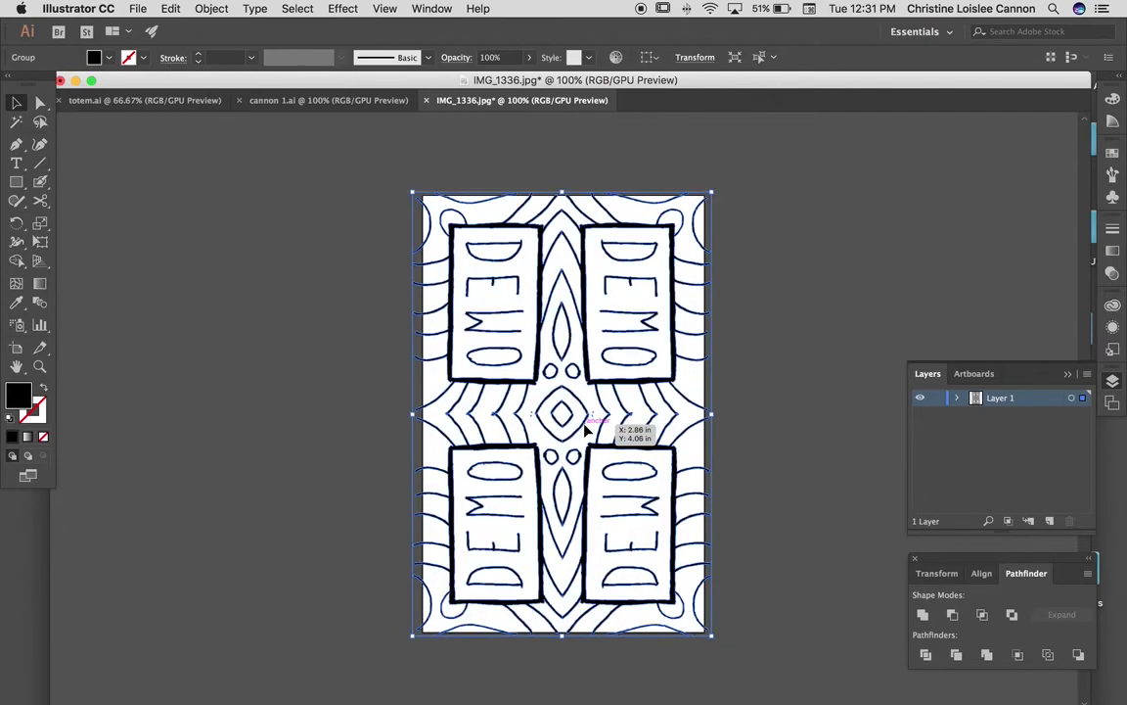
click(785, 446)
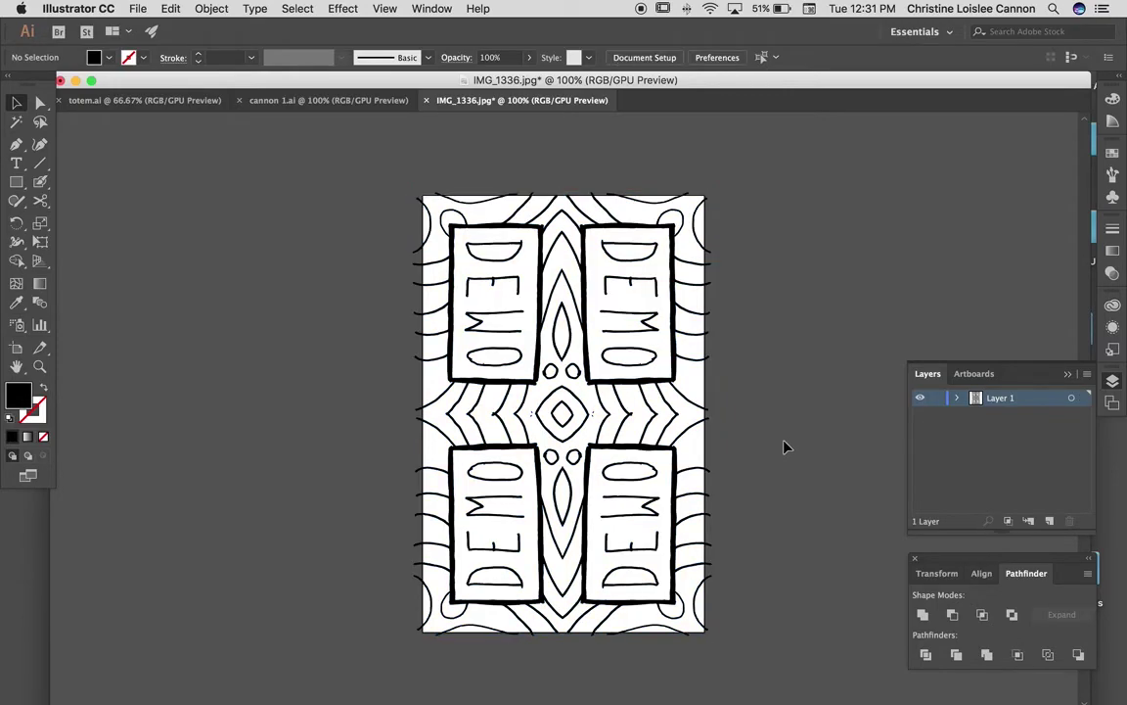
- Save the artwork to the Desktop in Adobe Illustrator (ai) format, named with the author's surname followed by Demo
click(138, 9)
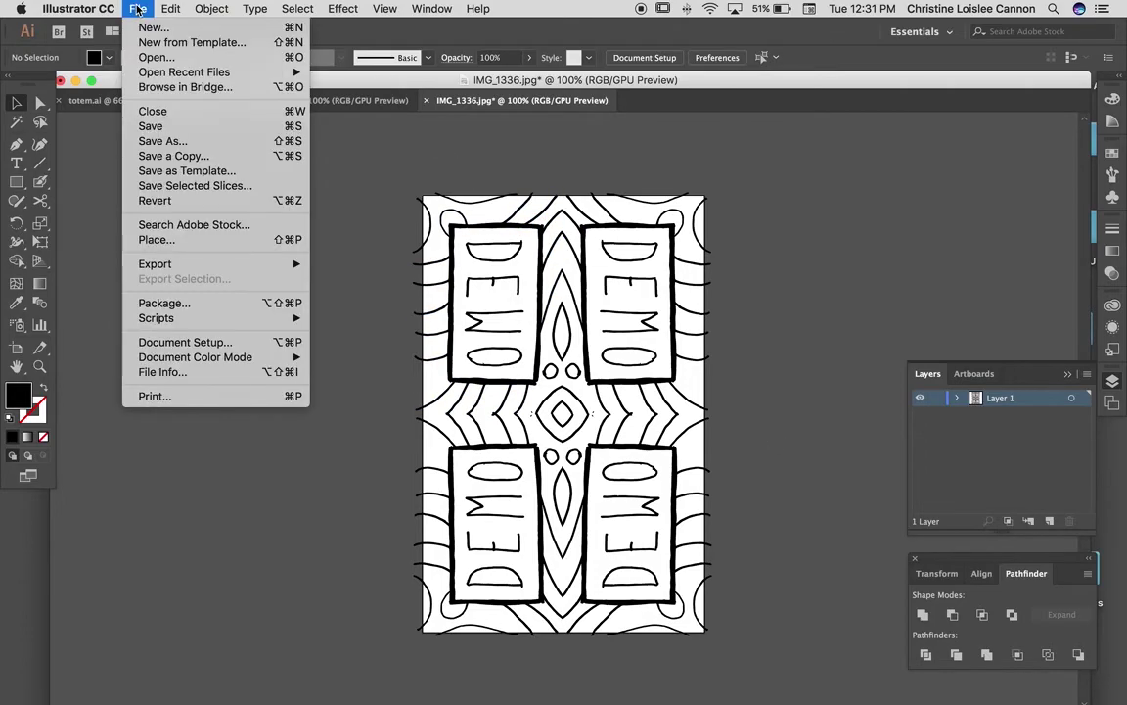
click(167, 124)
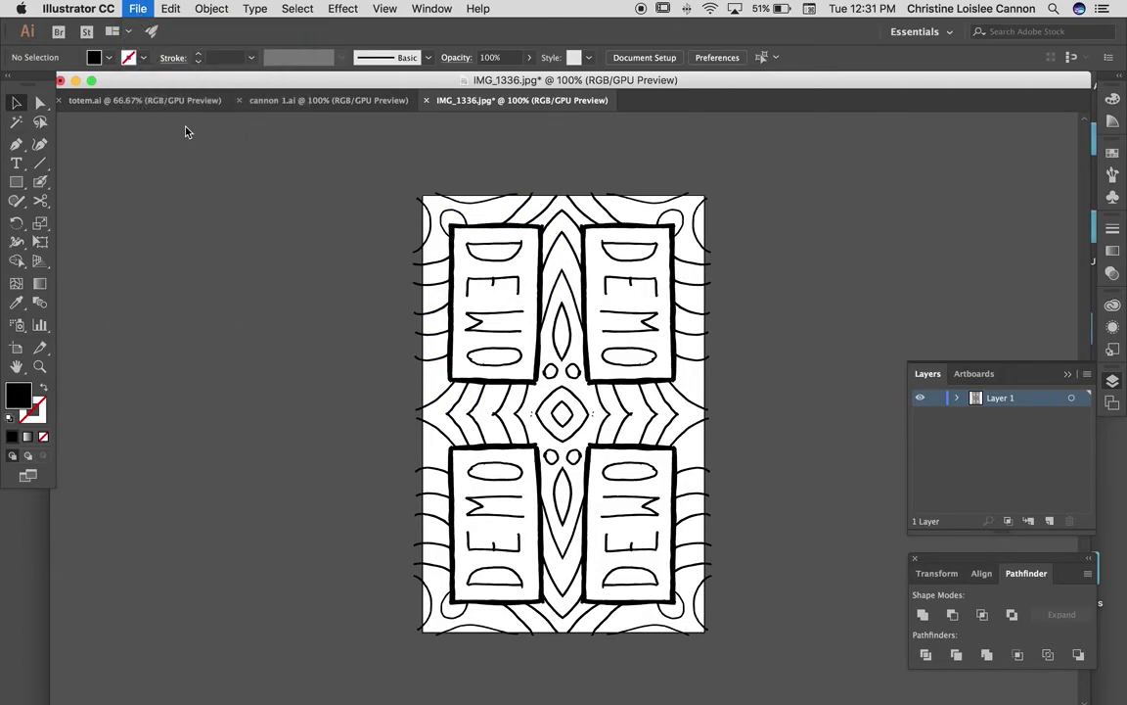
text(Cannon)
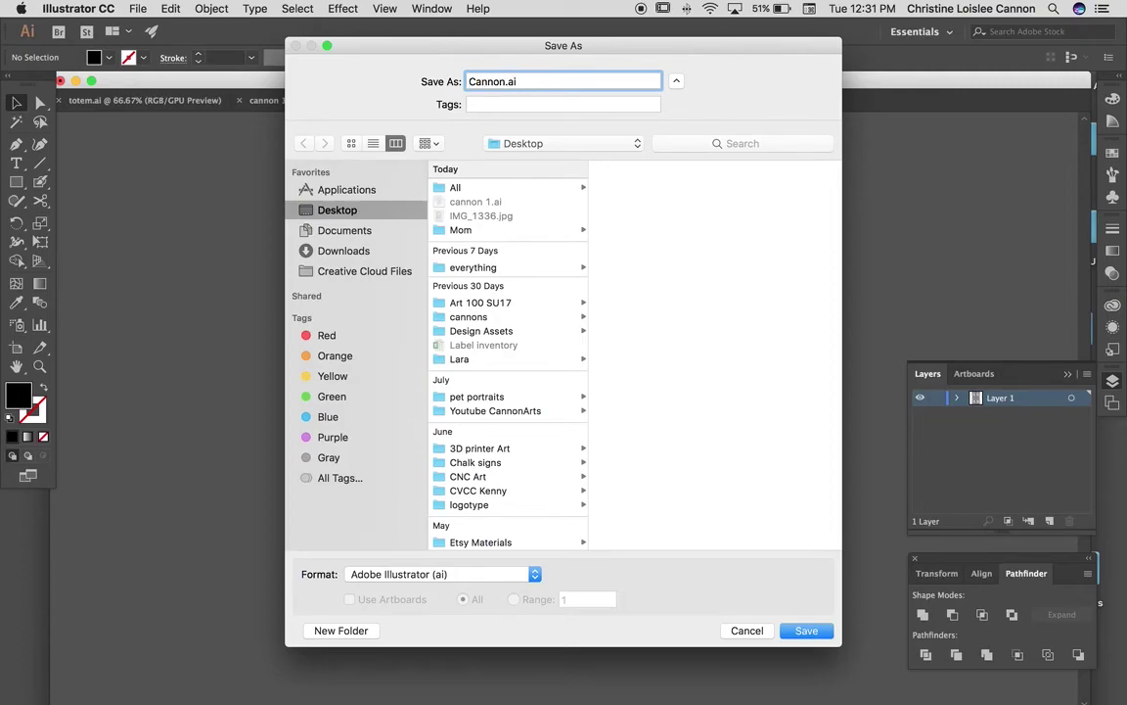
text(Demo)
click(806, 631)
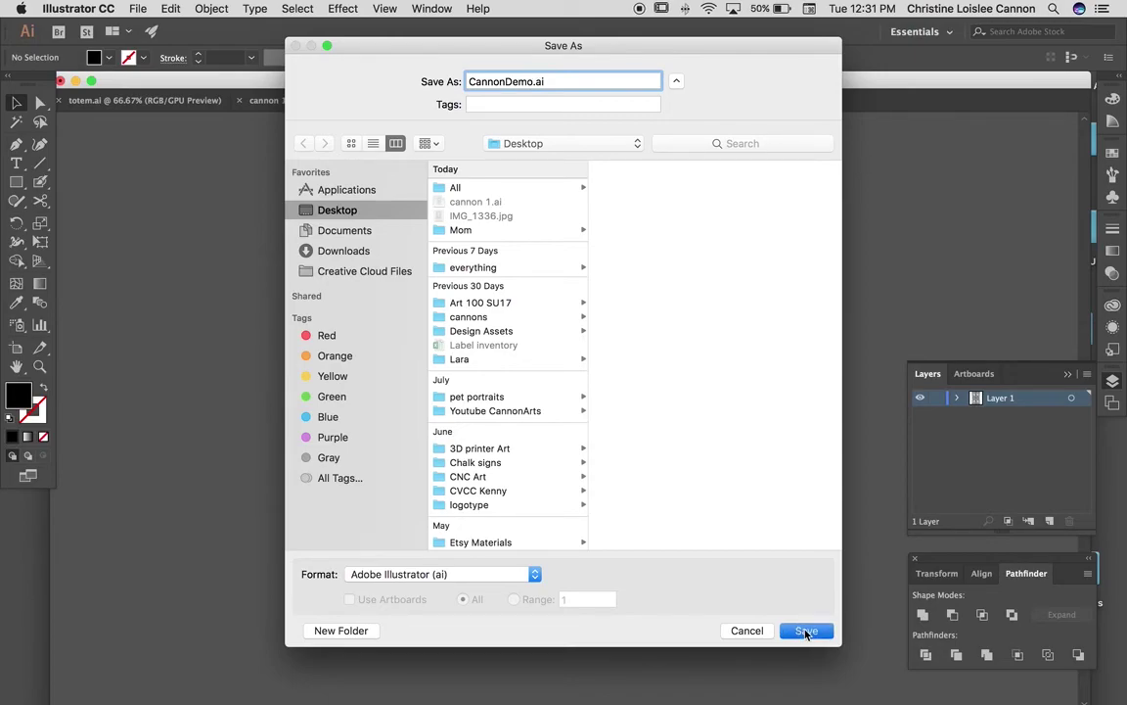
click(367, 573)
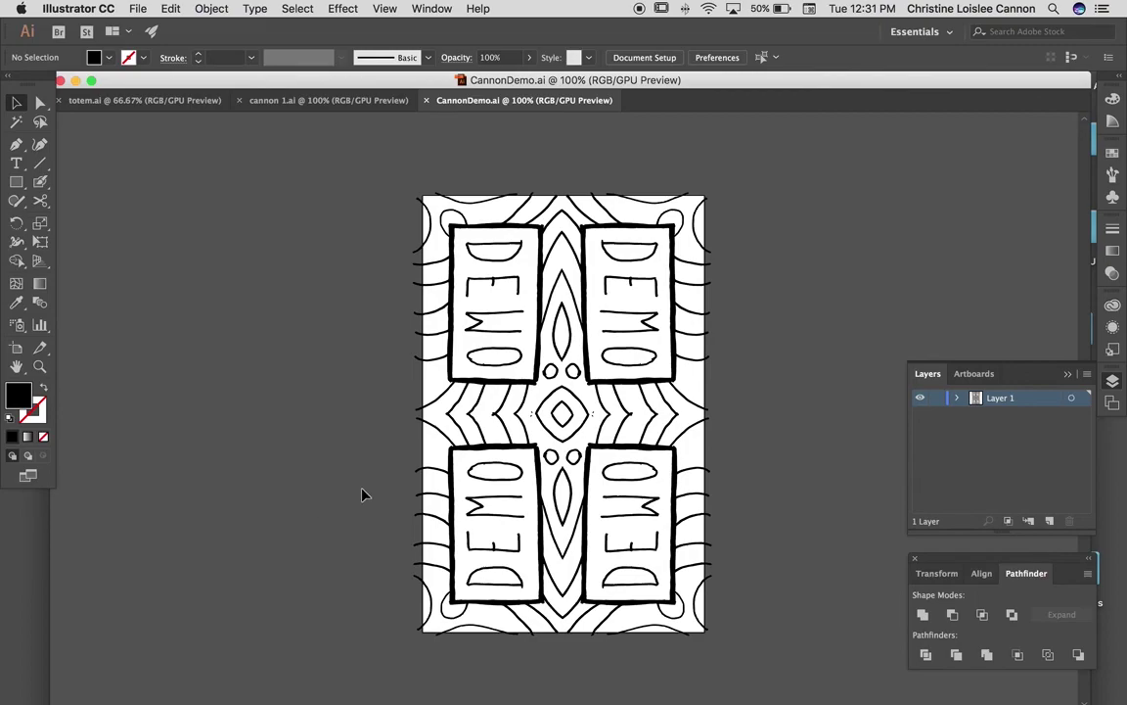
- Minimize the document window to reveal the desktop and switch to QuickTime Player
click(76, 82)
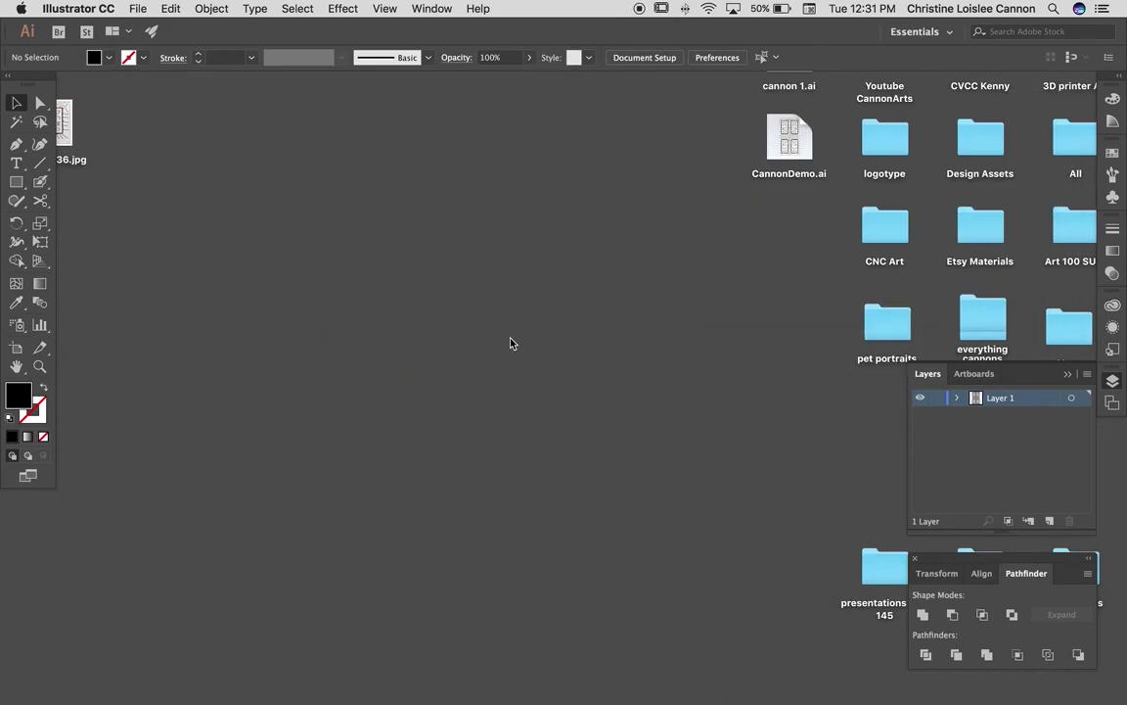
click(509, 342)
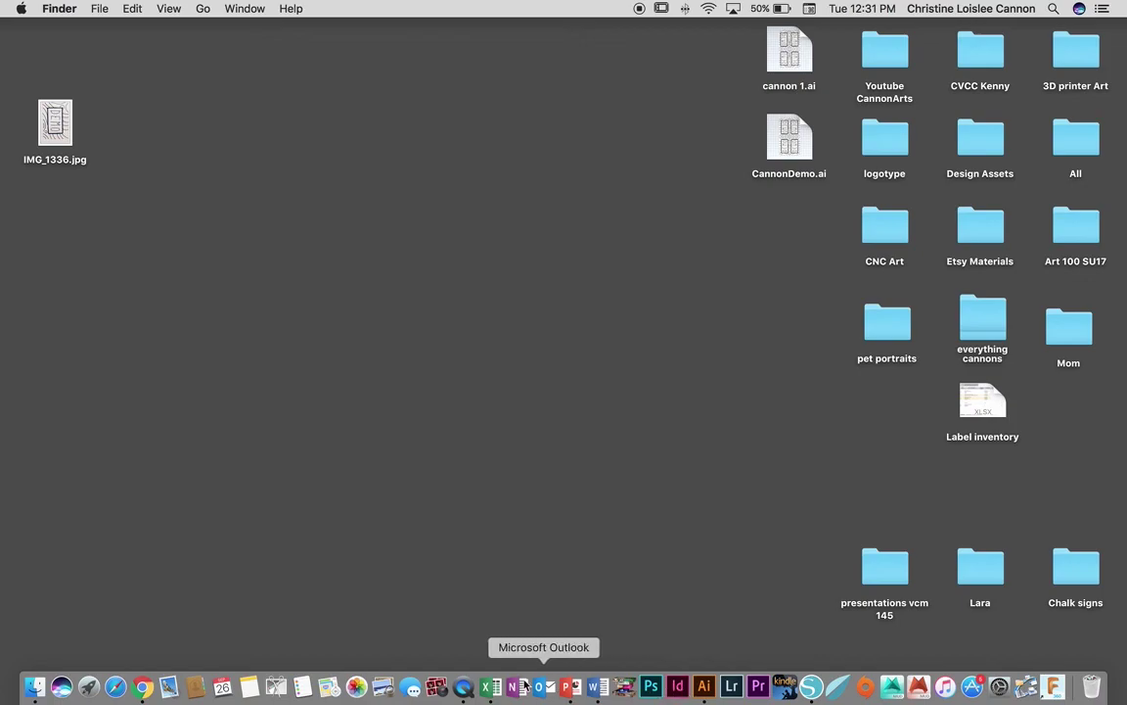
click(464, 688)
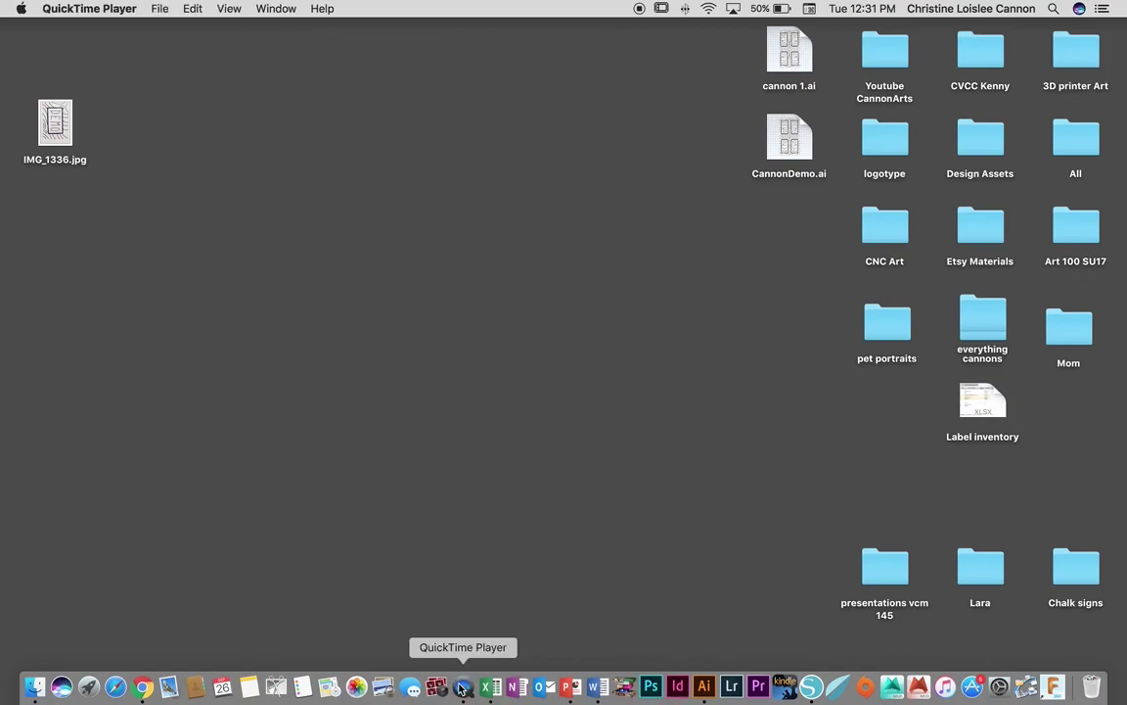